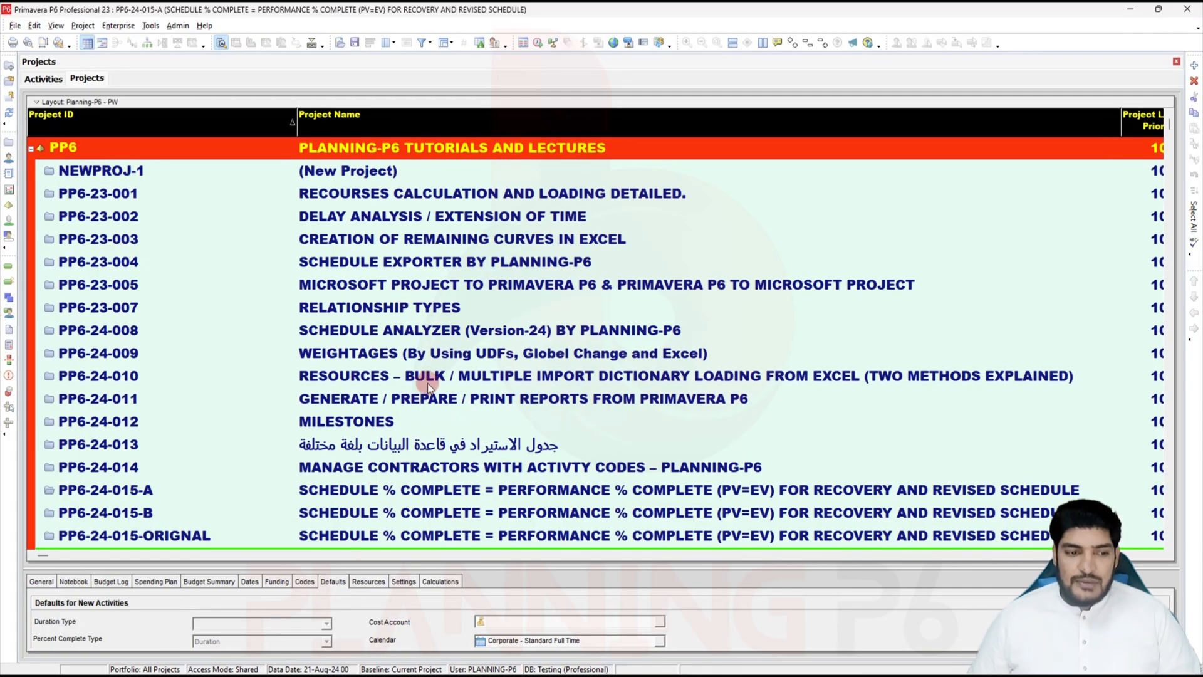
Open project PP6-24-015-A from the project list
{"action": "left_click", "coordinate": [344, 495]}
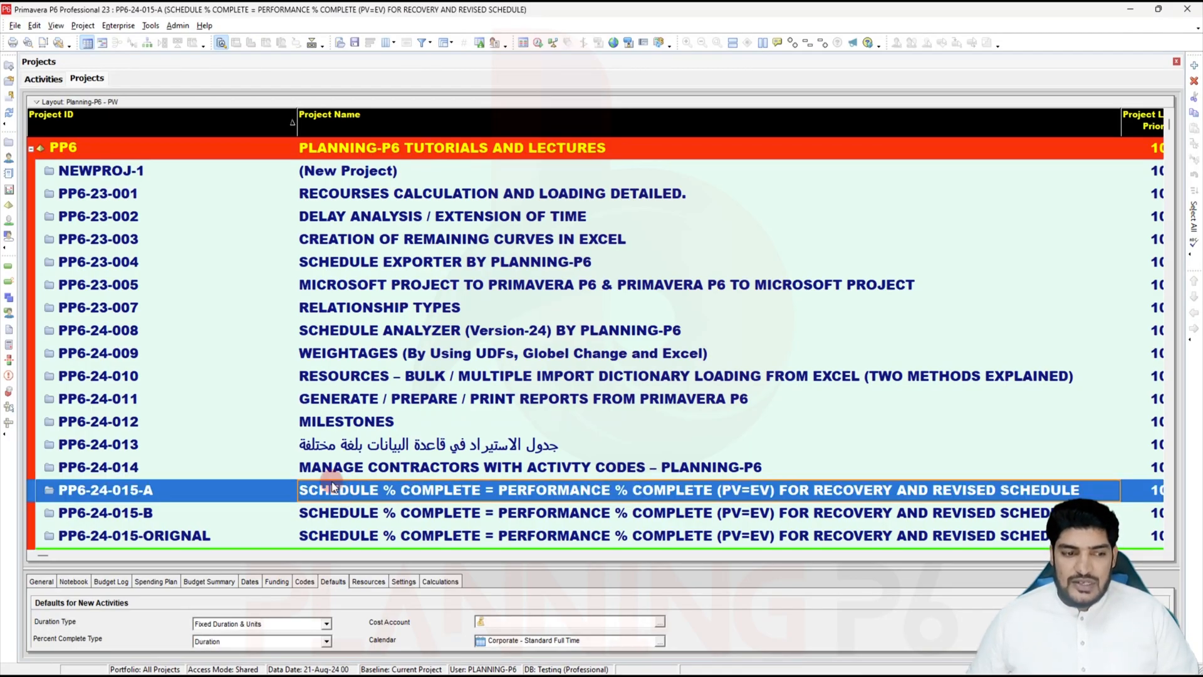
{"action": "left_click", "coordinate": [453, 533]}
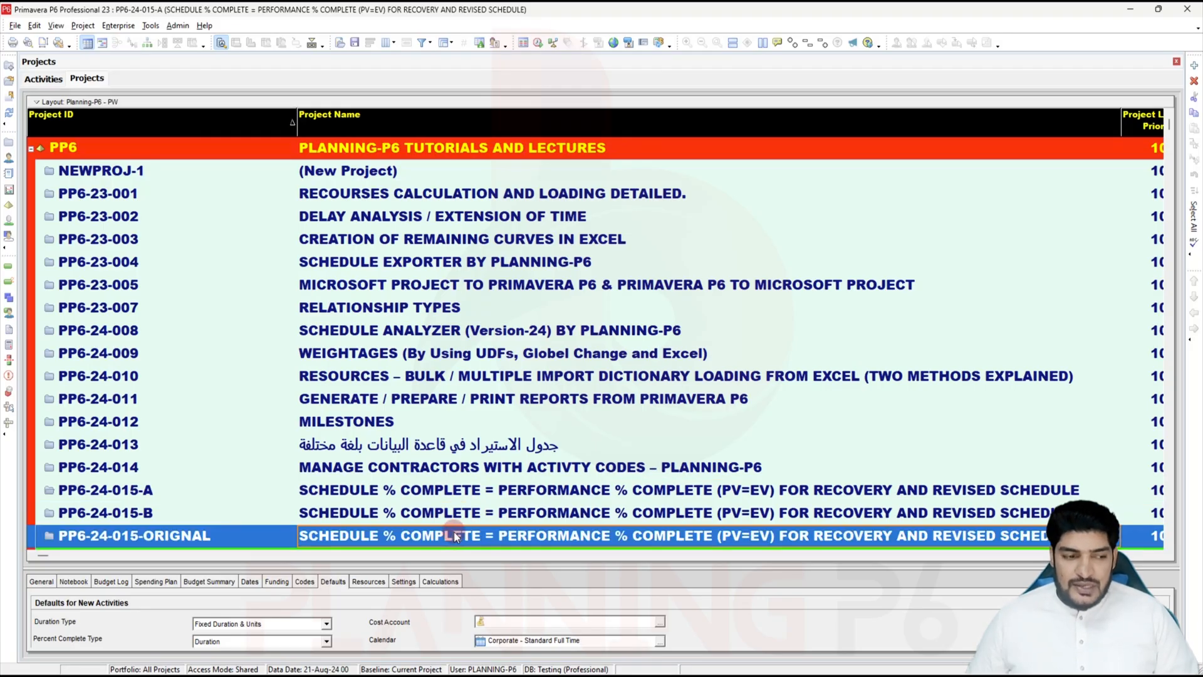
{"action": "left_click", "coordinate": [459, 487]}
{"action": "left_click", "coordinate": [418, 517]}
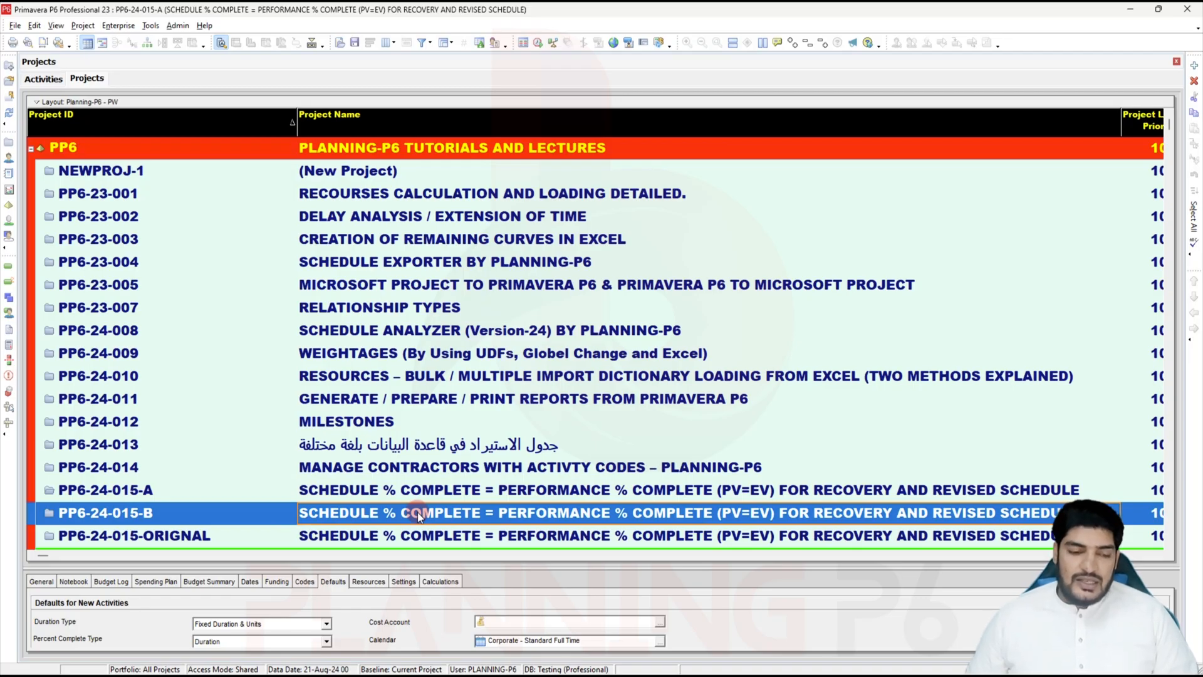
{"action": "key", "text": "Down"}
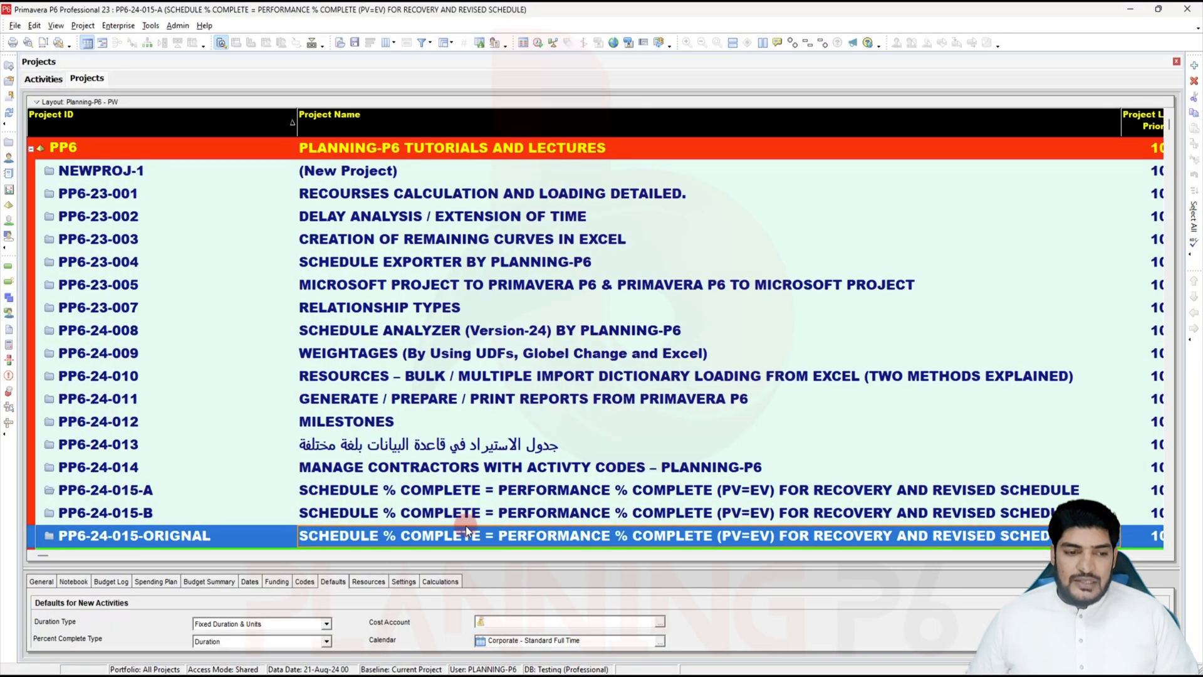
{"action": "left_click", "coordinate": [449, 491]}
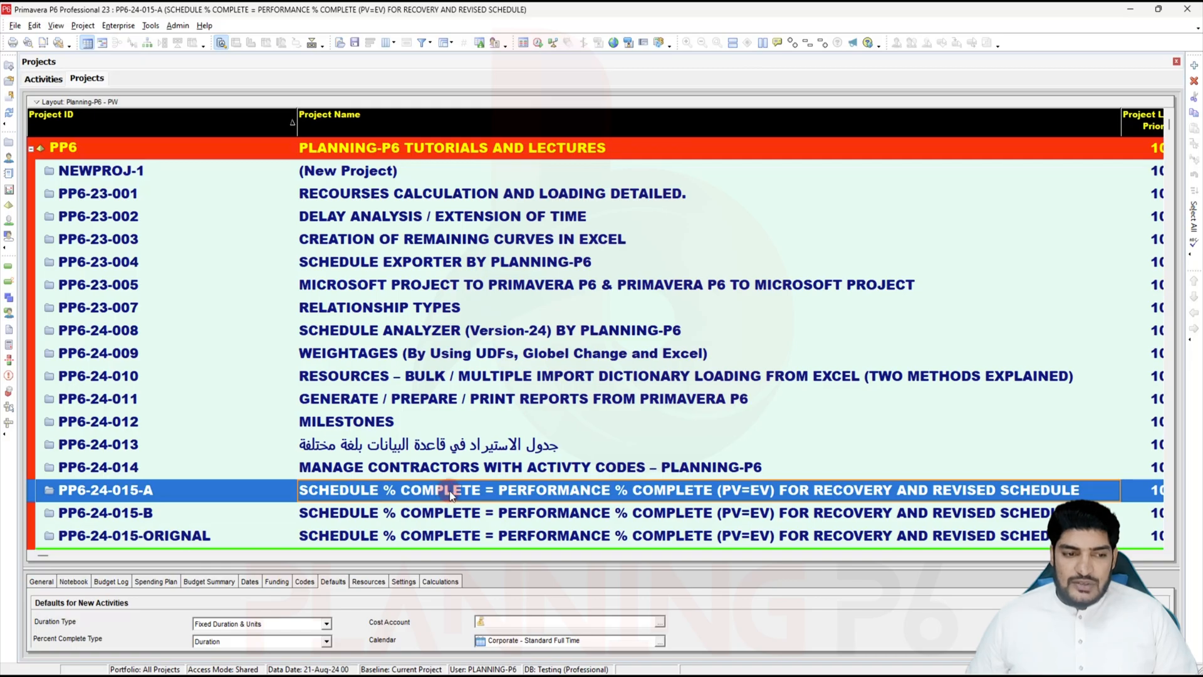
{"action": "double_click", "coordinate": [450, 494]}
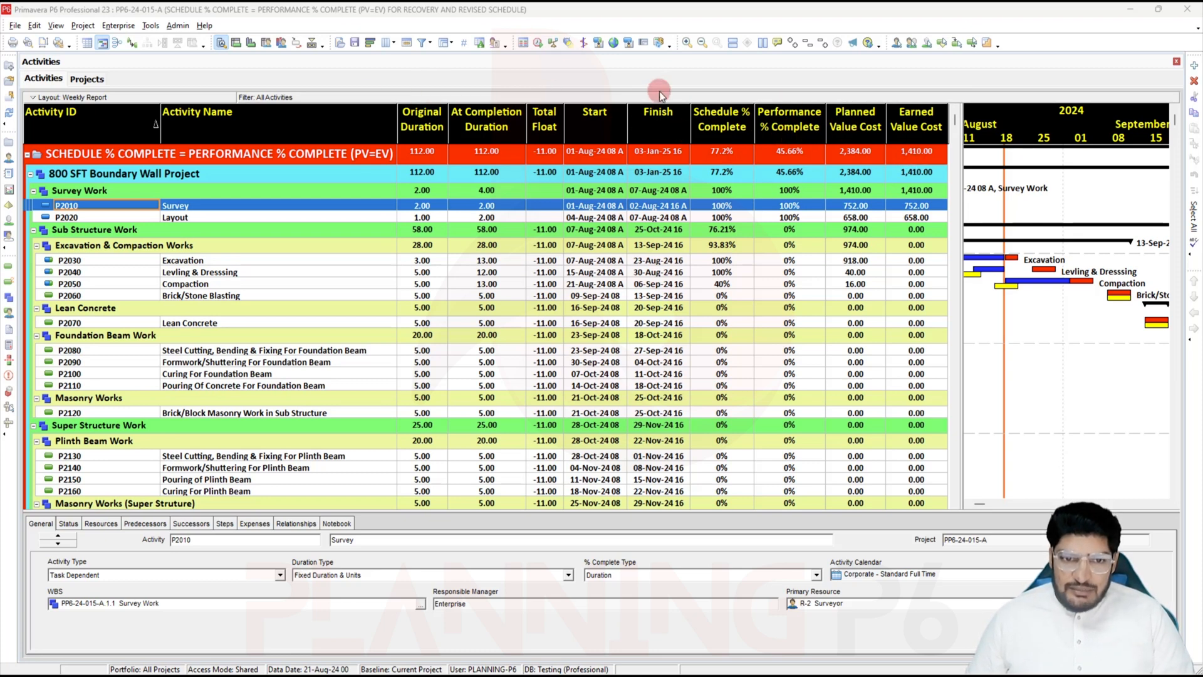
Check the project's maintained baselines and its project and user baseline assignments
{"action": "left_click", "coordinate": [76, 26]}
{"action": "left_click", "coordinate": [95, 48]}
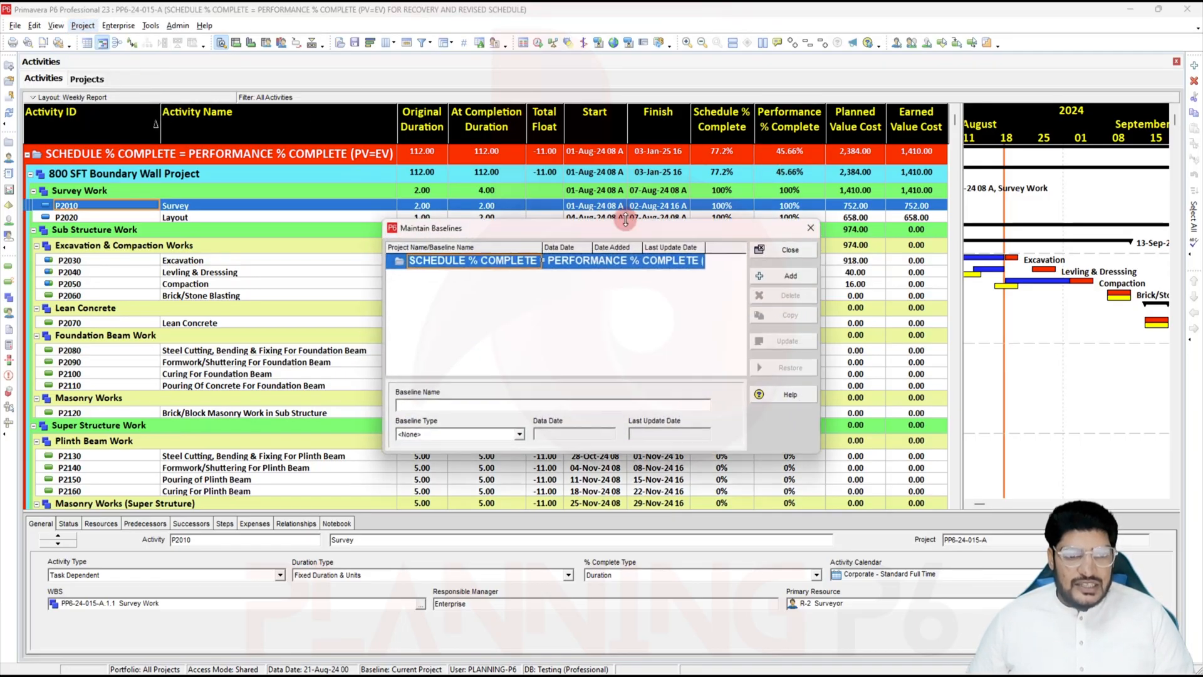
{"action": "left_click", "coordinate": [811, 229]}
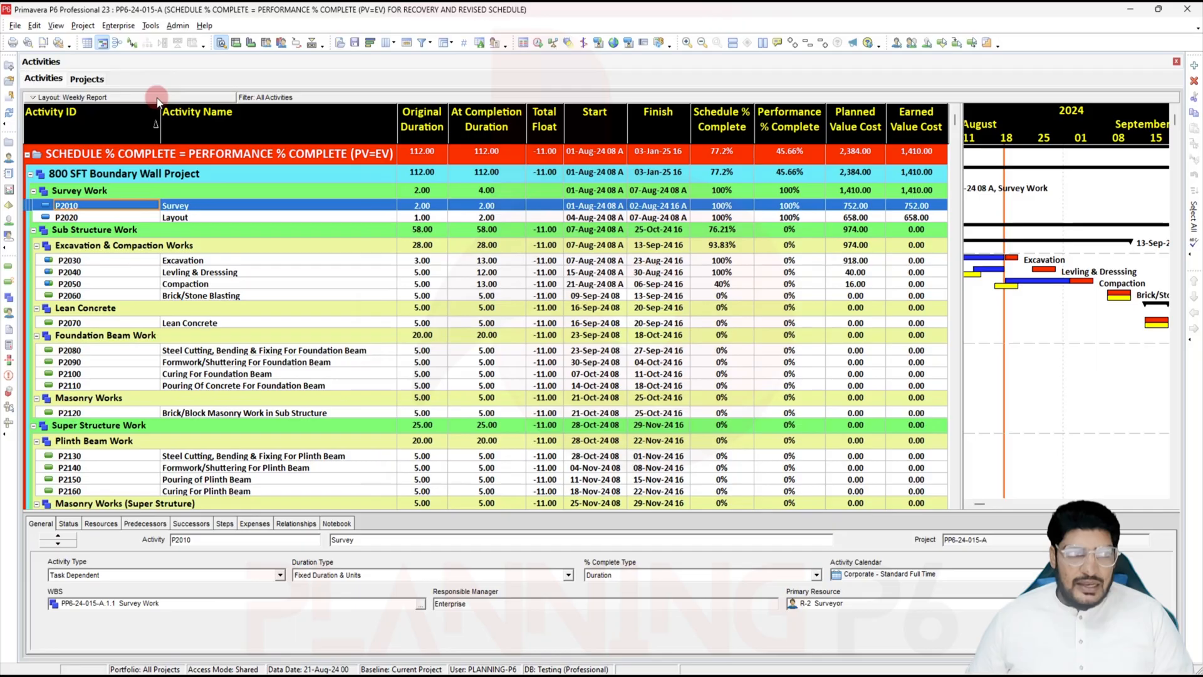
{"action": "left_click", "coordinate": [84, 27]}
{"action": "left_click", "coordinate": [92, 41]}
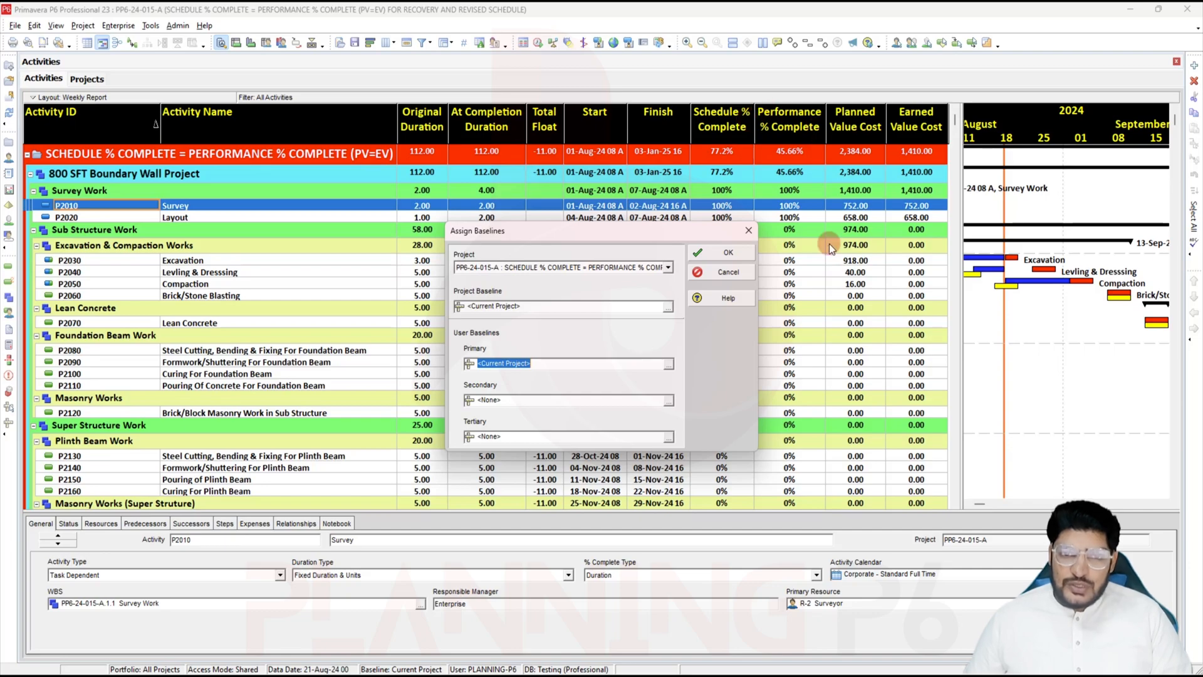
{"action": "left_click", "coordinate": [749, 232]}
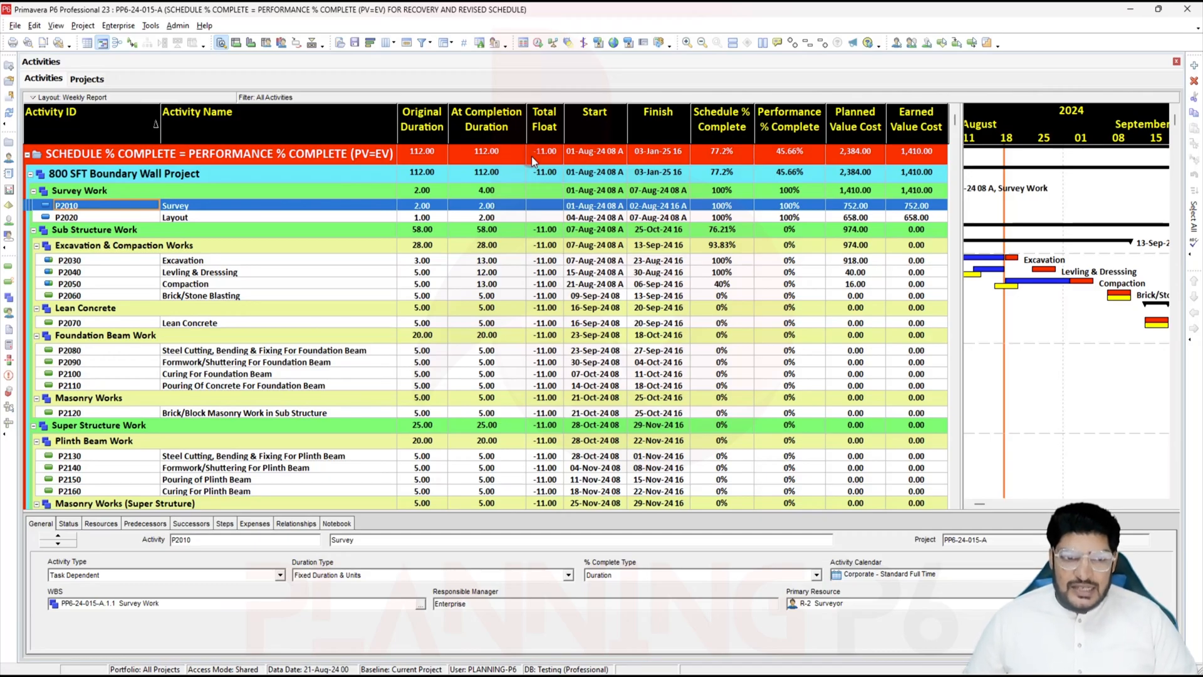
Filter the activity list to show only In Progress activities, replacing those shown in the current layout
{"action": "right_click", "coordinate": [548, 260]}
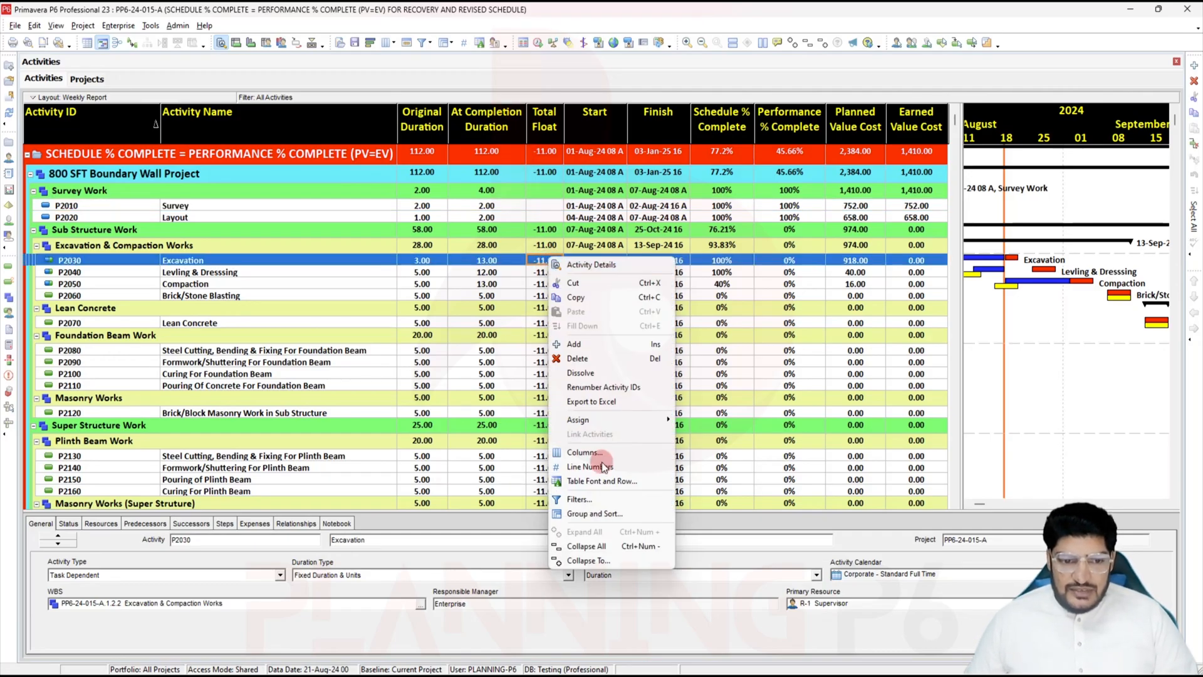
{"action": "left_click", "coordinate": [604, 500]}
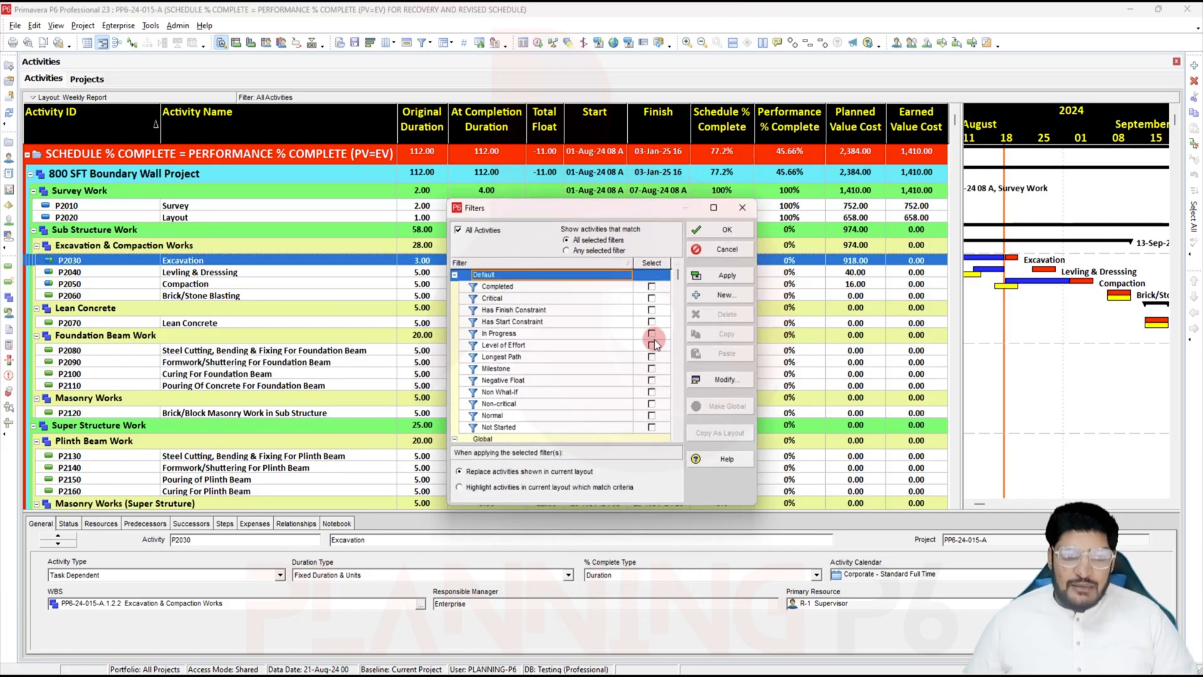
{"action": "left_click", "coordinate": [652, 336]}
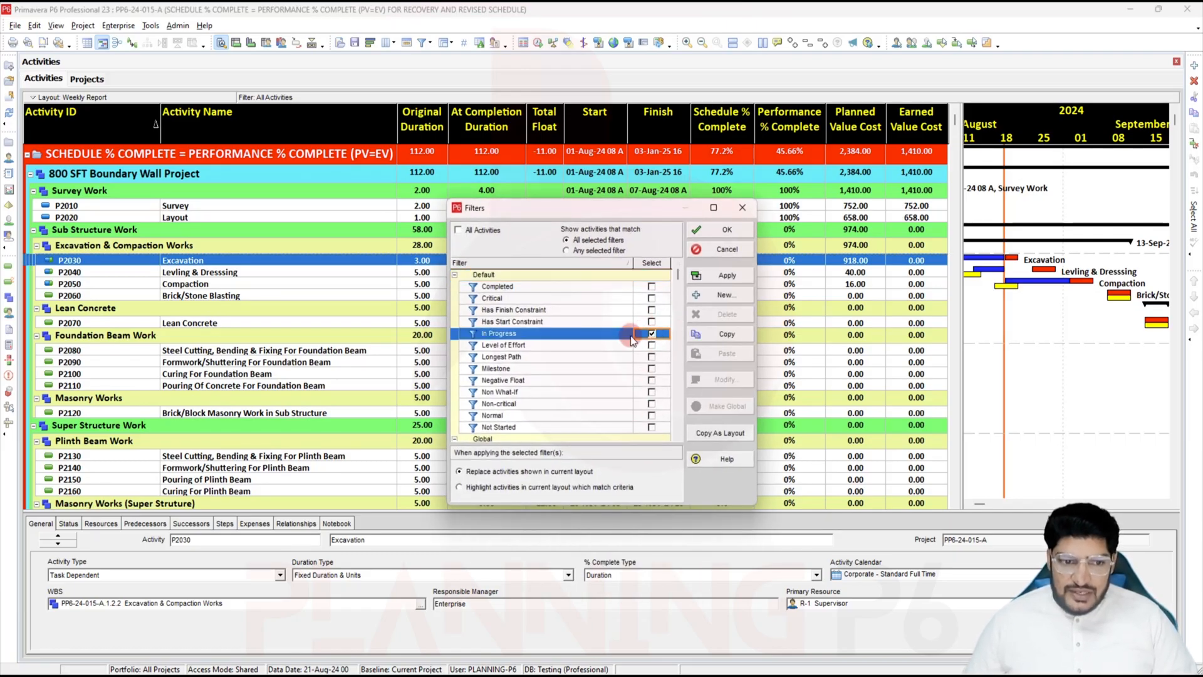
{"action": "left_click", "coordinate": [707, 276]}
{"action": "left_click", "coordinate": [717, 230]}
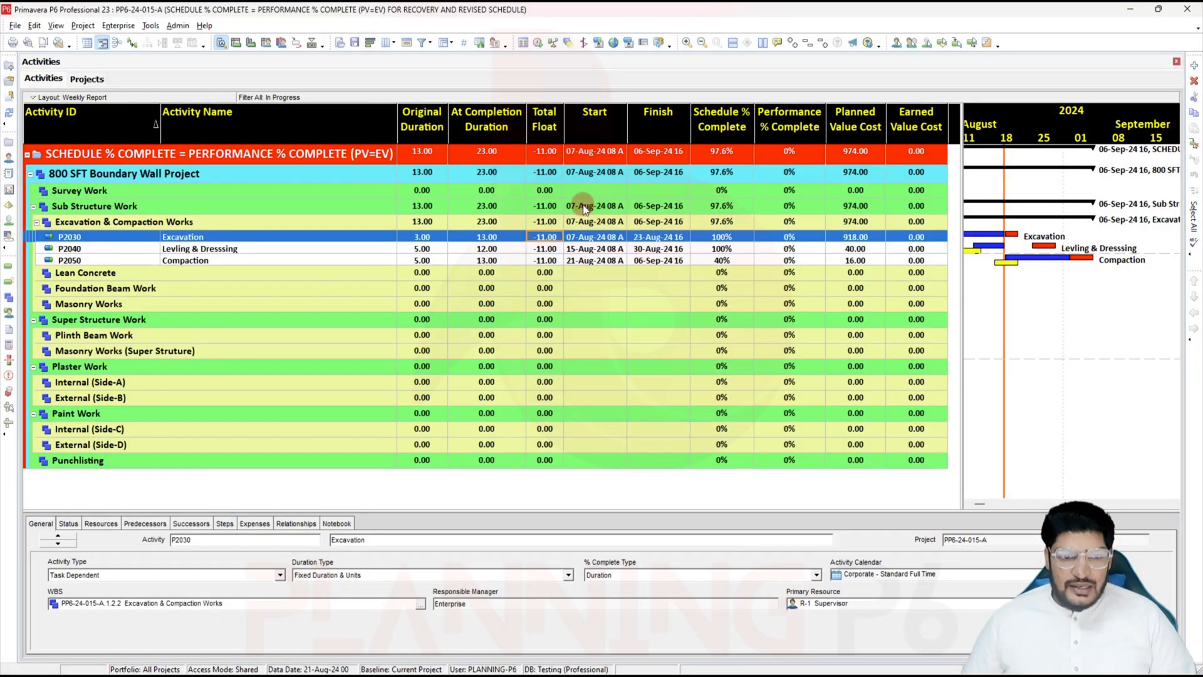
Remove the In Progress filter to list all activities again
{"action": "right_click", "coordinate": [550, 211]}
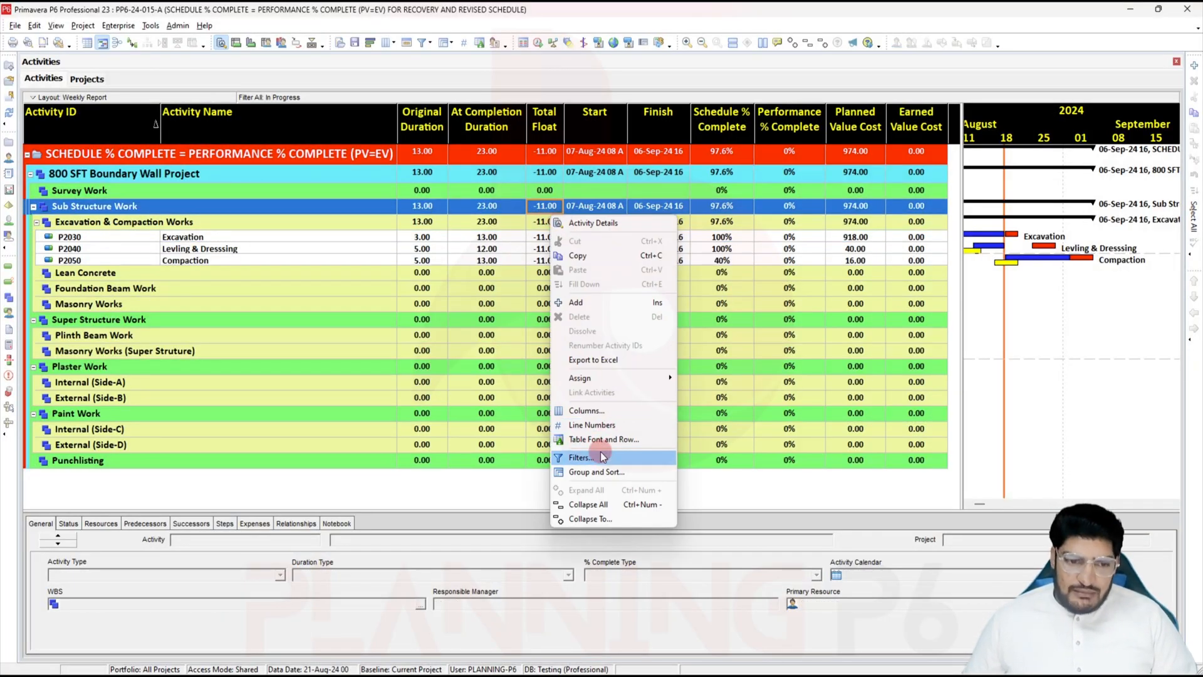
{"action": "left_click", "coordinate": [581, 458]}
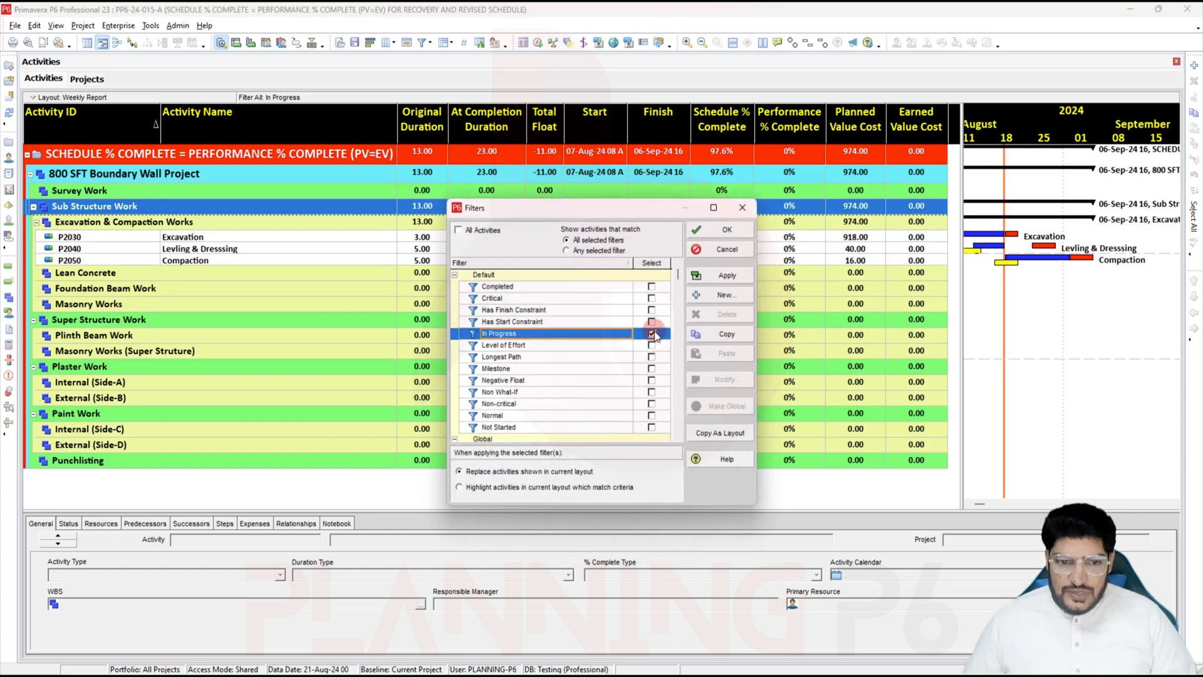
{"action": "left_click", "coordinate": [652, 333]}
{"action": "left_click", "coordinate": [719, 281]}
{"action": "left_click", "coordinate": [727, 231]}
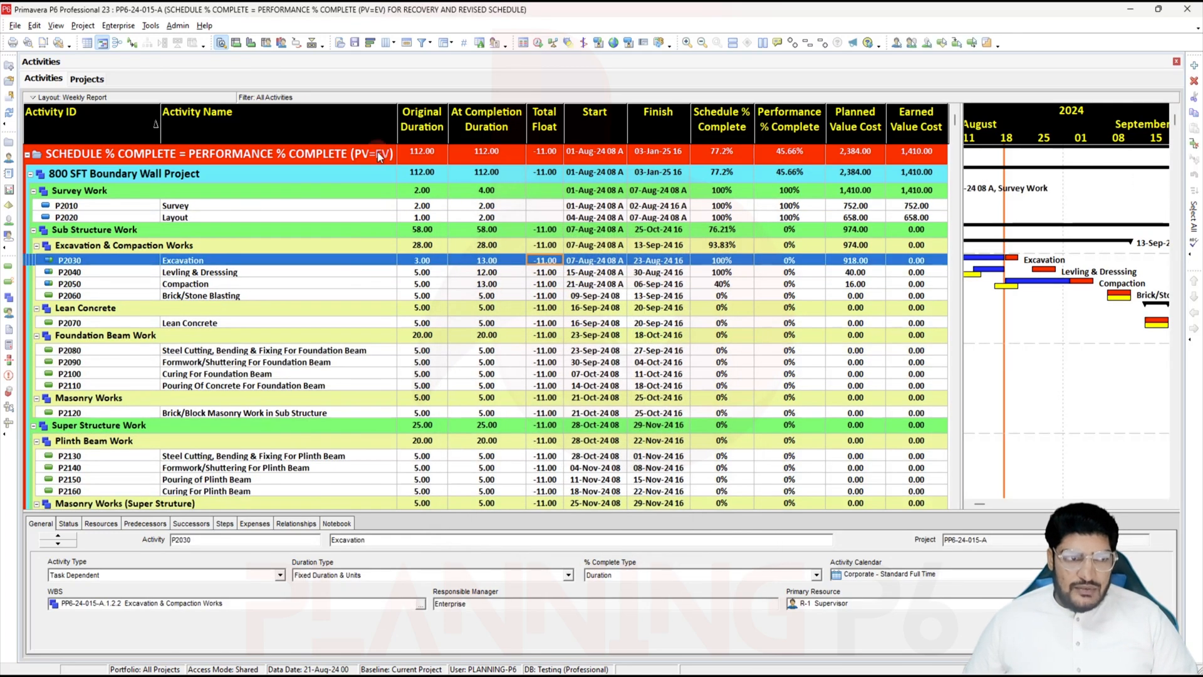
Create a new global change for activities named PV=EV
{"action": "left_click", "coordinate": [151, 25]}
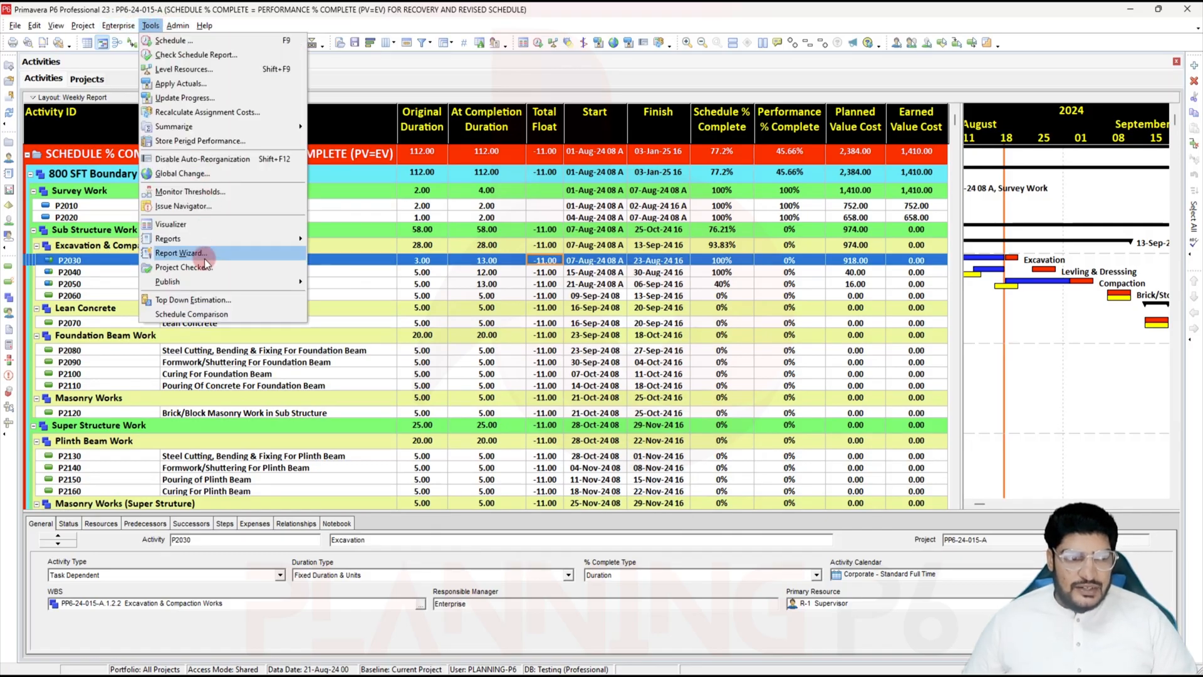
{"action": "left_click", "coordinate": [205, 171]}
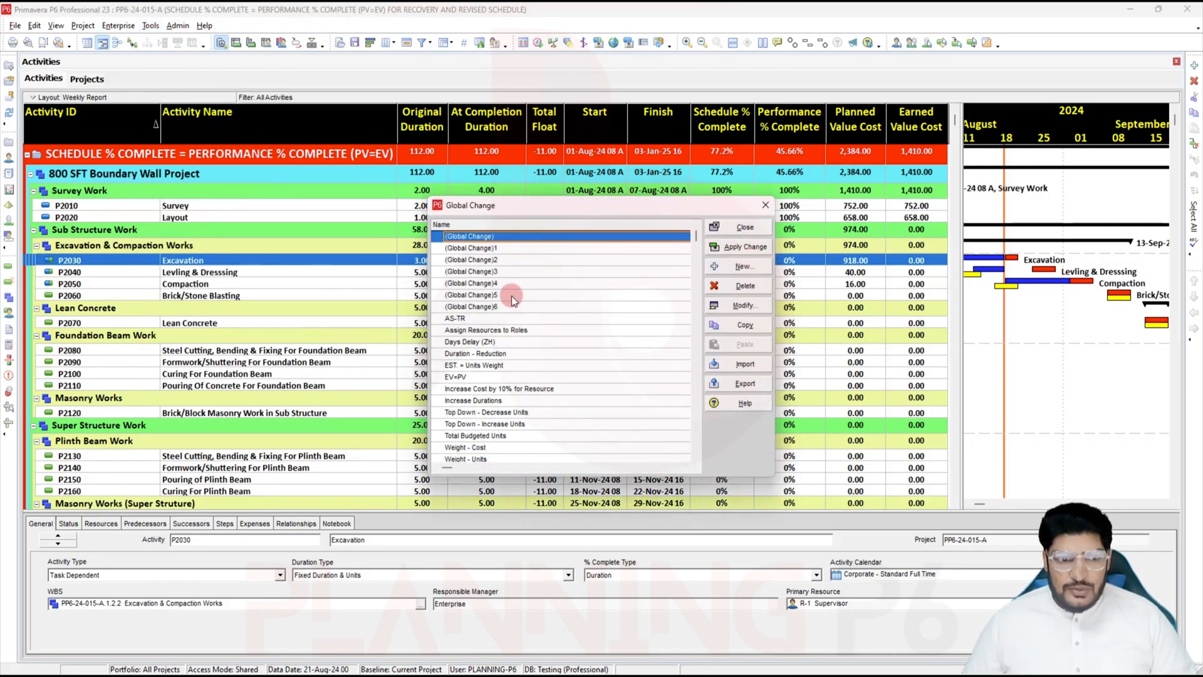
{"action": "left_click", "coordinate": [742, 270]}
{"action": "left_click", "coordinate": [649, 262]}
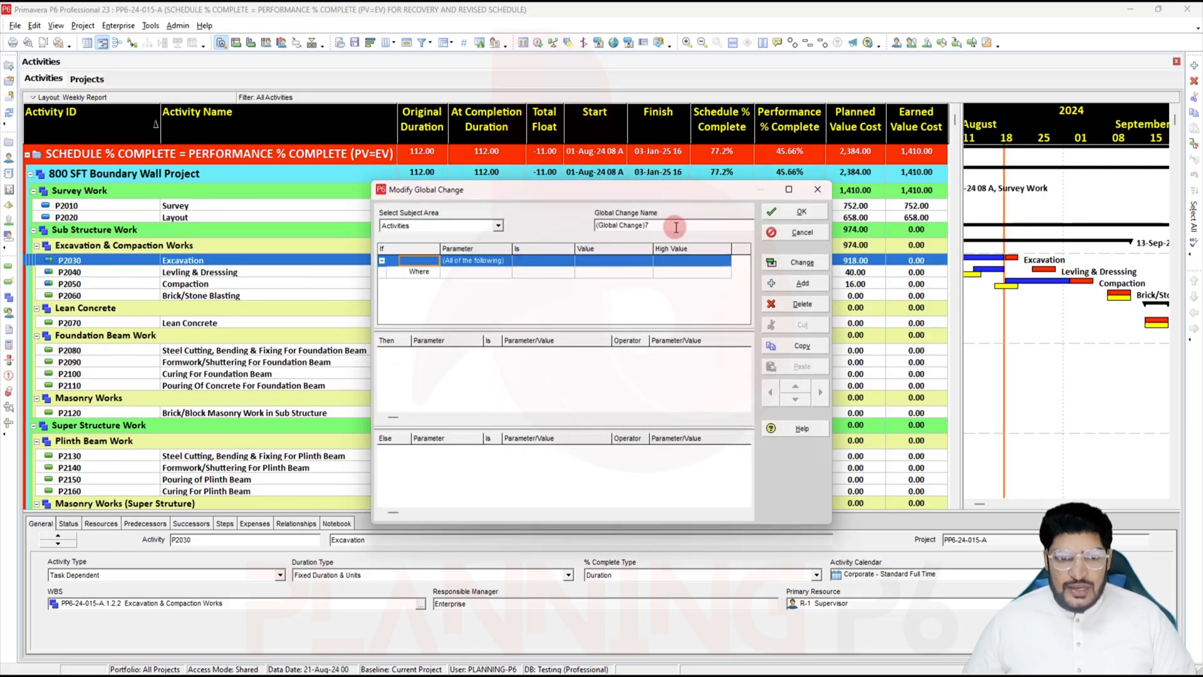
{"action": "left_click_drag", "start_coordinate": [677, 227], "coordinate": [553, 222]}
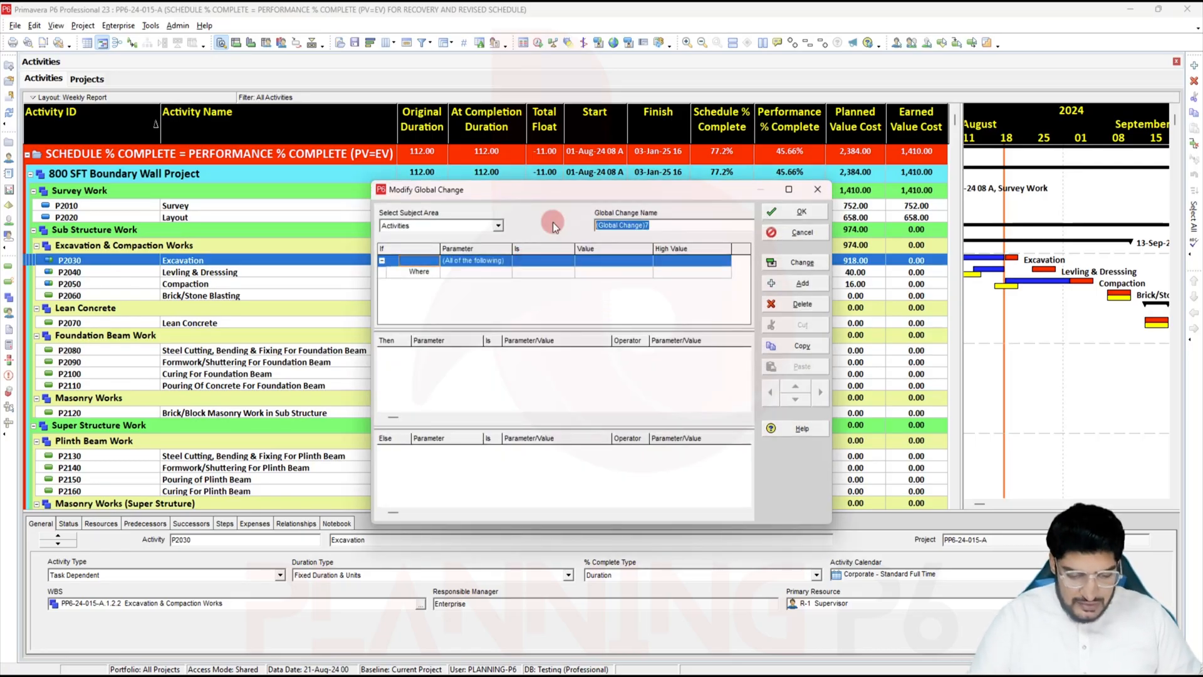
{"action": "type", "text": "PV"}
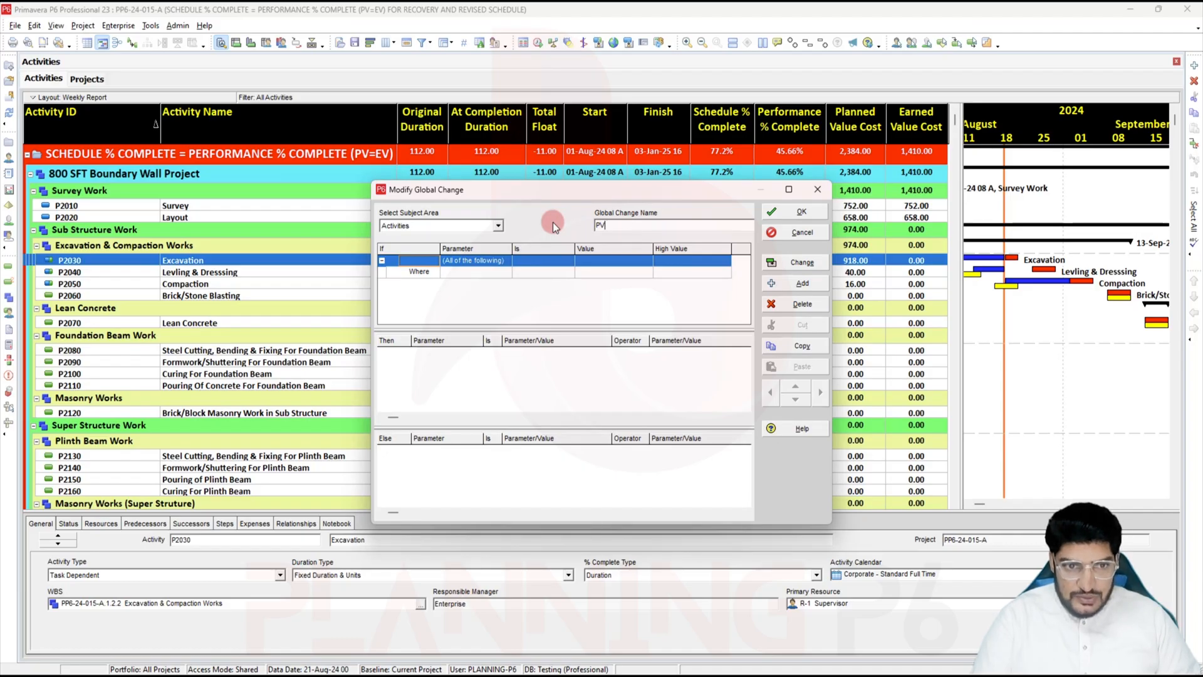
{"action": "type", "text": "=EV"}
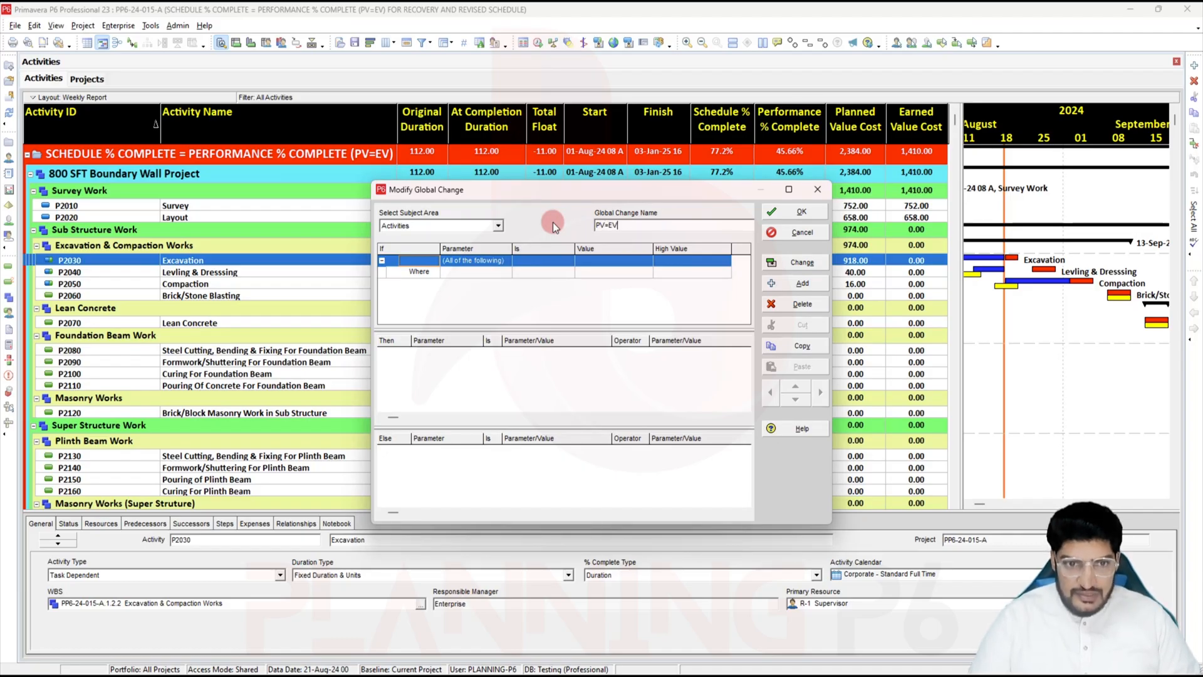
Set the global change's If condition to Activity Status equals In Progress
{"action": "left_click", "coordinate": [471, 275]}
{"action": "left_click", "coordinate": [470, 275]}
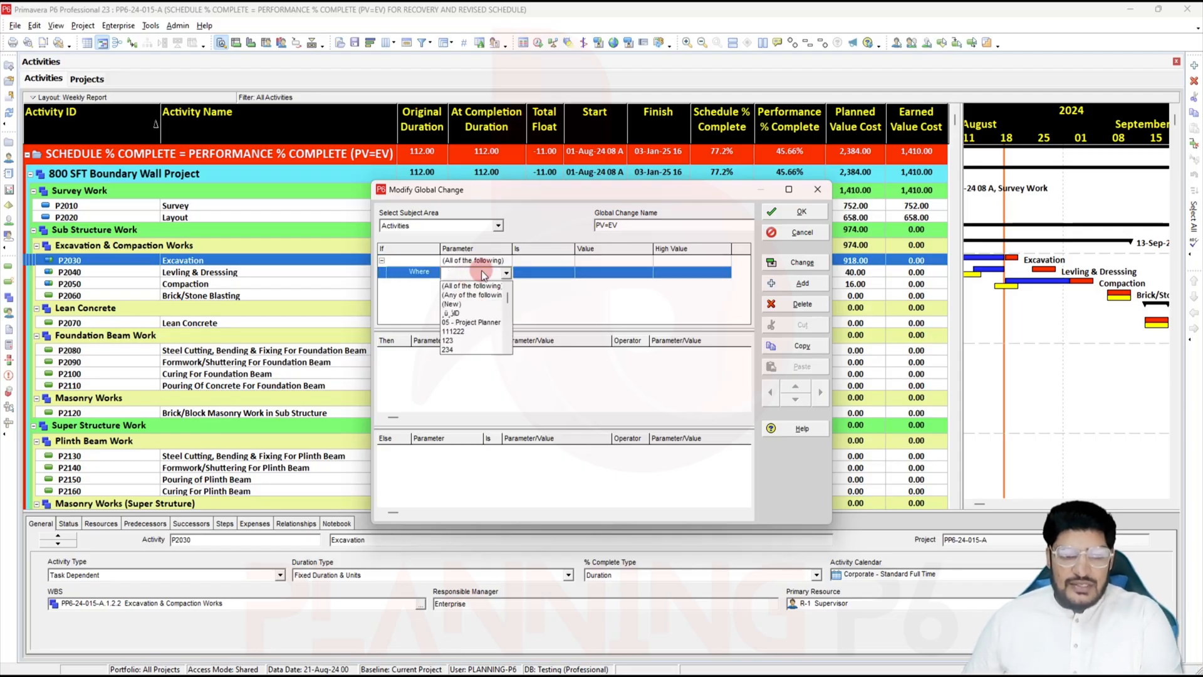
{"action": "key", "text": "a"}
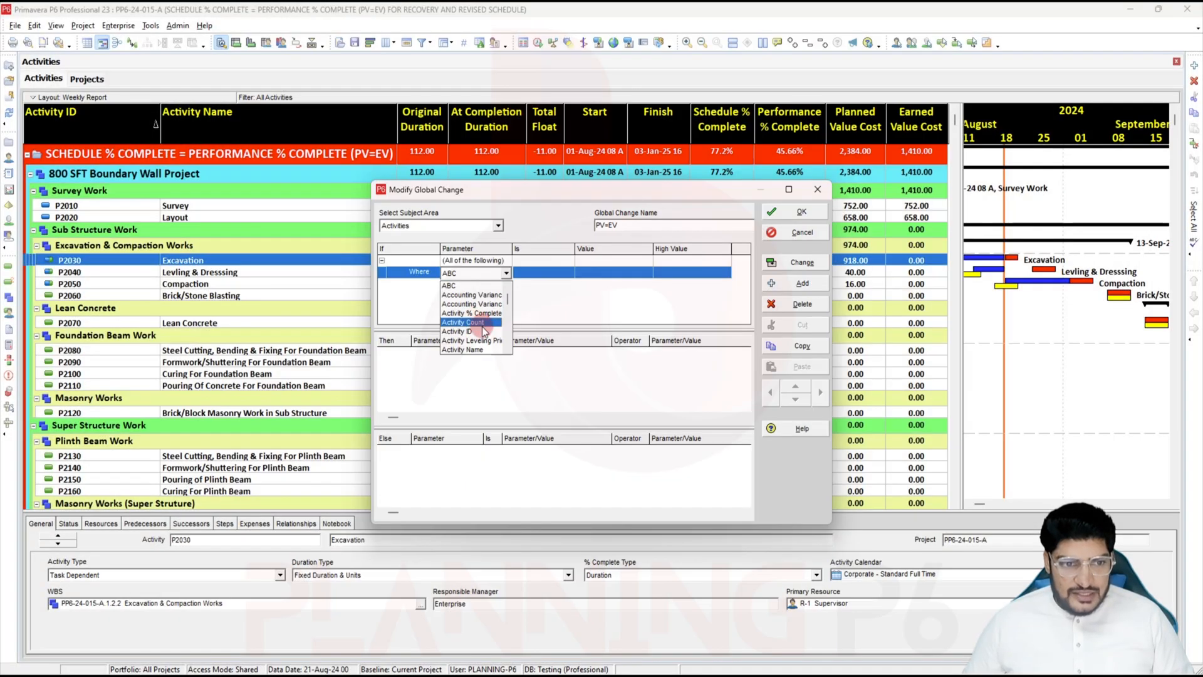
{"action": "scroll", "coordinate": [483, 341], "scroll_direction": "down", "scroll_amount": 1}
{"action": "left_click", "coordinate": [483, 341]}
{"action": "left_click", "coordinate": [596, 272]}
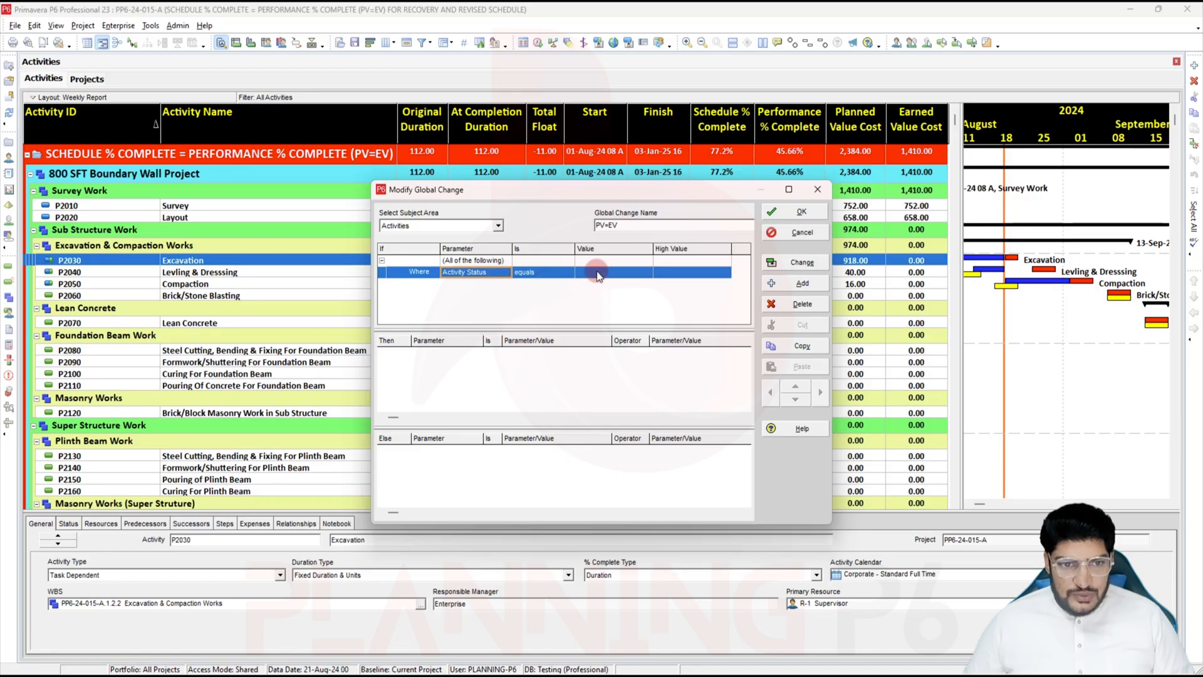
{"action": "left_click", "coordinate": [598, 294]}
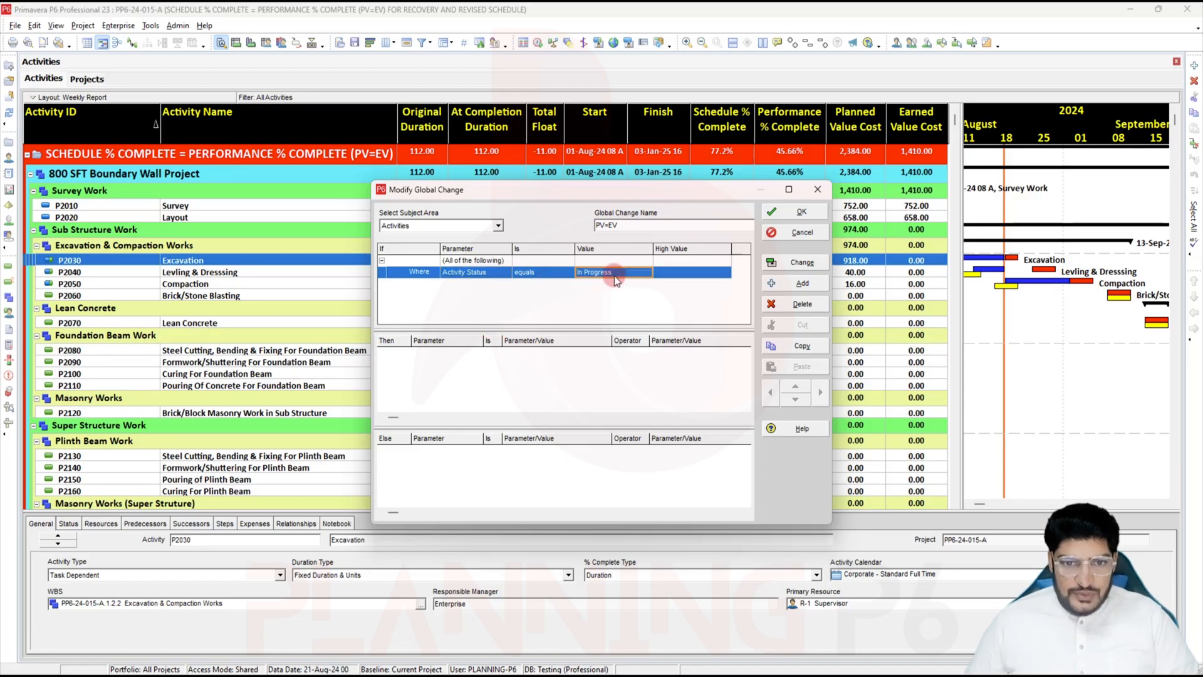
Add a Then statement setting Original Duration = At Completion Duration, and run the change to generate its report
{"action": "left_click", "coordinate": [480, 374]}
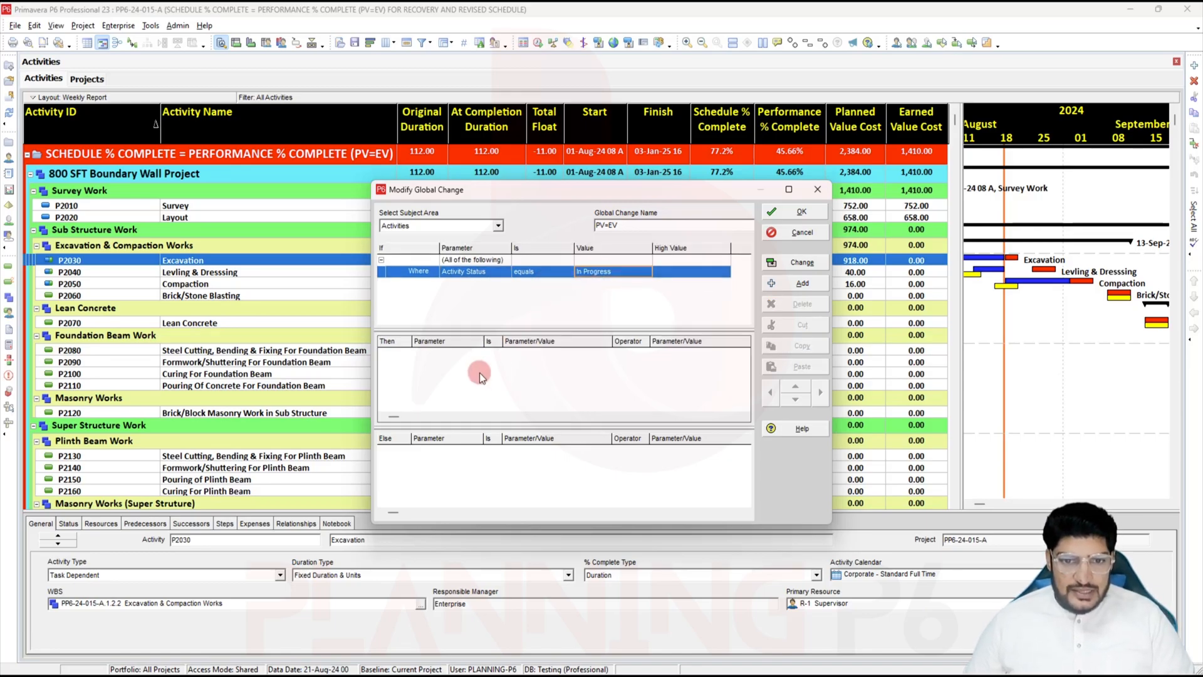
{"action": "left_click", "coordinate": [800, 284]}
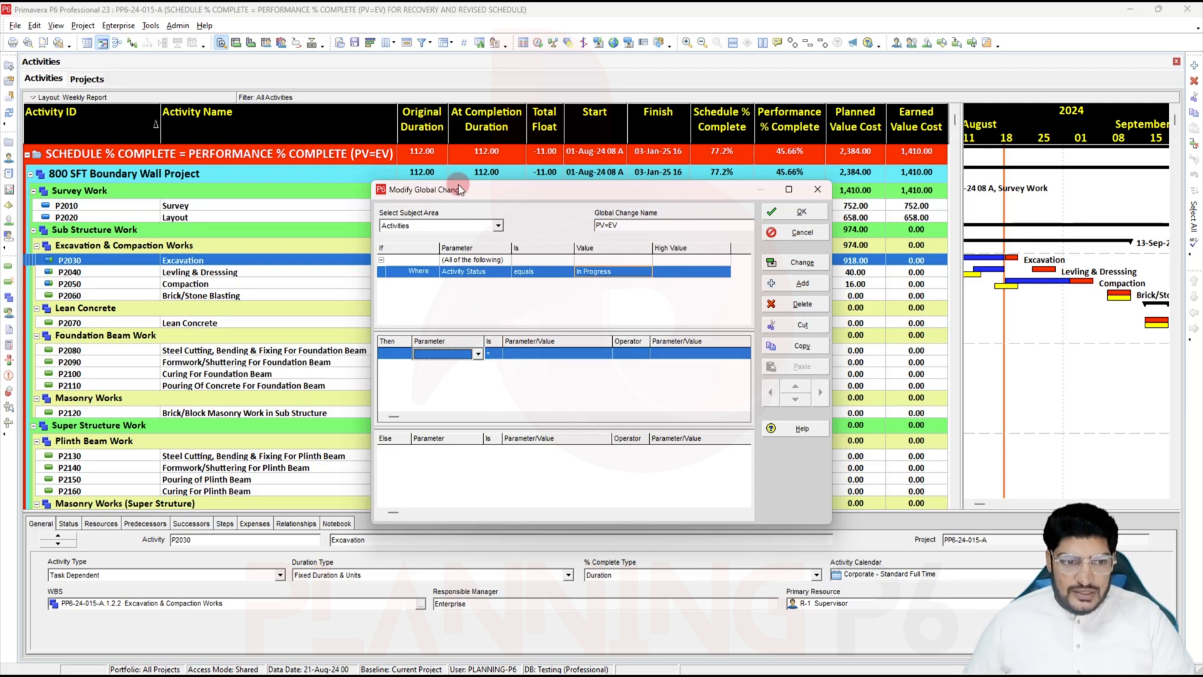
{"action": "left_click", "coordinate": [462, 355]}
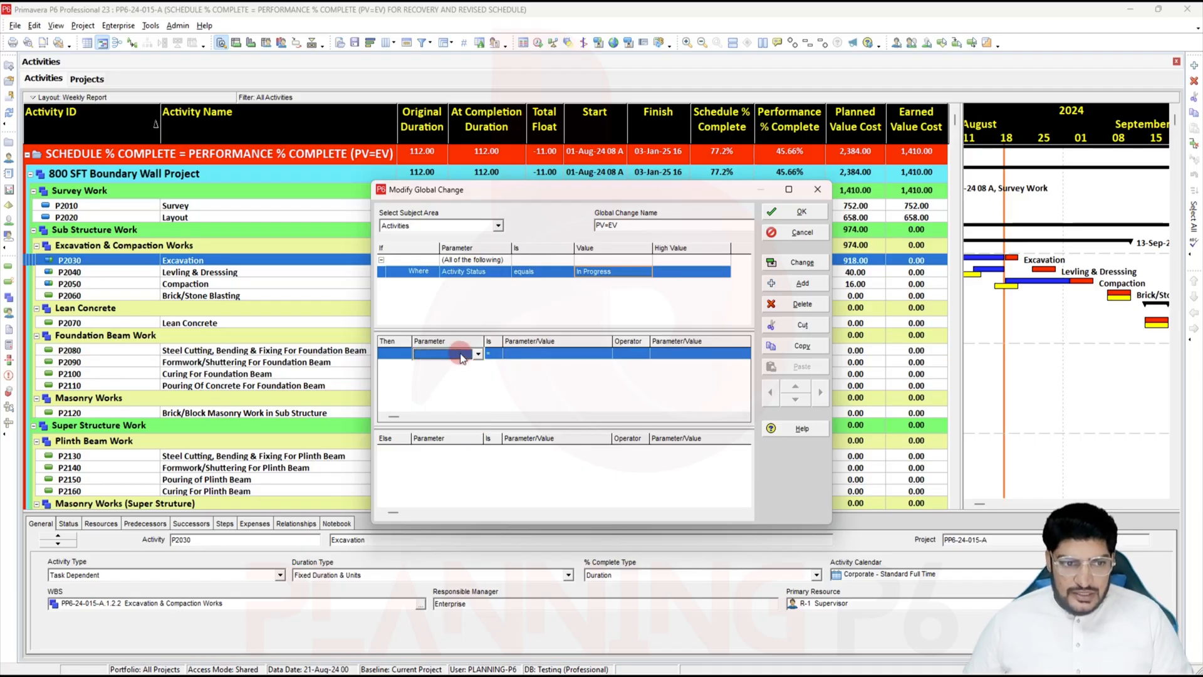
{"action": "left_click", "coordinate": [462, 356]}
{"action": "key", "text": "o"}
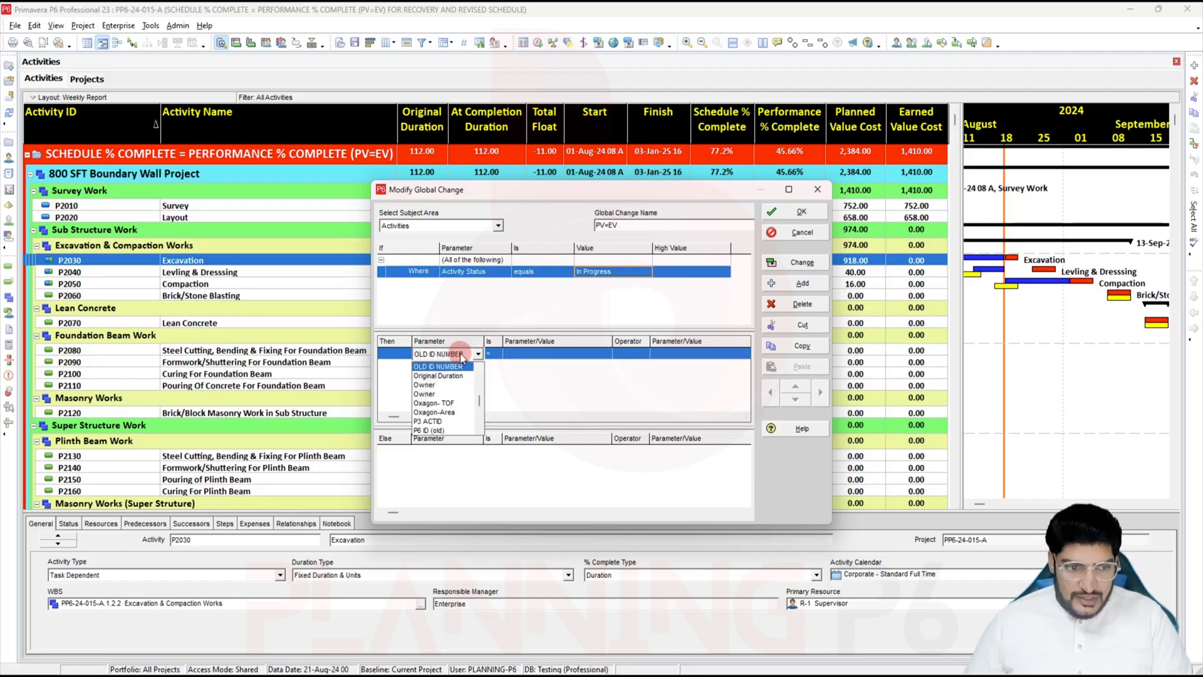
{"action": "left_click", "coordinate": [442, 375]}
{"action": "left_click", "coordinate": [527, 355]}
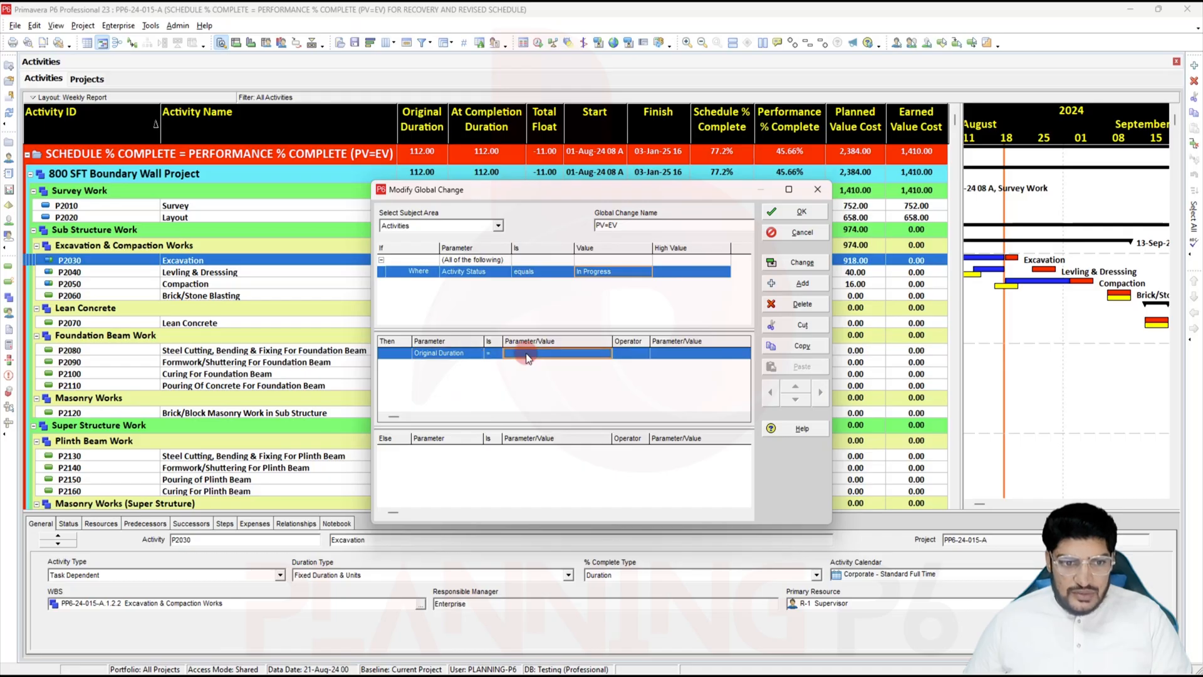
{"action": "left_click", "coordinate": [527, 355]}
{"action": "type", "text": "at"}
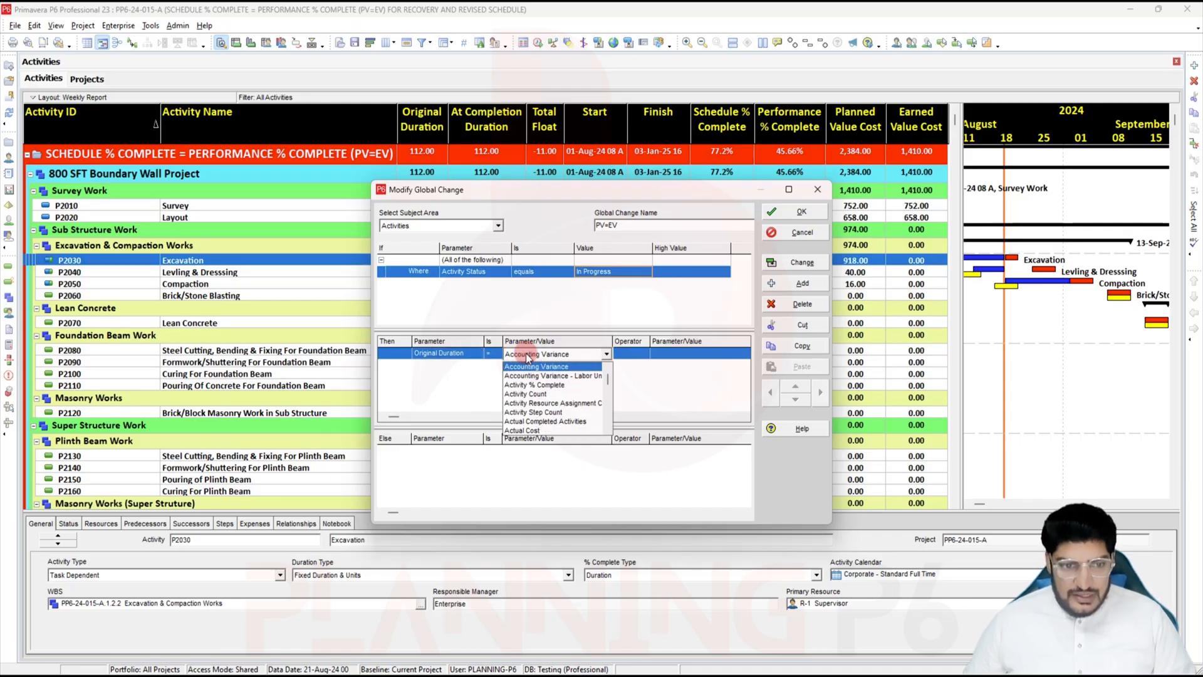
{"action": "left_click", "coordinate": [517, 367]}
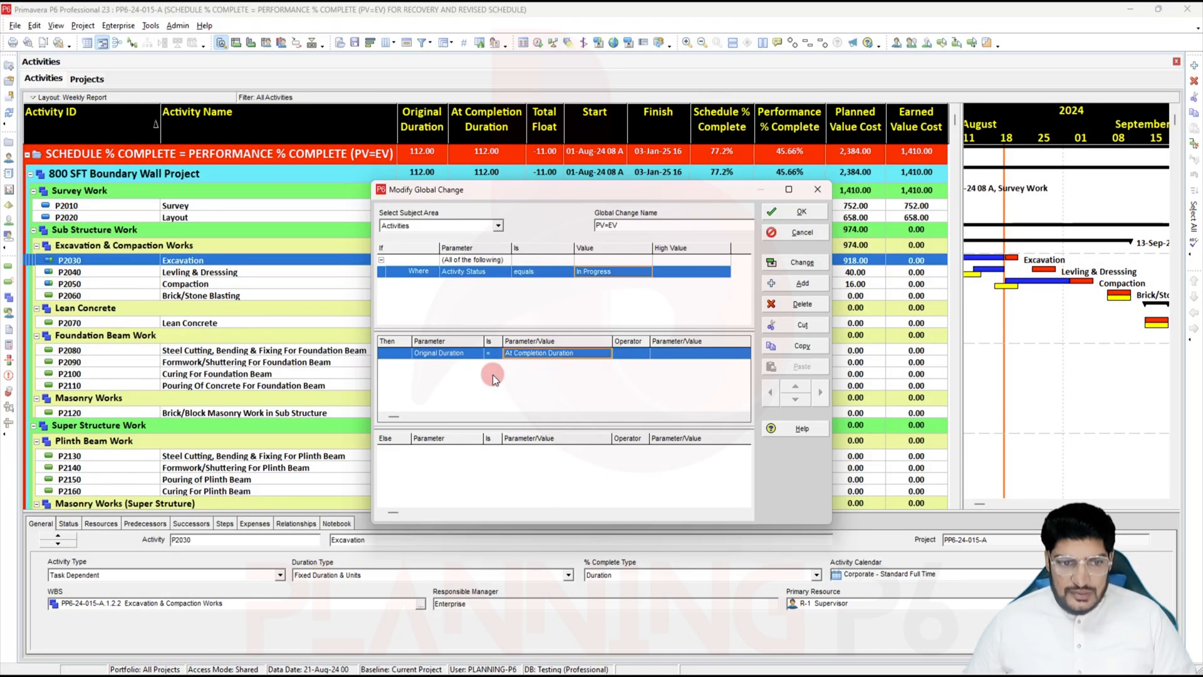
{"action": "left_click", "coordinate": [789, 266]}
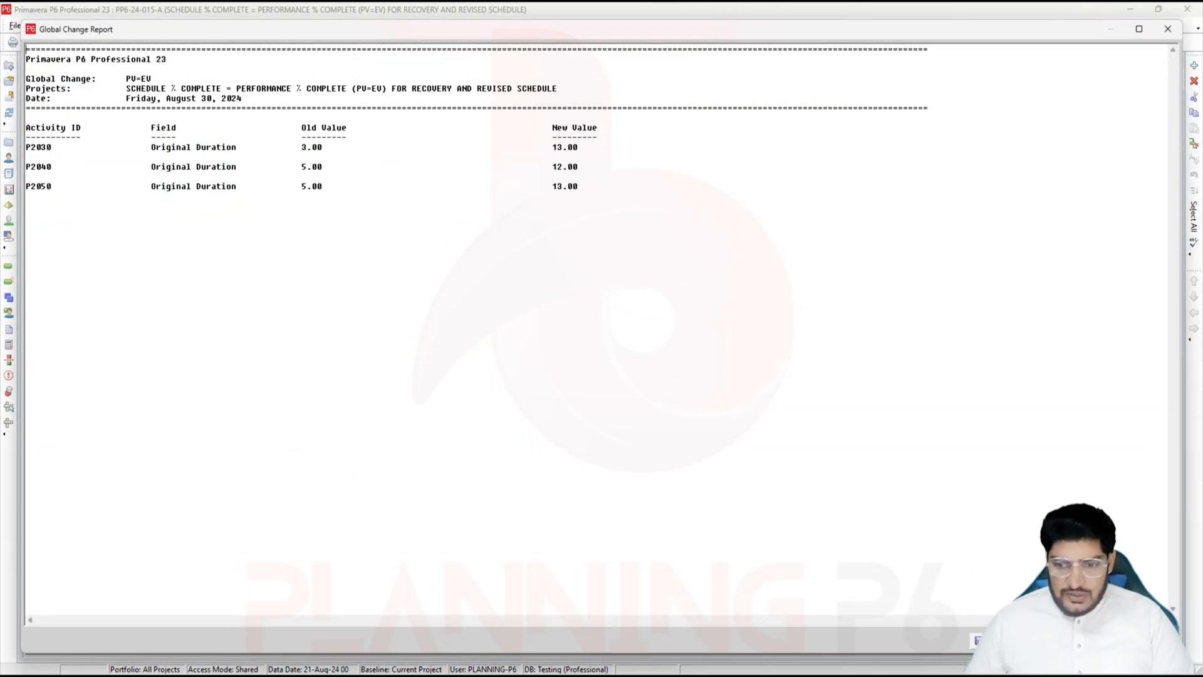
Commit the Original Duration changes without saving the log, and set the If condition to Activity Status equals Completed
{"action": "left_click", "coordinate": [1142, 641]}
{"action": "left_click", "coordinate": [633, 363]}
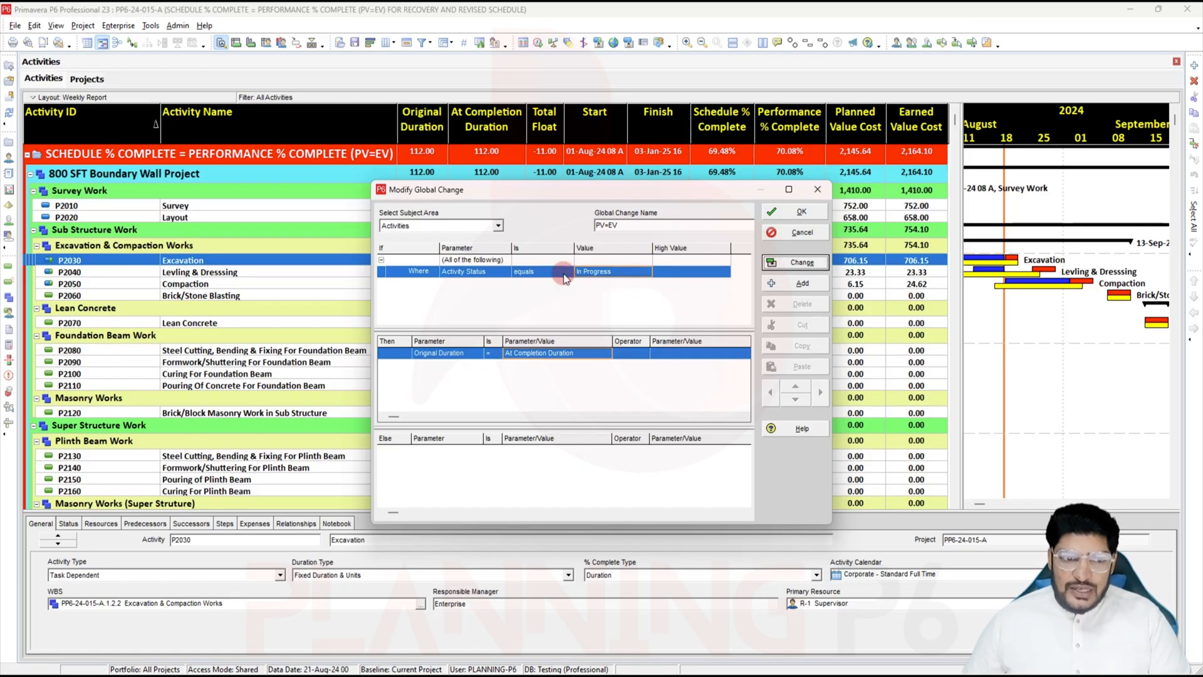
{"action": "left_click", "coordinate": [604, 274]}
{"action": "left_click", "coordinate": [604, 274]}
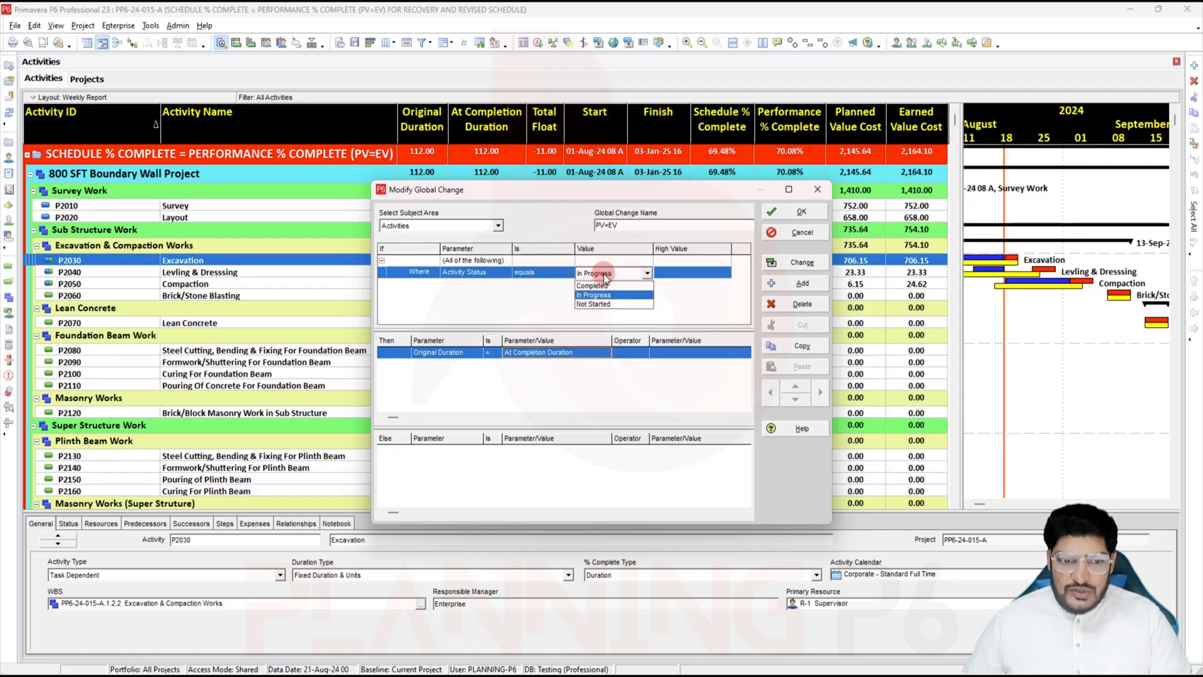
{"action": "left_click", "coordinate": [603, 285]}
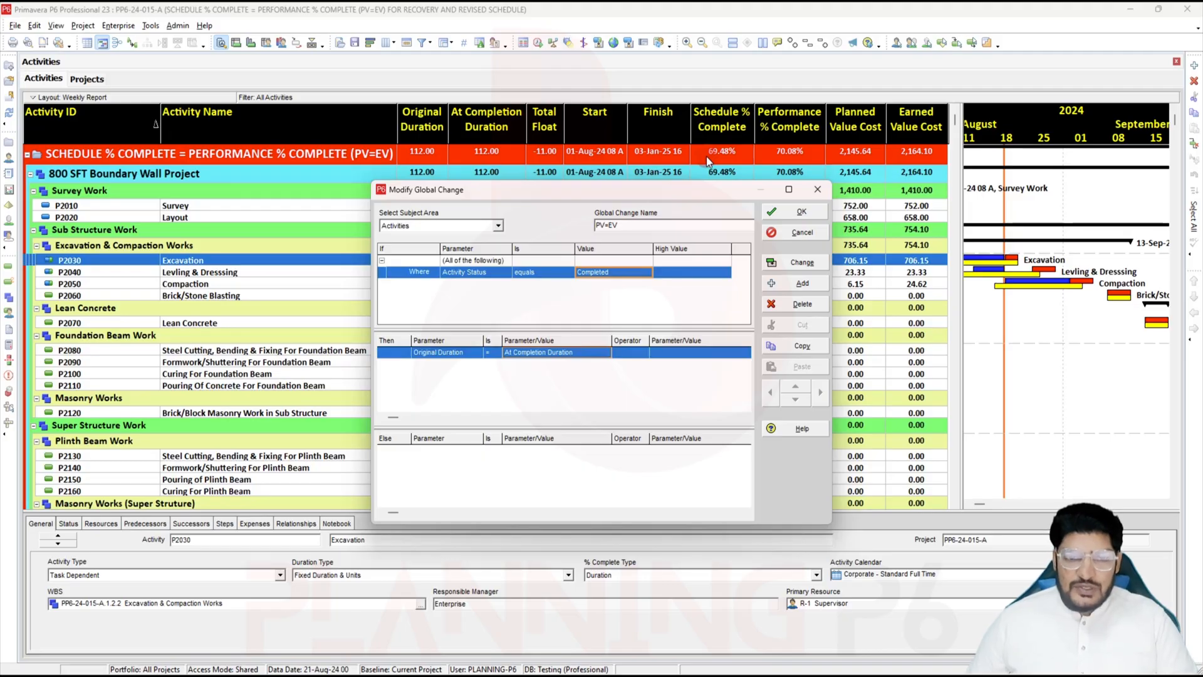
Rename the global change EV=PV and set its Then statement to Planned Start = Actual Start
{"action": "left_click", "coordinate": [727, 214]}
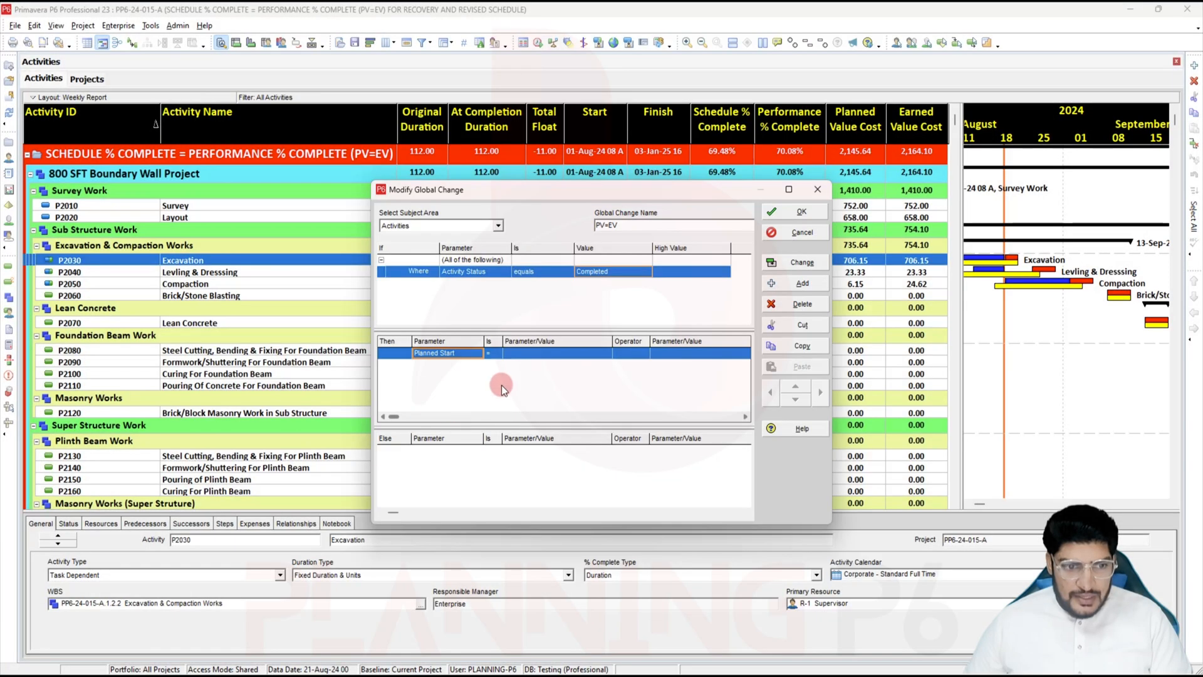
{"action": "left_click", "coordinate": [545, 352]}
{"action": "left_click", "coordinate": [546, 352]}
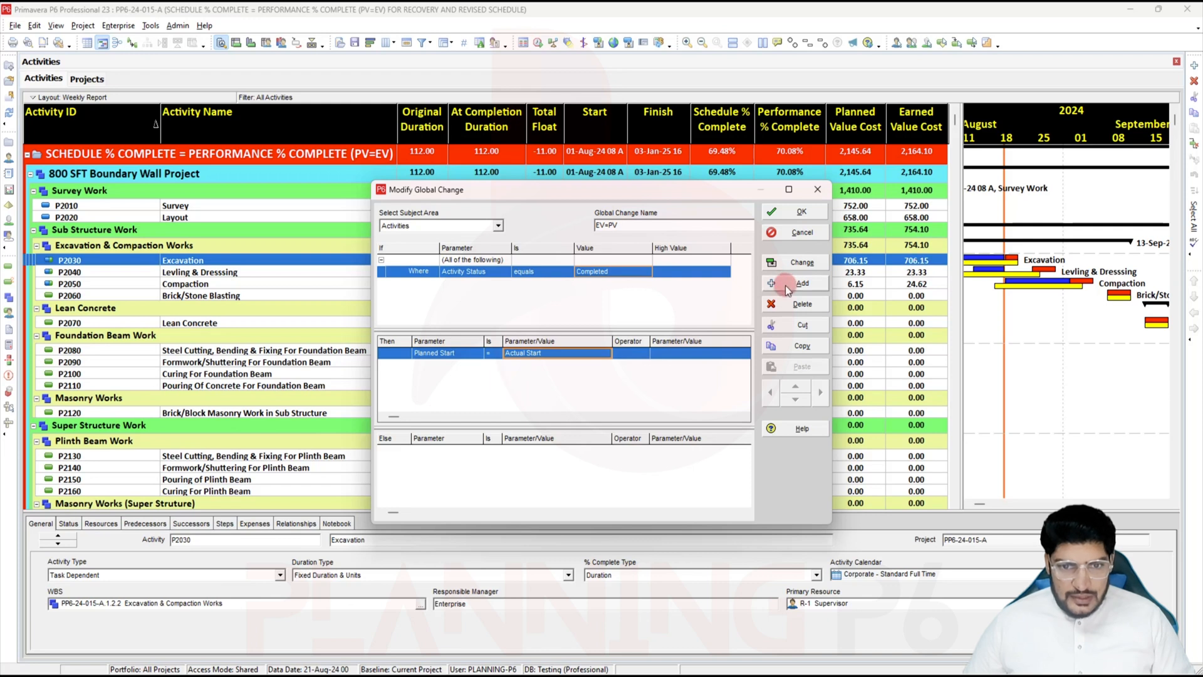
Add an And statement setting Planned Finish = Actual Finish, and run the global change for completed activities
{"action": "left_click", "coordinate": [788, 289]}
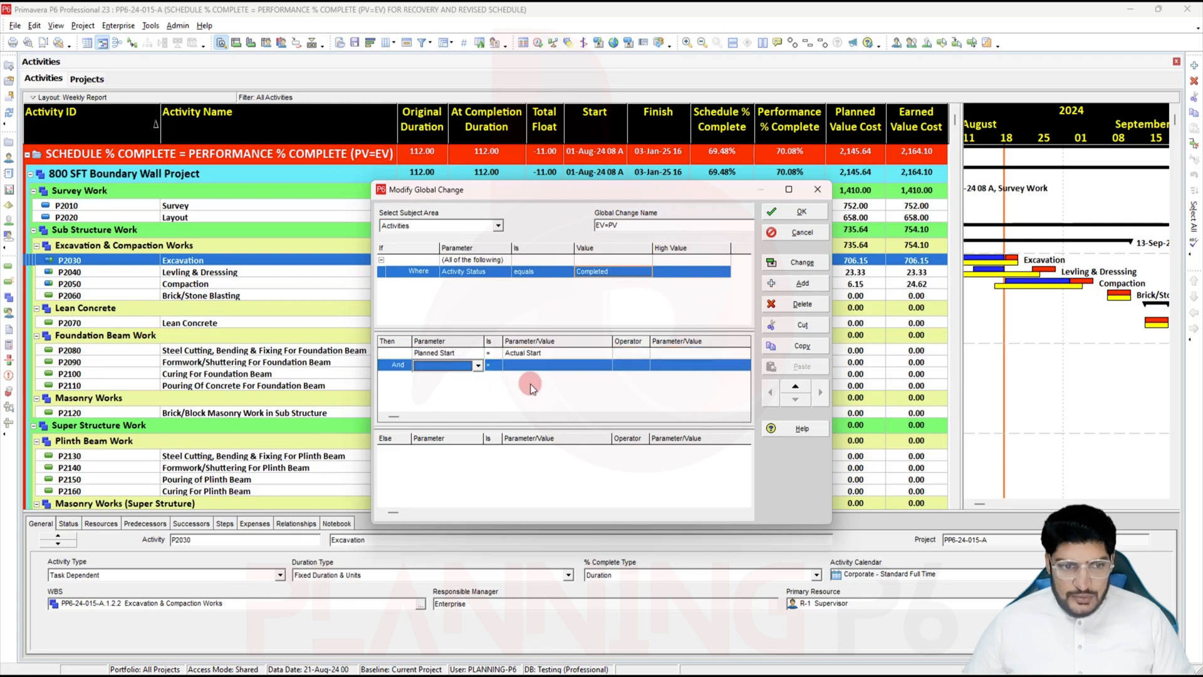
{"action": "left_click", "coordinate": [462, 365]}
{"action": "key", "text": "p"}
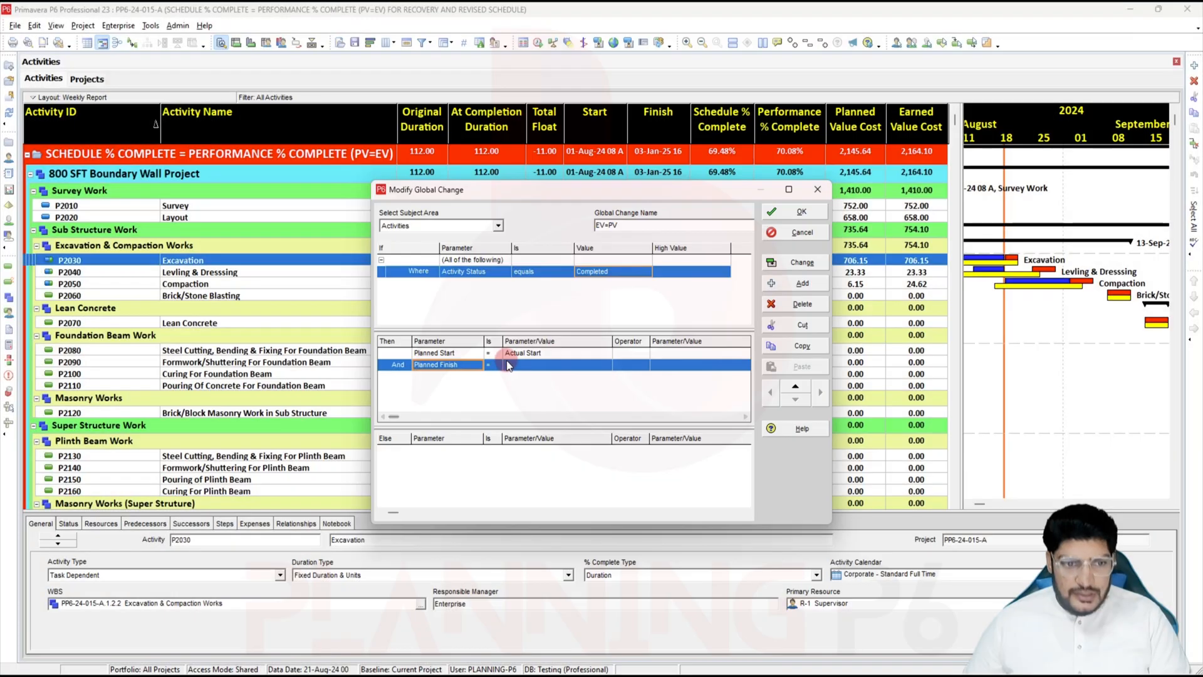
{"action": "left_click", "coordinate": [524, 365]}
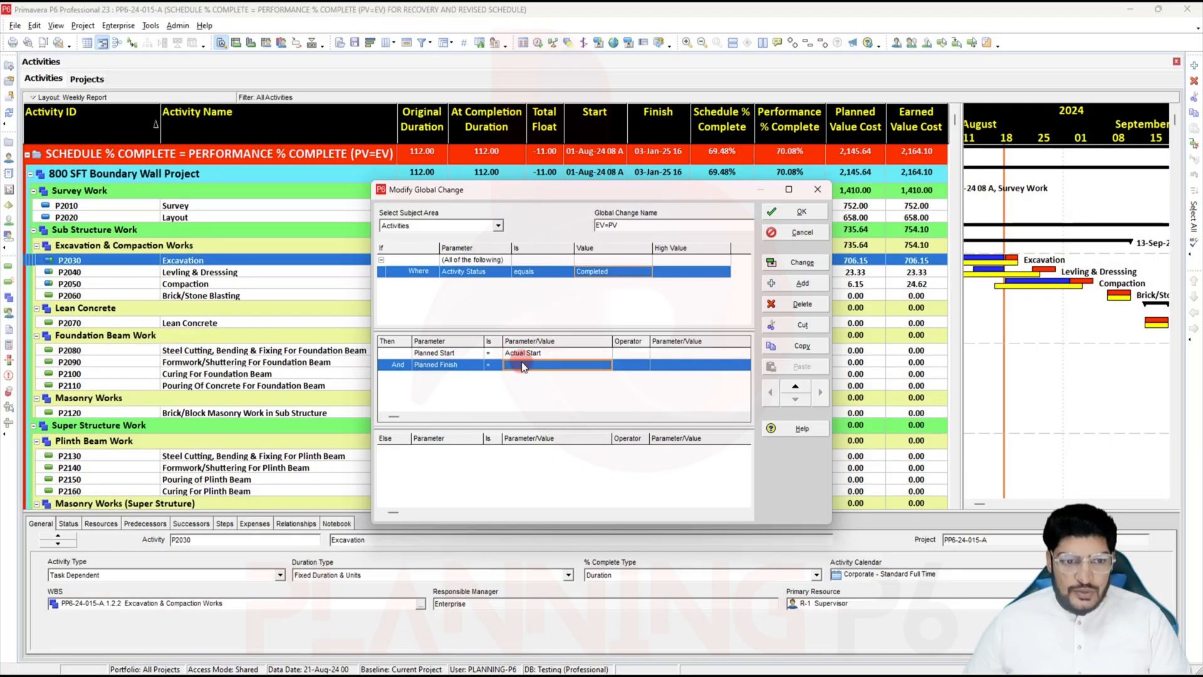
{"action": "key", "text": "a"}
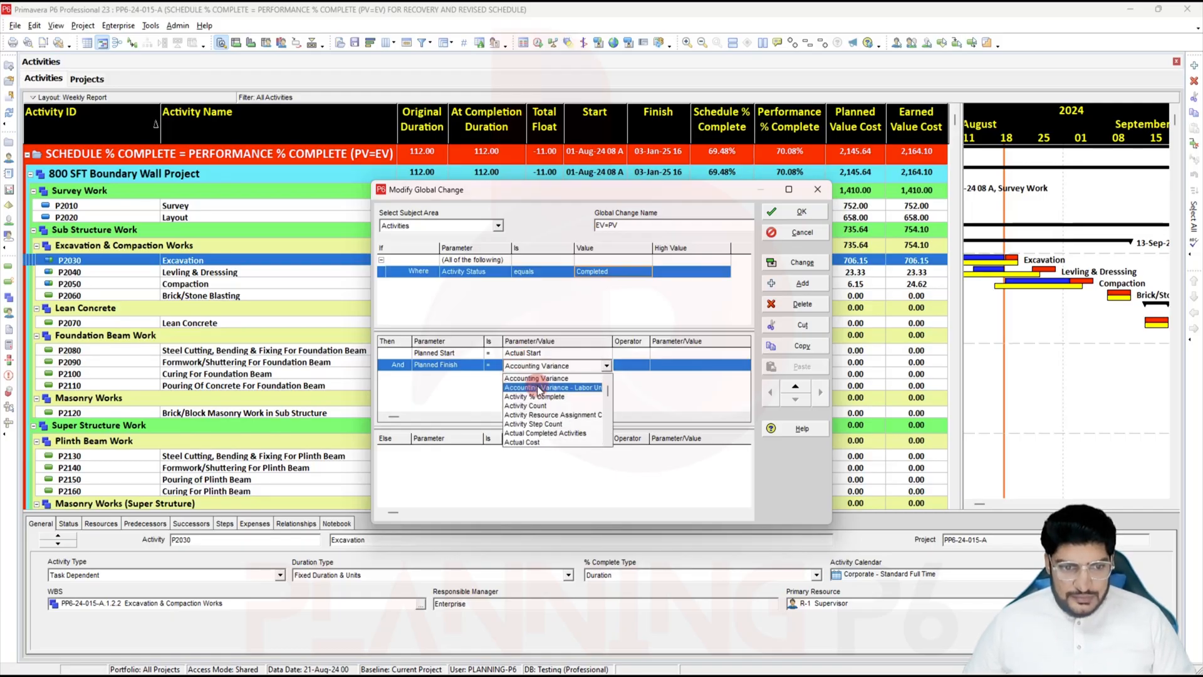
{"action": "scroll", "coordinate": [538, 391], "scroll_direction": "down", "scroll_amount": 1}
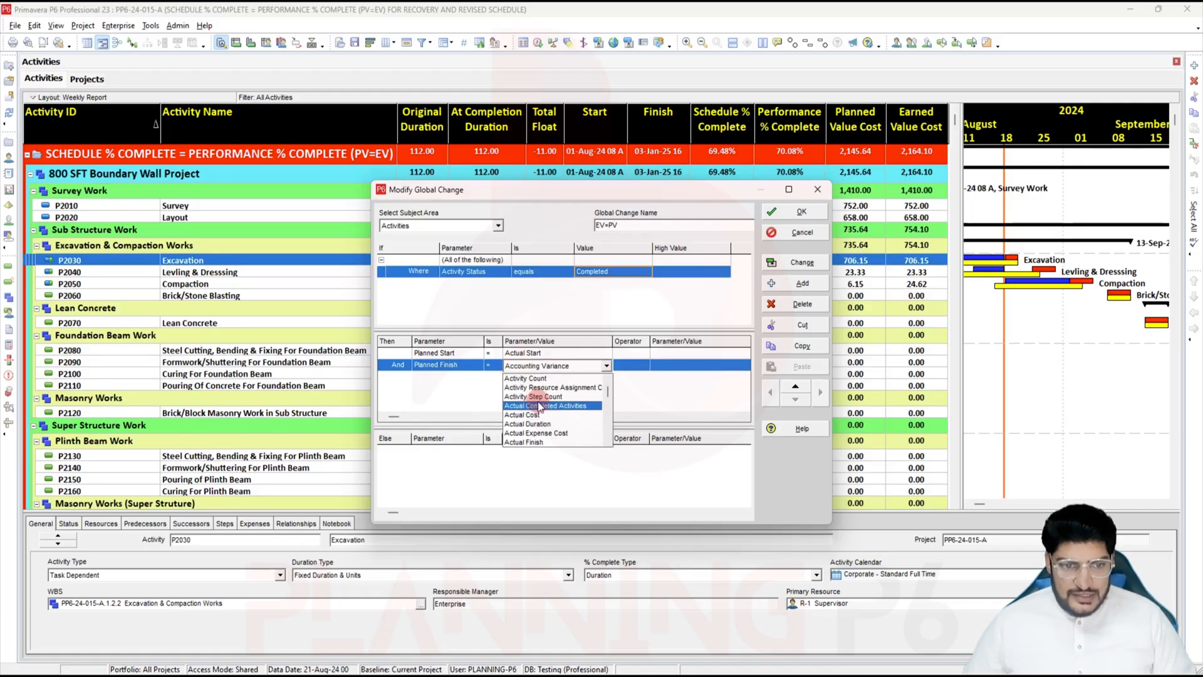
{"action": "left_click", "coordinate": [533, 441]}
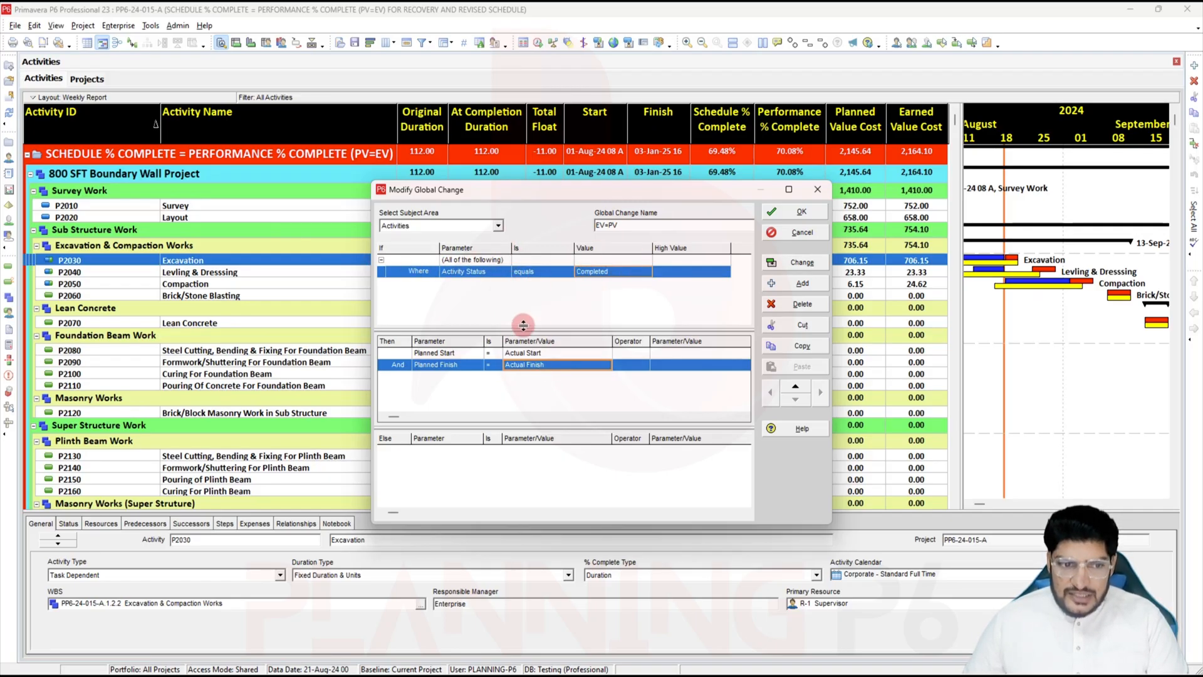
{"action": "left_click", "coordinate": [794, 266]}
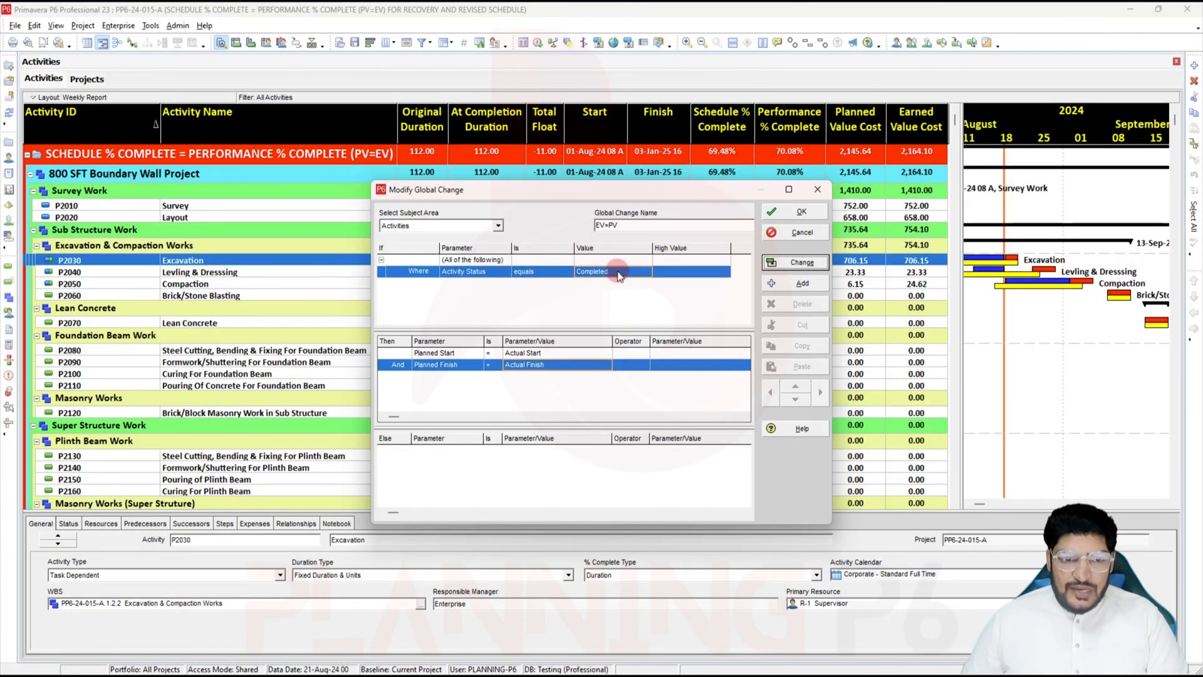
Set the If condition to Activity Status equals In Progress and remove the Planned Finish statement
{"action": "left_click", "coordinate": [618, 271]}
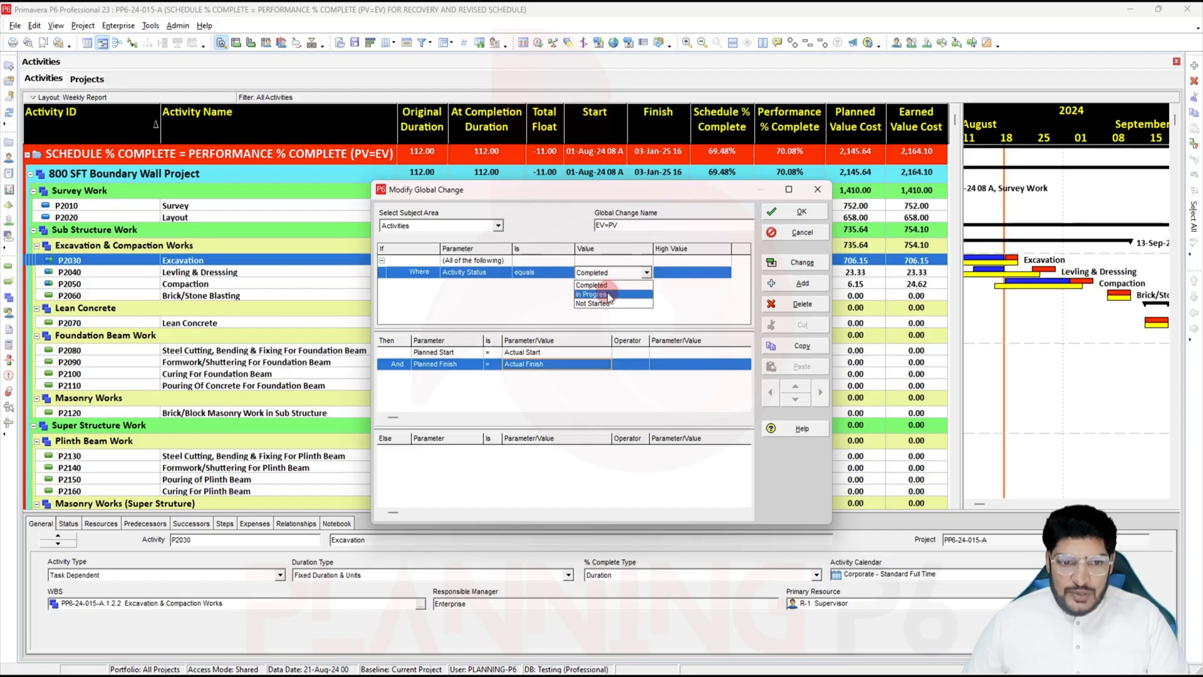
{"action": "left_click", "coordinate": [602, 294]}
{"action": "left_click", "coordinate": [533, 375]}
{"action": "left_click", "coordinate": [796, 304]}
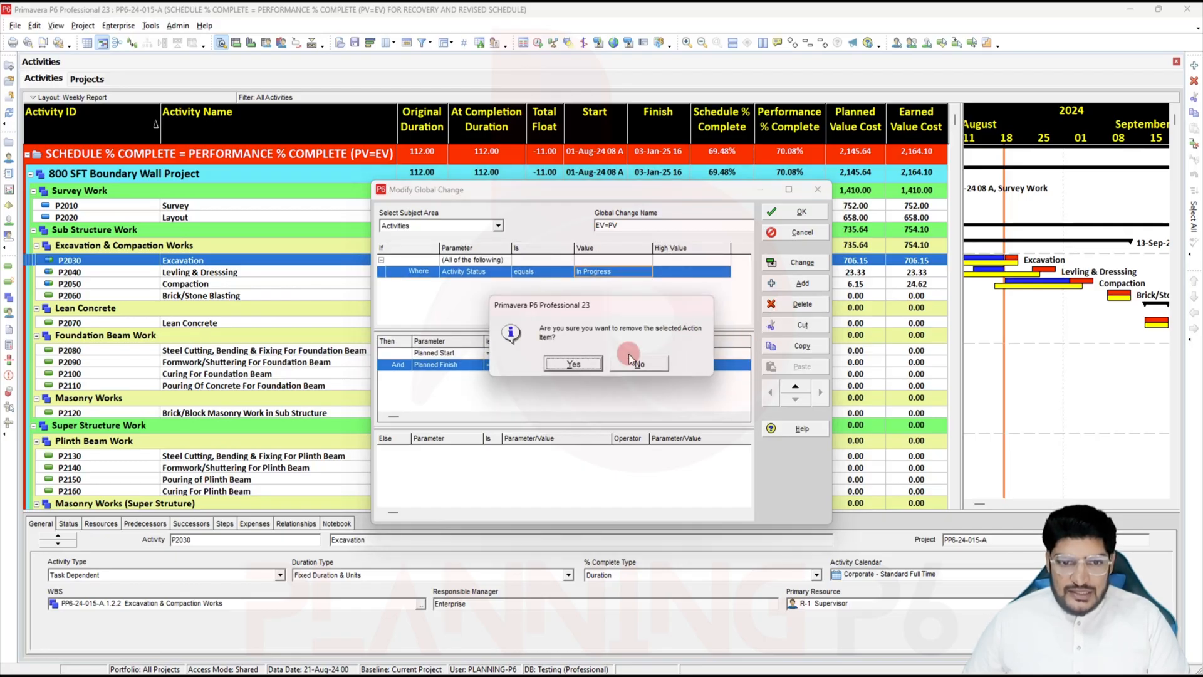
{"action": "left_click", "coordinate": [561, 365]}
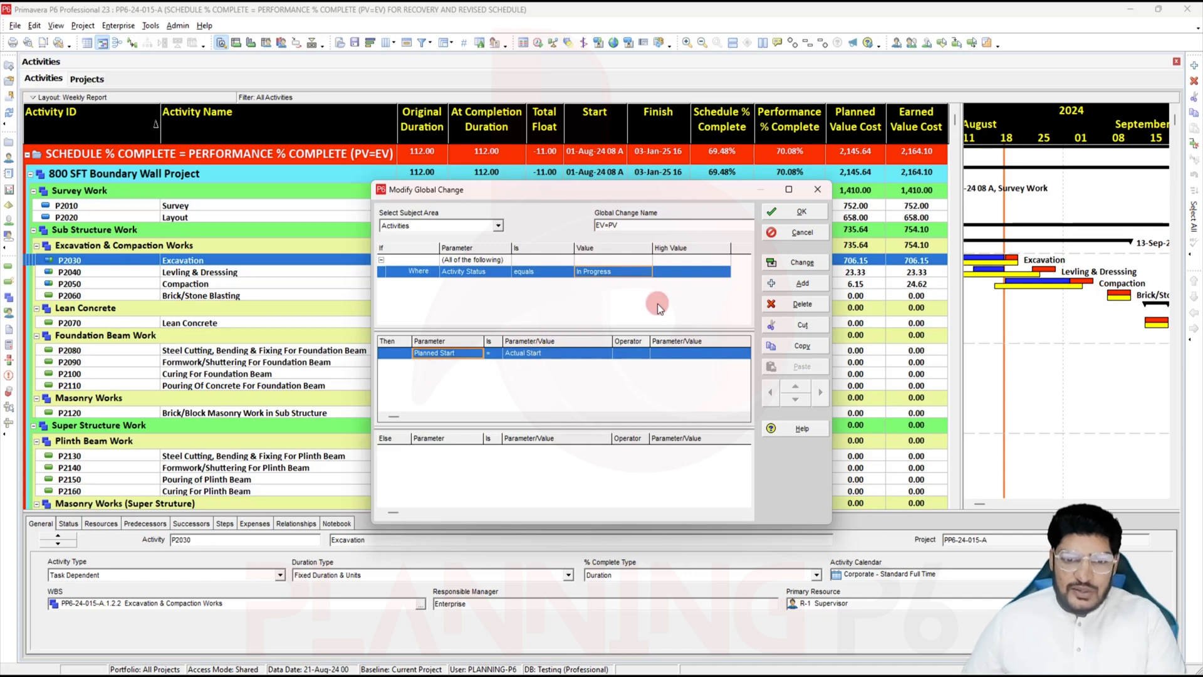
Run the EV=PV global change on the in-progress activities and close its report
{"action": "left_click", "coordinate": [803, 262]}
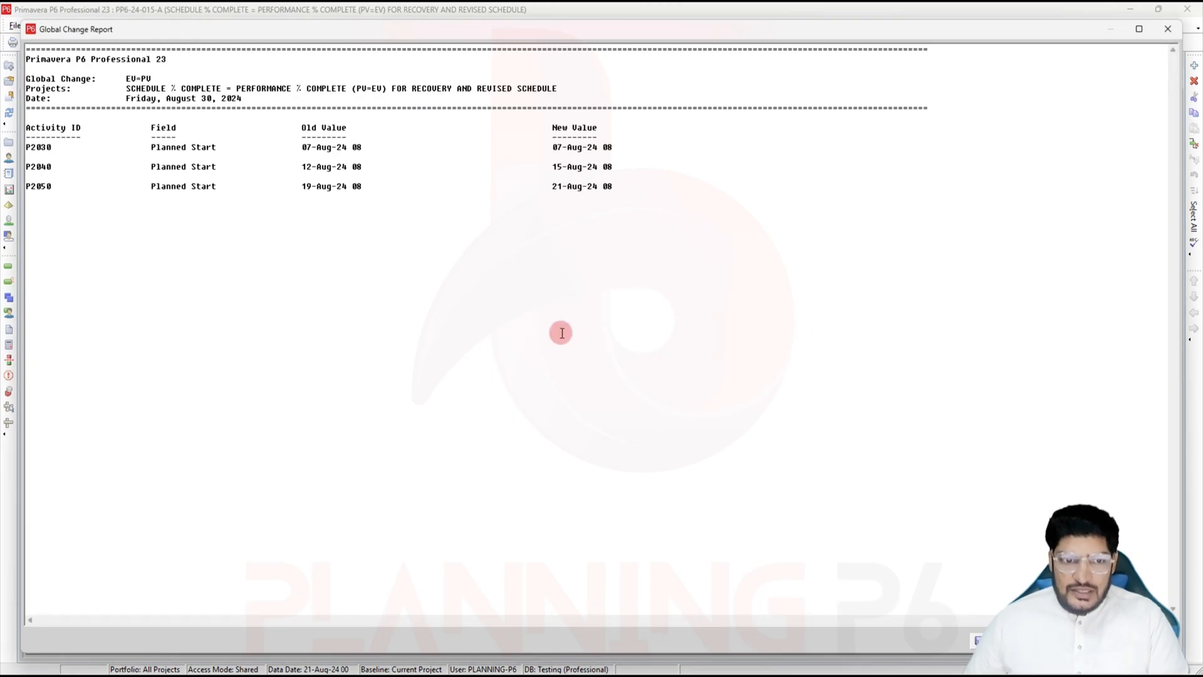
{"action": "key", "text": "Escape"}
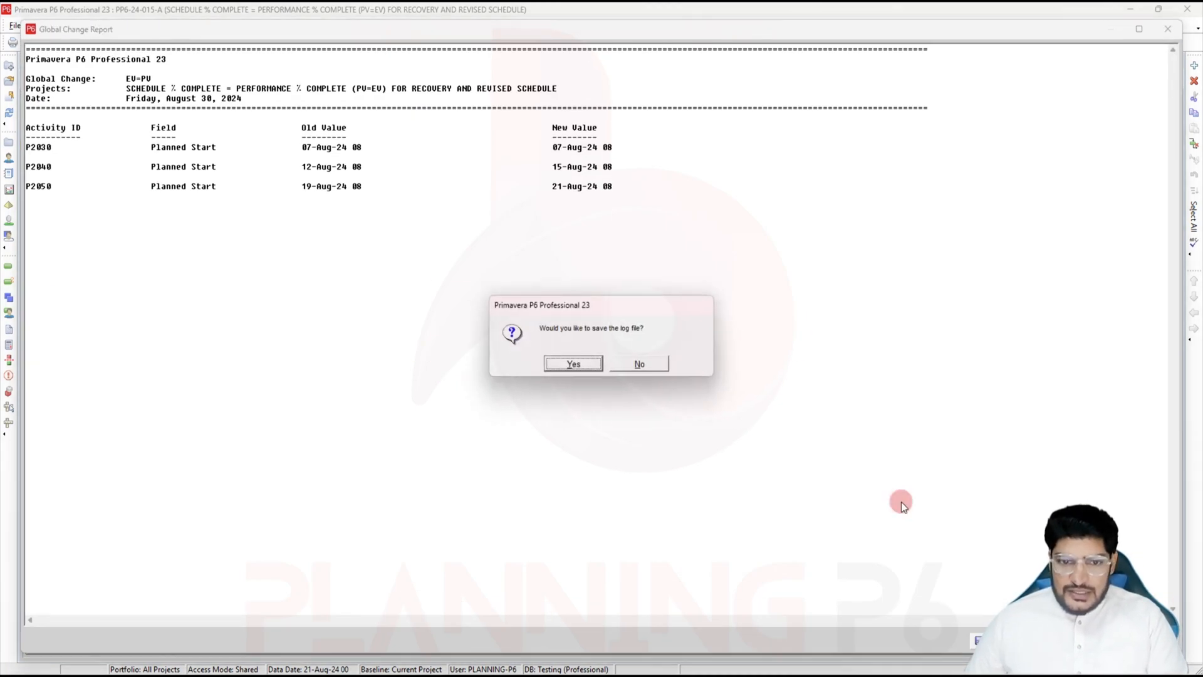
{"action": "left_click", "coordinate": [579, 374]}
Clear the In Progress filter so that all activities are listed
{"action": "left_click", "coordinate": [746, 401]}
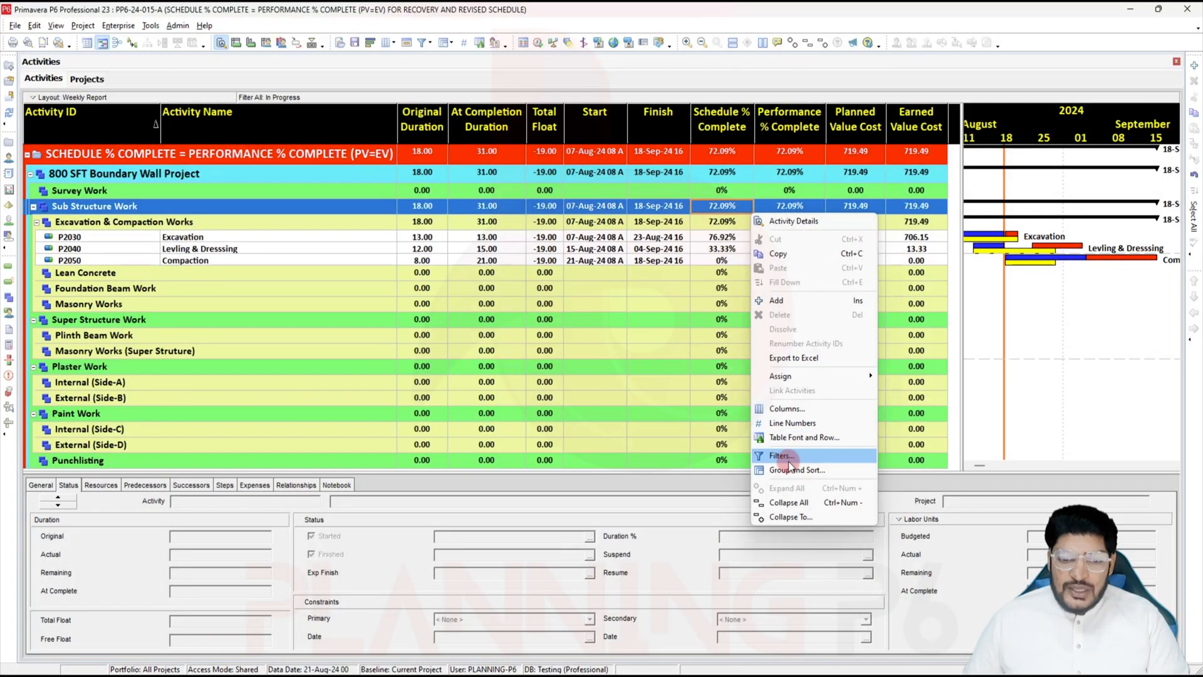
{"action": "left_click", "coordinate": [792, 462]}
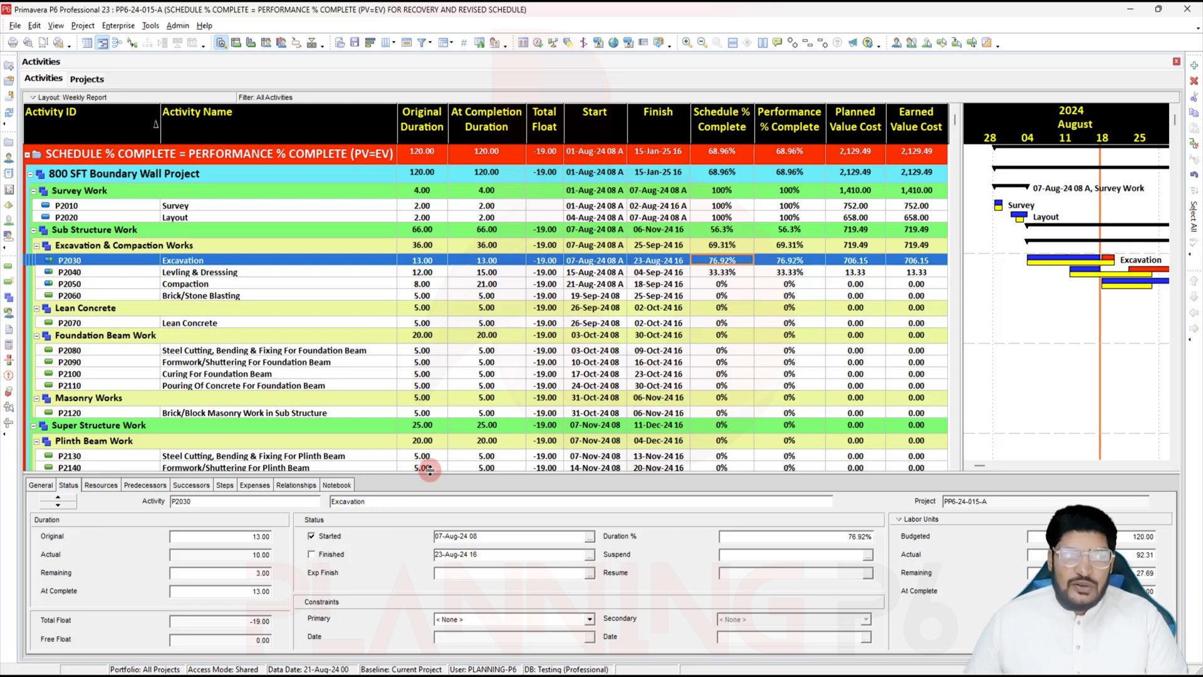
Open project PP6-24-015-B from the project list
{"action": "left_click", "coordinate": [88, 79]}
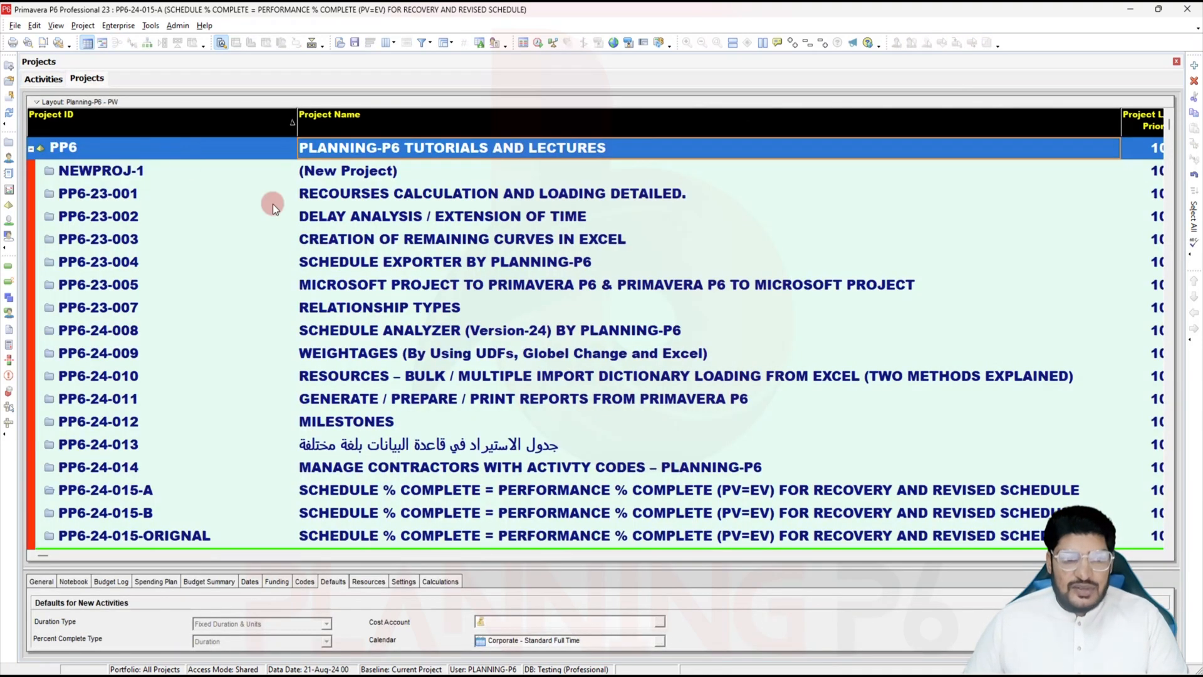
{"action": "right_click", "coordinate": [460, 509]}
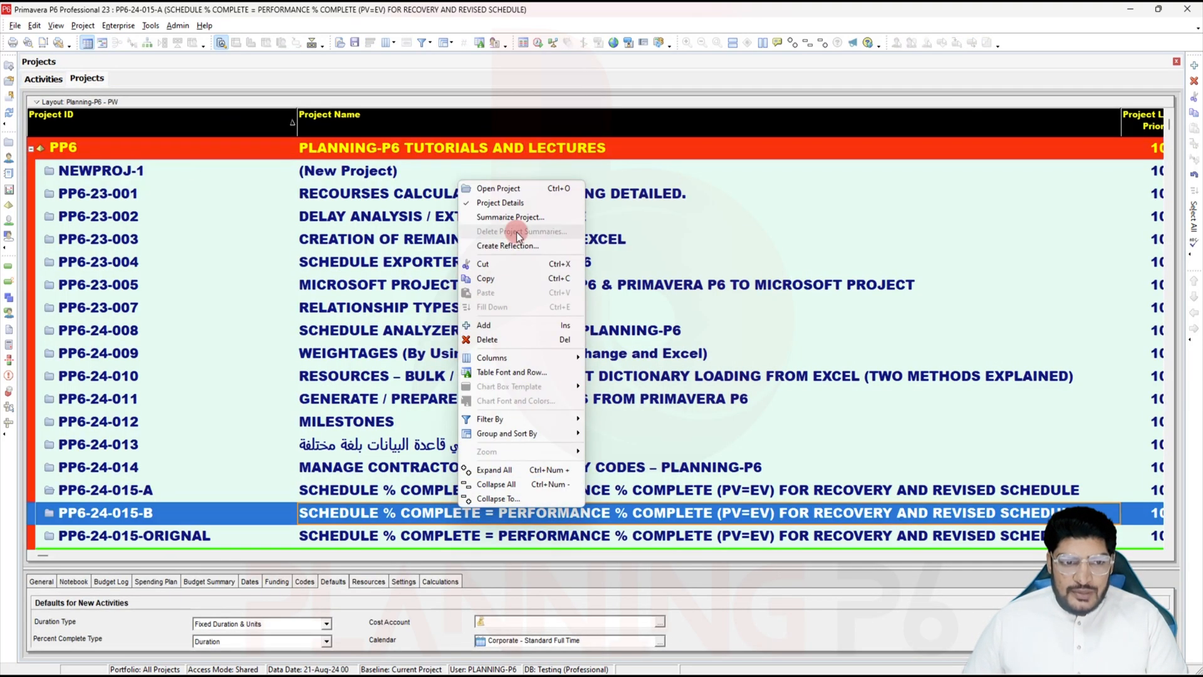
{"action": "left_click", "coordinate": [516, 188]}
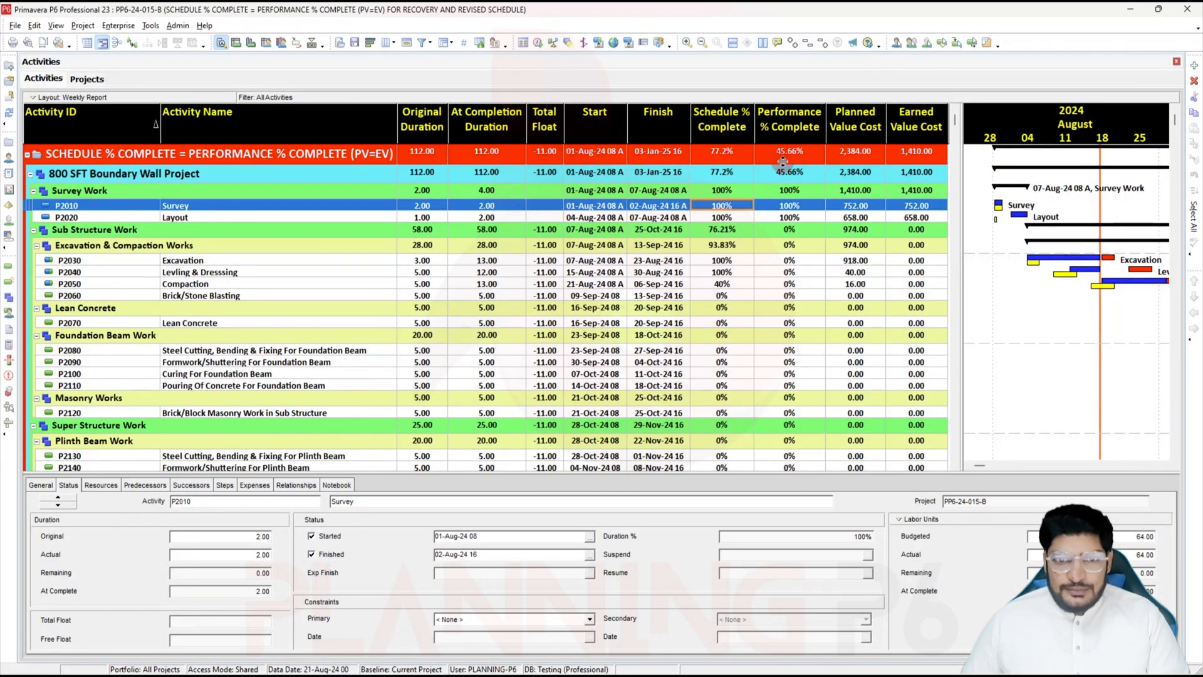
Filter the activities of project PP6-24-015-B to show only those In Progress
{"action": "right_click", "coordinate": [671, 267]}
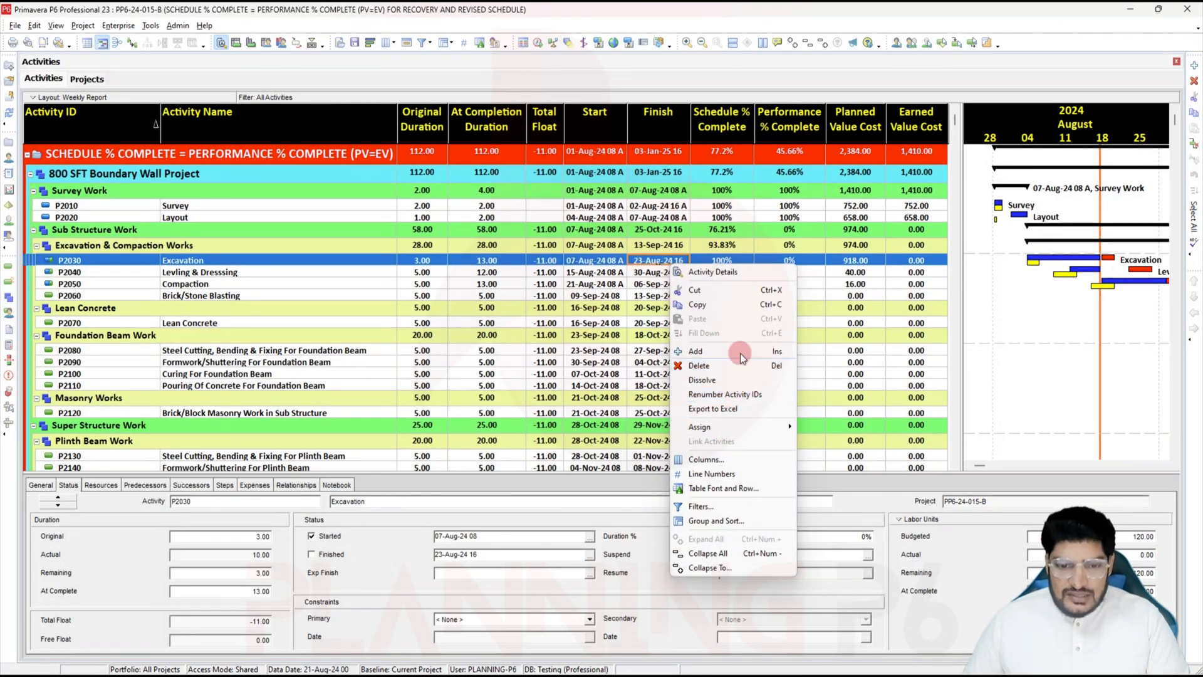
{"action": "left_click", "coordinate": [735, 510]}
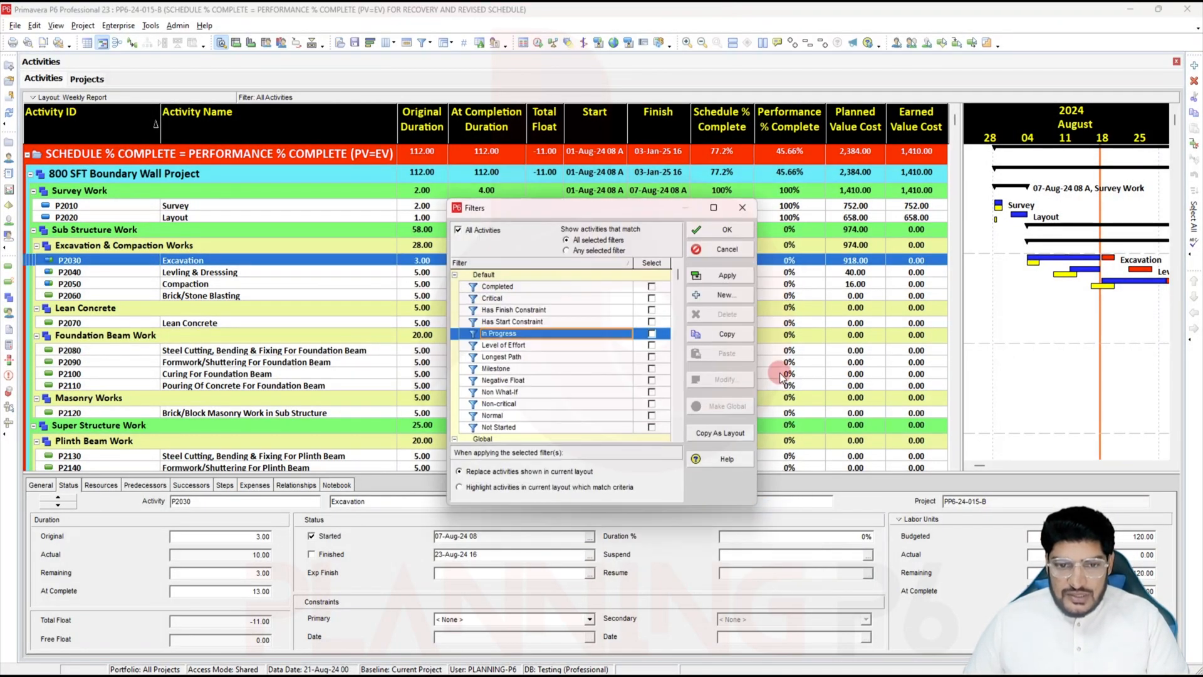
{"action": "left_click", "coordinate": [652, 334]}
{"action": "left_click", "coordinate": [717, 278]}
{"action": "left_click", "coordinate": [716, 231]}
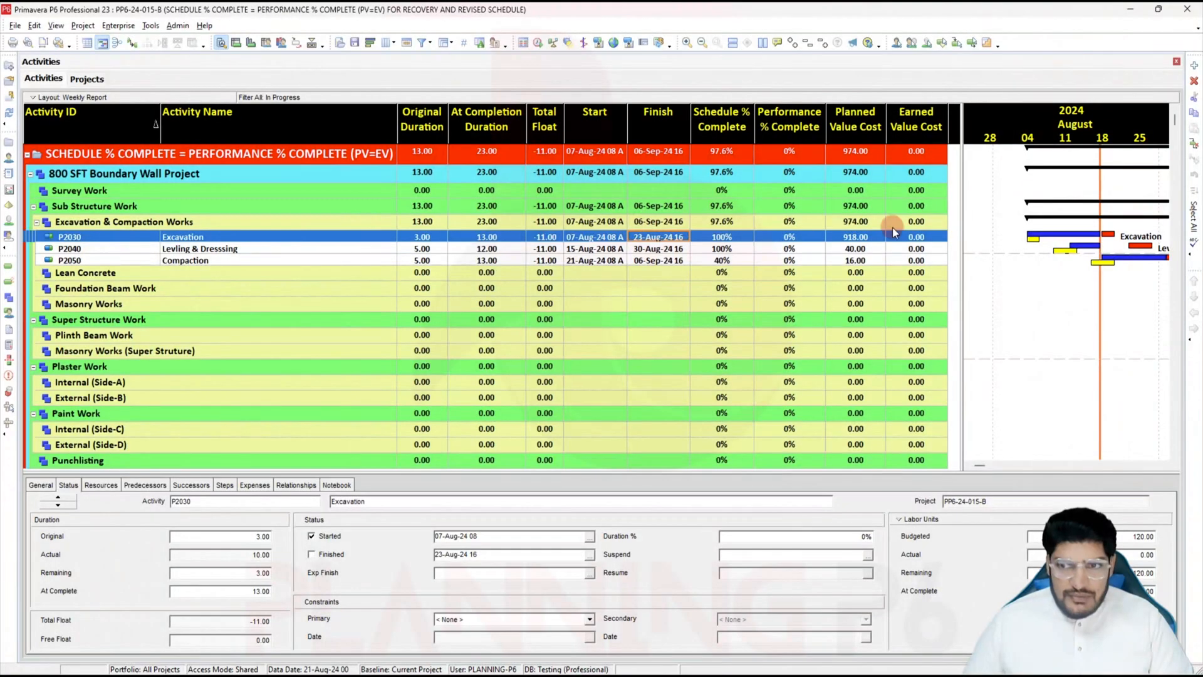
Add a new activity under Excavation & Compaction Works and set its Activity ID to P2035
{"action": "left_click", "coordinate": [1194, 65]}
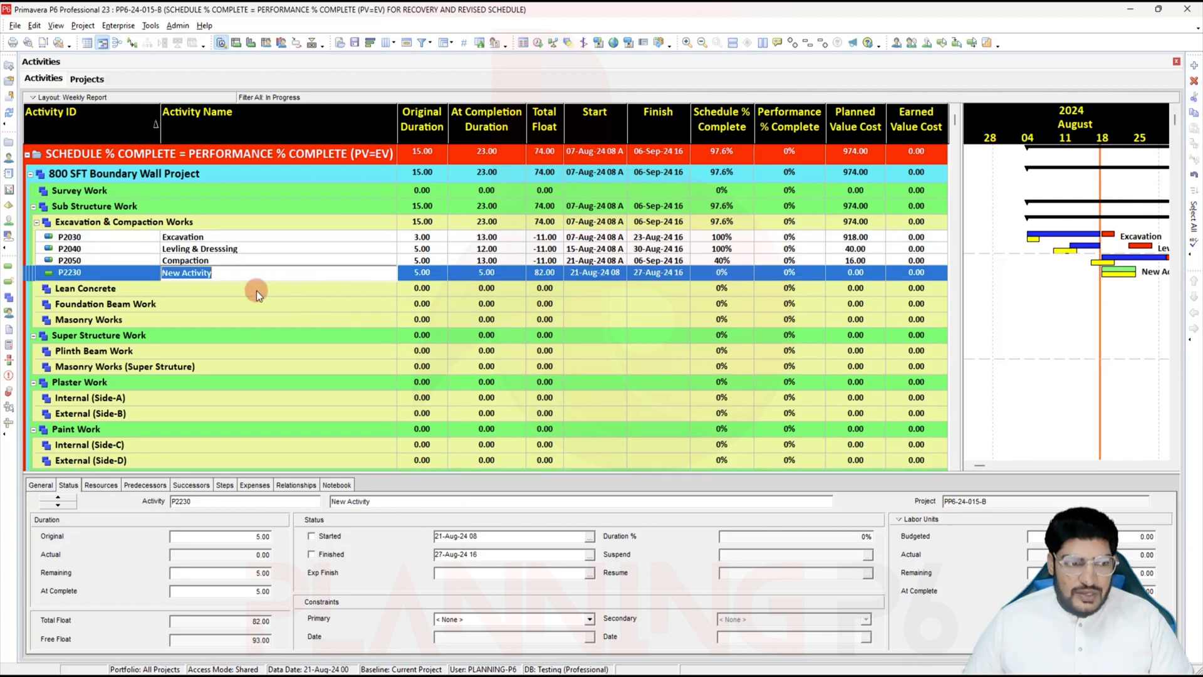
{"action": "left_click", "coordinate": [90, 272]}
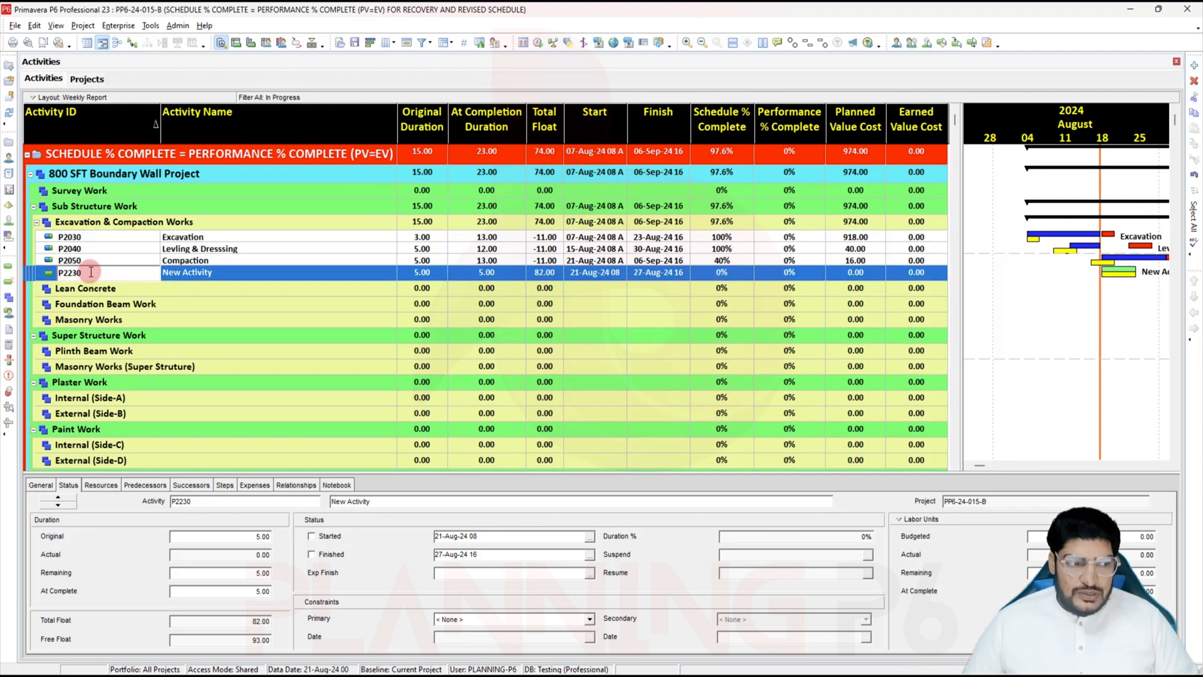
{"action": "key", "text": "BackSpace"}
{"action": "key", "text": "BackSpace"}
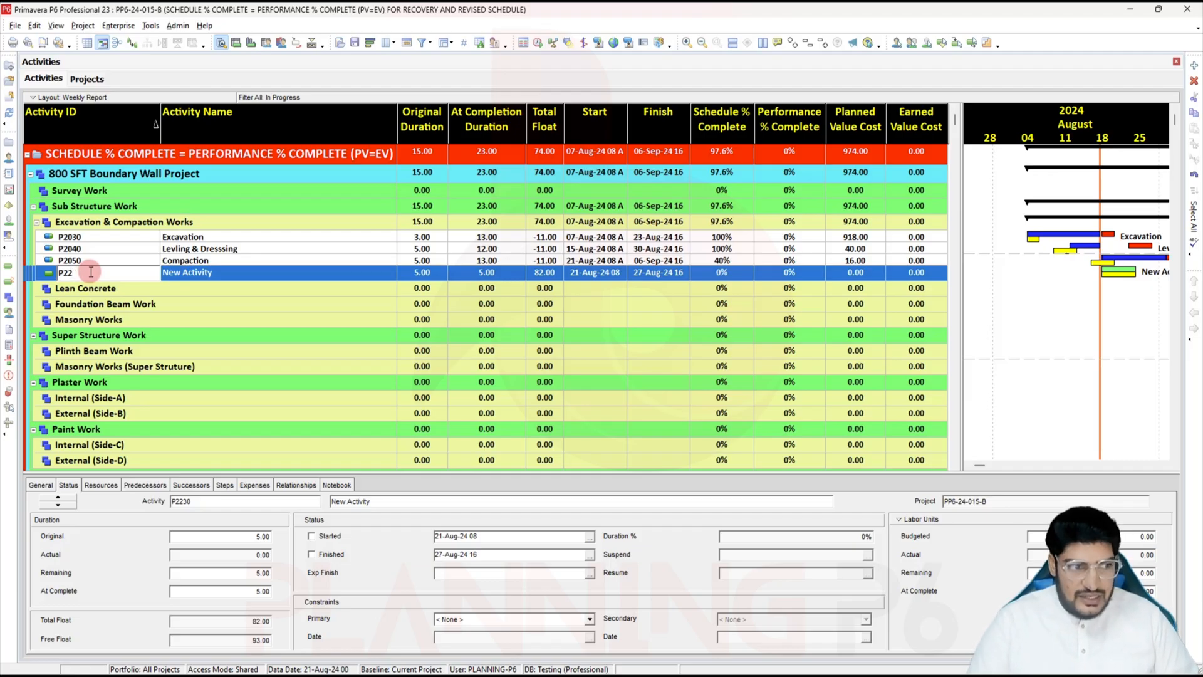
{"action": "key", "text": "BackSpace"}
{"action": "type", "text": "0"}
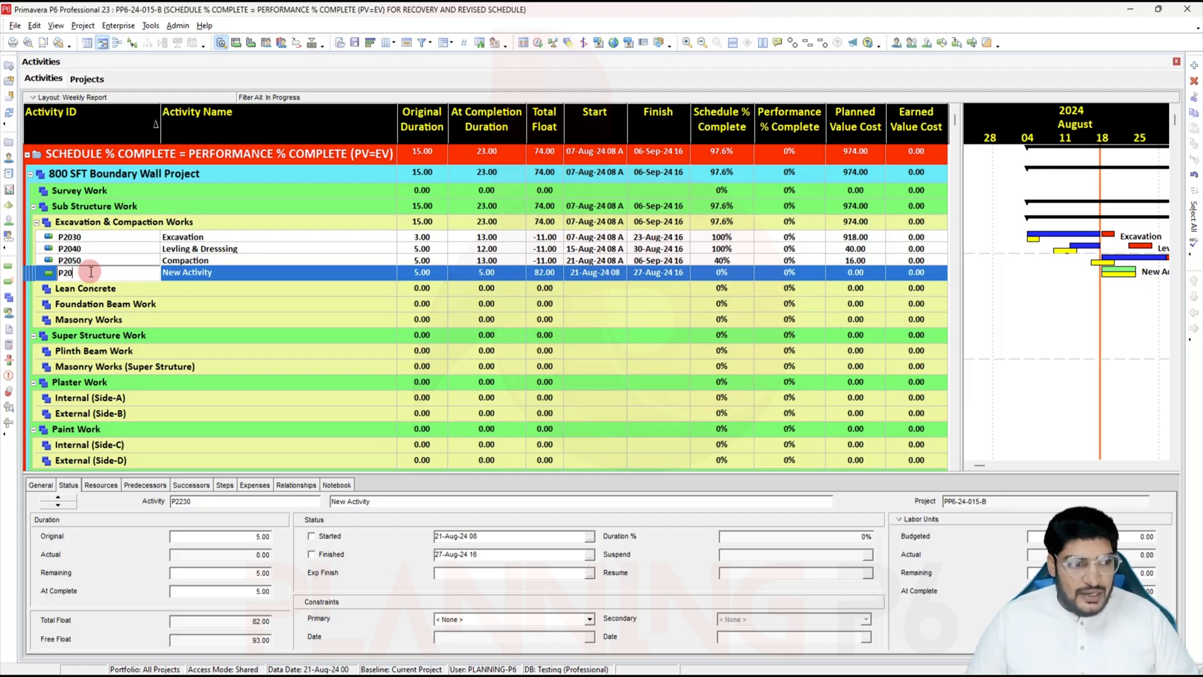
{"action": "type", "text": "35"}
{"action": "key", "text": "Return"}
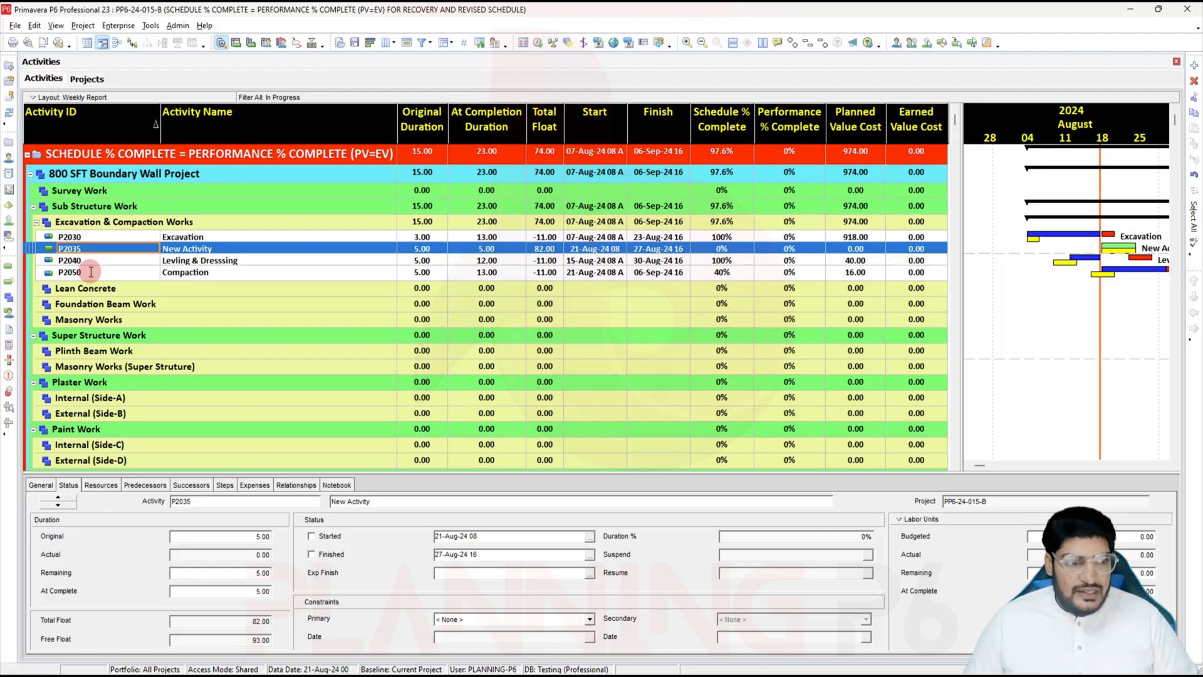
Rename activity P2030 to Excavation-A
{"action": "left_click", "coordinate": [225, 239]}
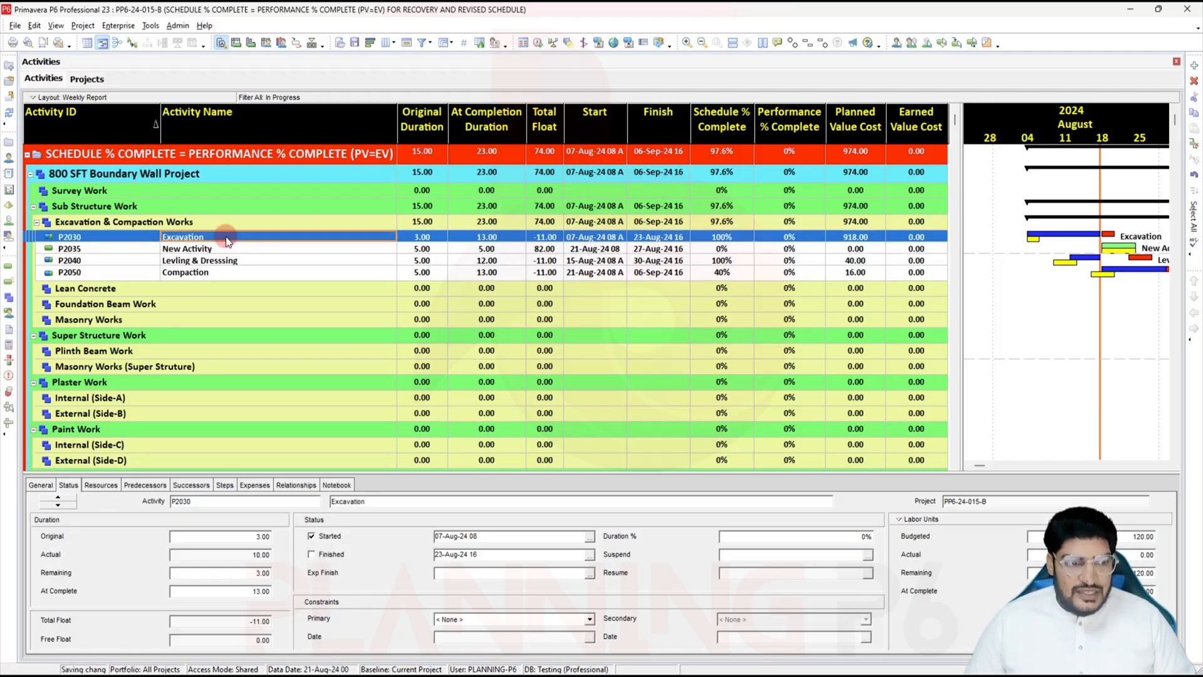
{"action": "left_click", "coordinate": [226, 239]}
{"action": "type", "text": "-A"}
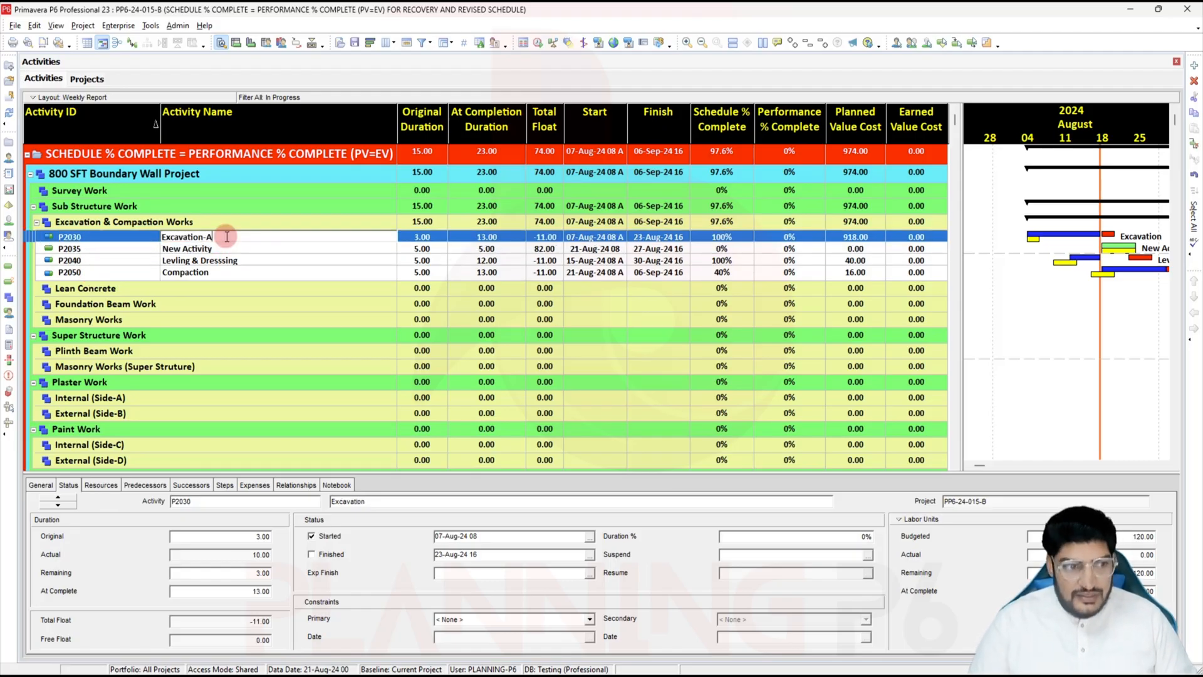
{"action": "key", "text": "Return"}
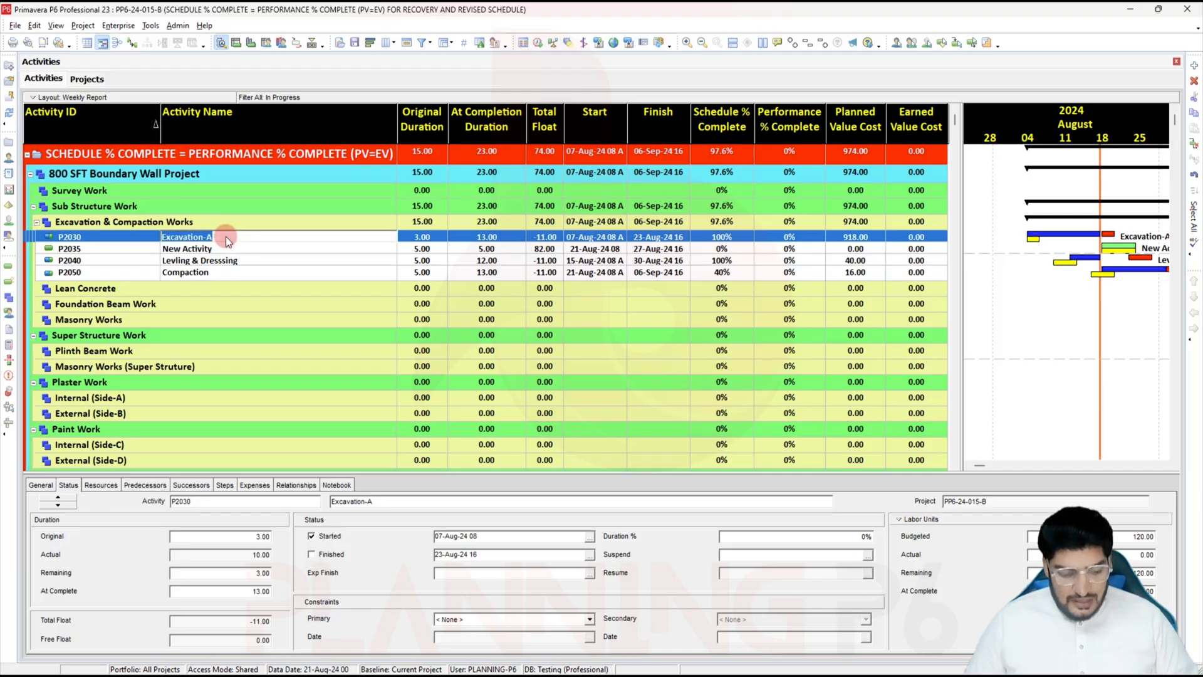
Enter Excavation-A as the name of the new activity P2035
{"action": "left_click", "coordinate": [227, 247]}
{"action": "type", "text": "Excavation-A"}
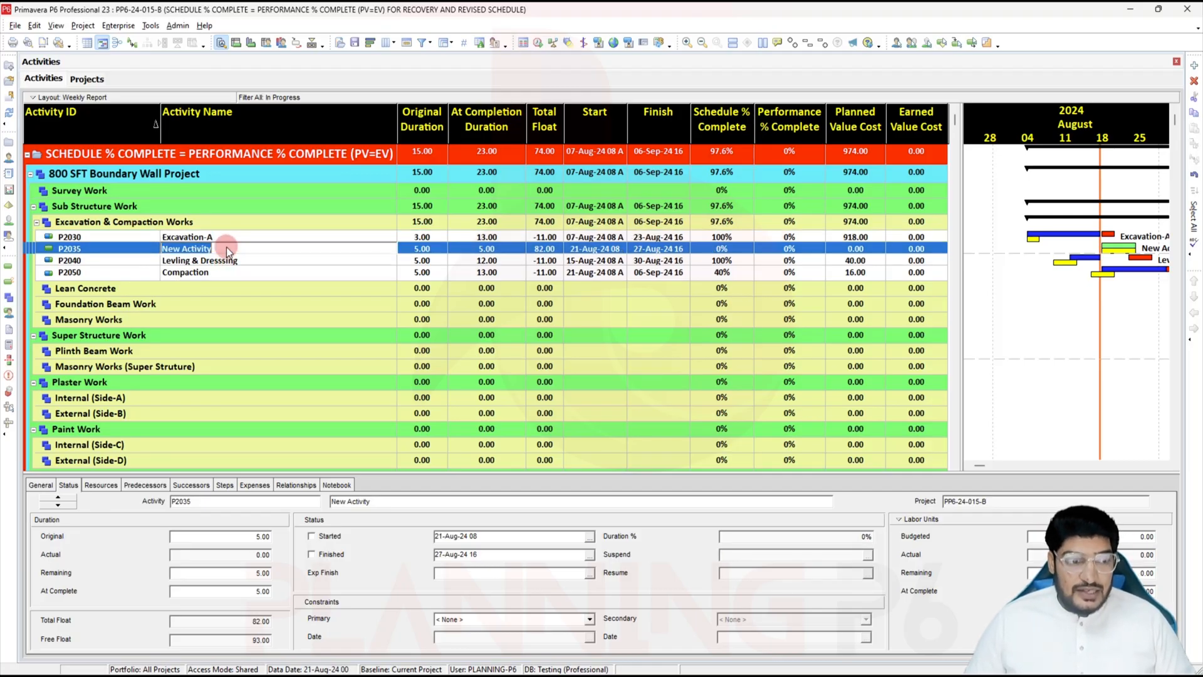
{"action": "key", "text": "Return"}
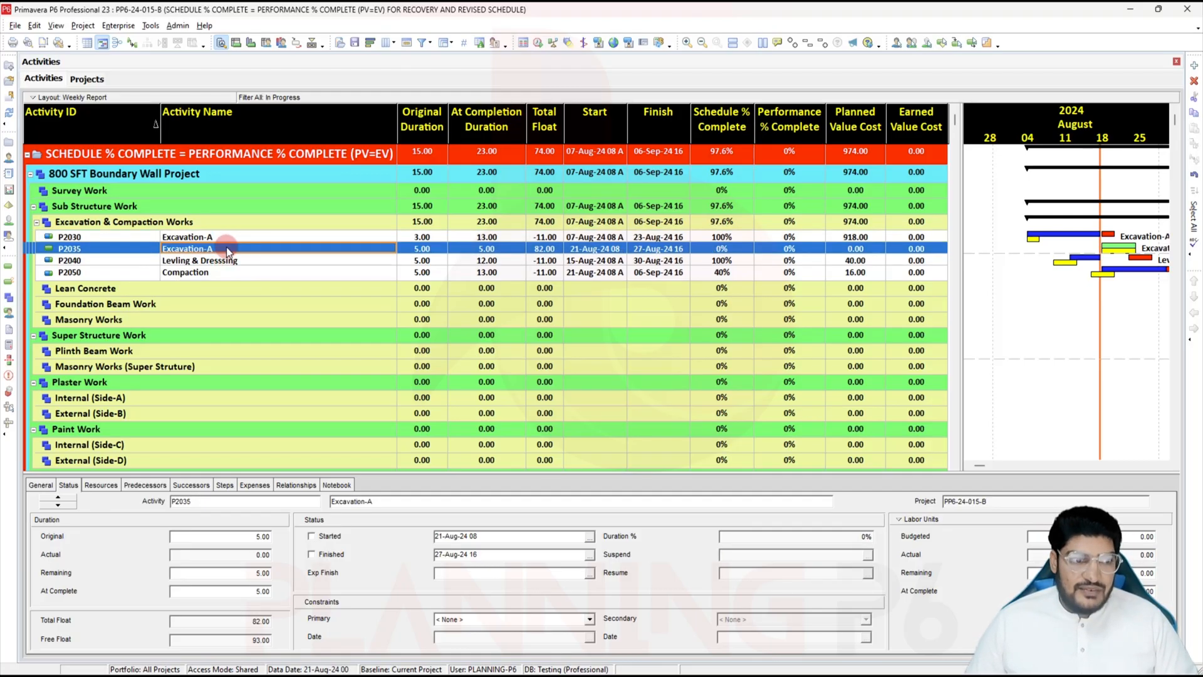
Mark activity P2030 Excavation-A as finished and set its finish date to 07-Aug-24 16:00
{"action": "left_click", "coordinate": [242, 238]}
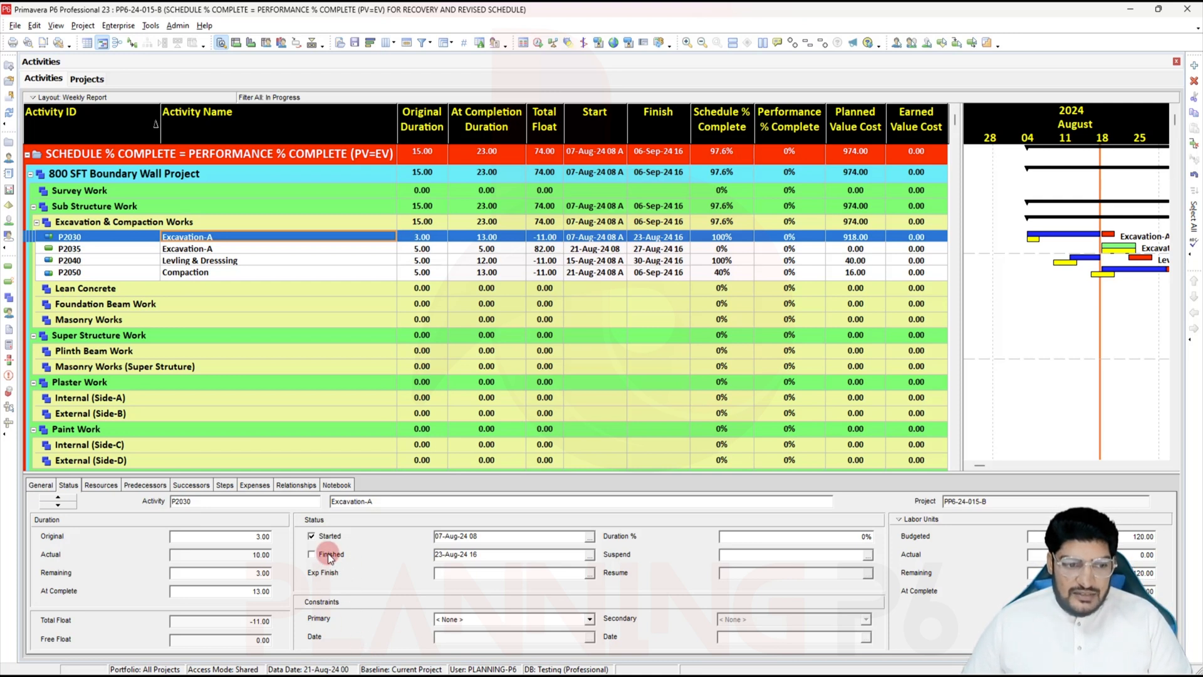
{"action": "left_click", "coordinate": [311, 554]}
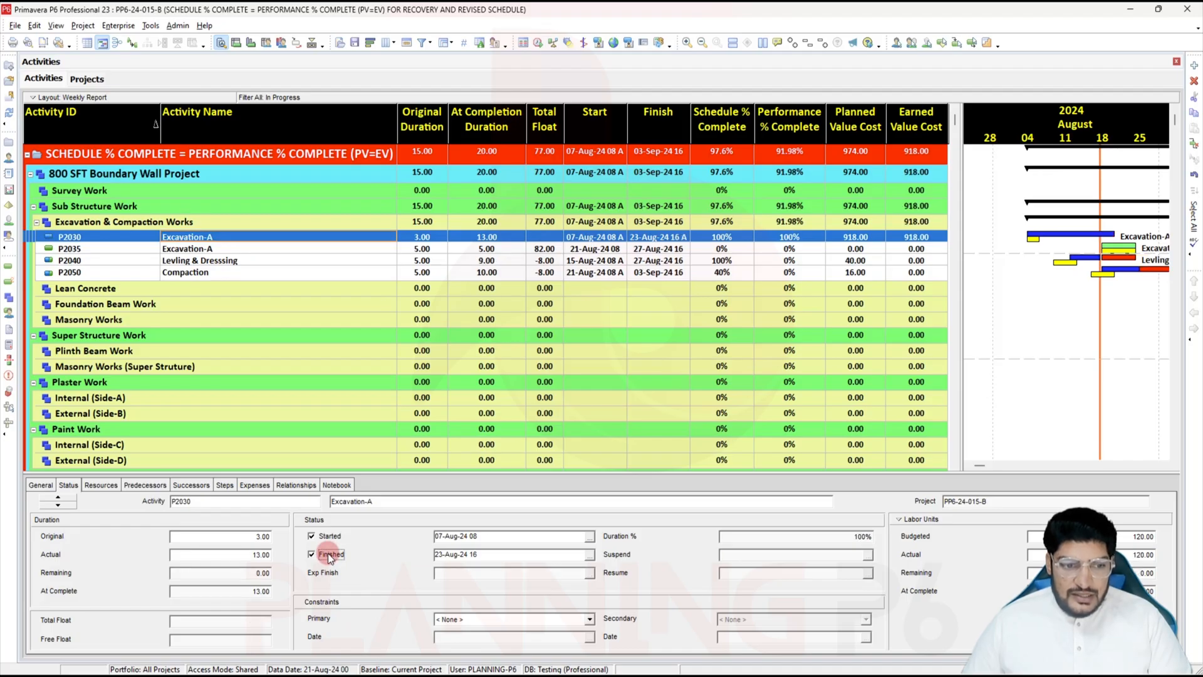
{"action": "left_click", "coordinate": [591, 555]}
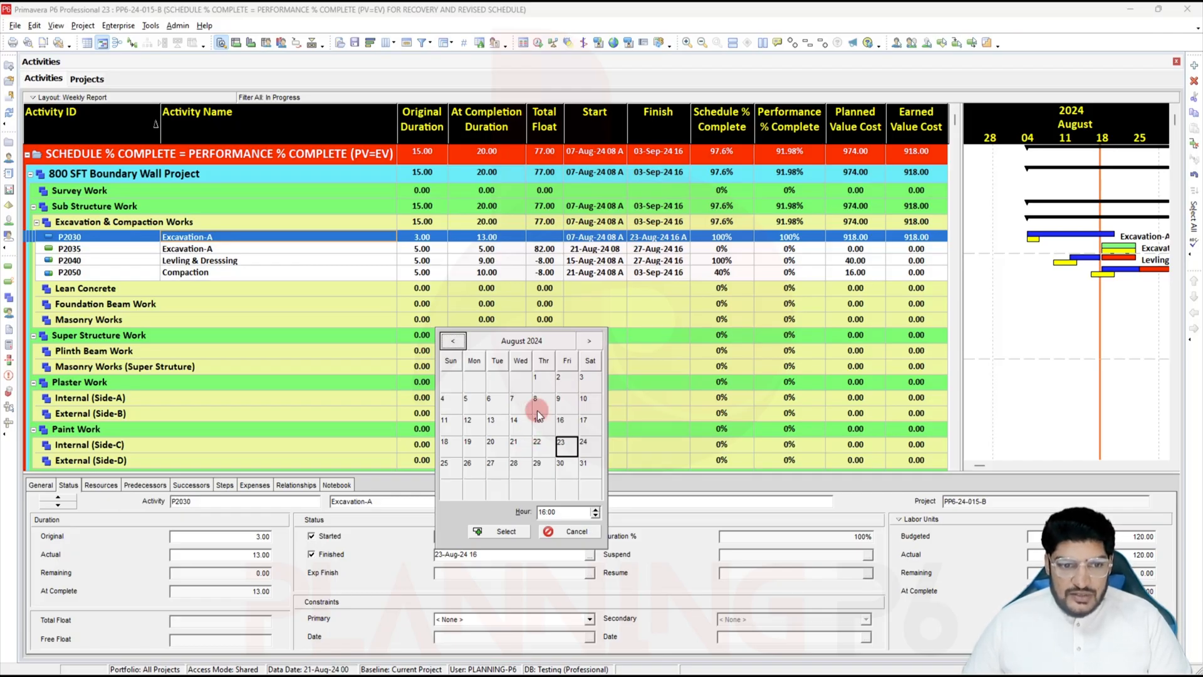
{"action": "left_click", "coordinate": [517, 403]}
{"action": "left_click", "coordinate": [513, 532]}
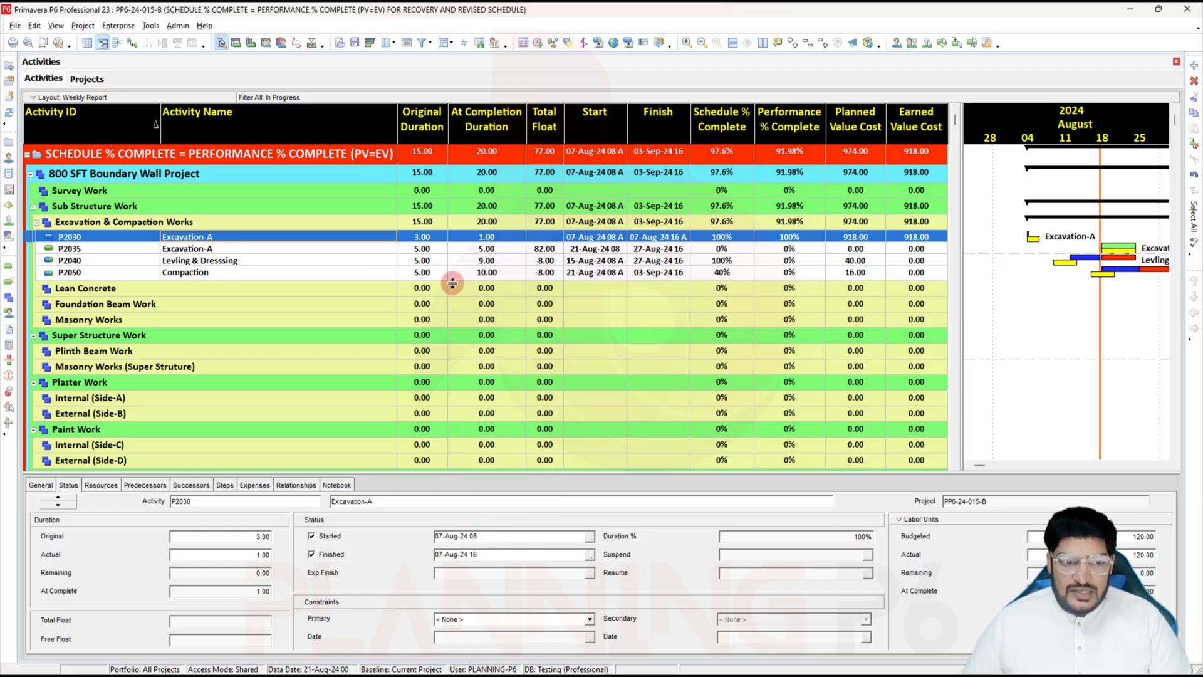
Set the Original Duration of activity P2030 Excavation-A to 1
{"action": "left_click", "coordinate": [427, 241]}
{"action": "left_click", "coordinate": [428, 242]}
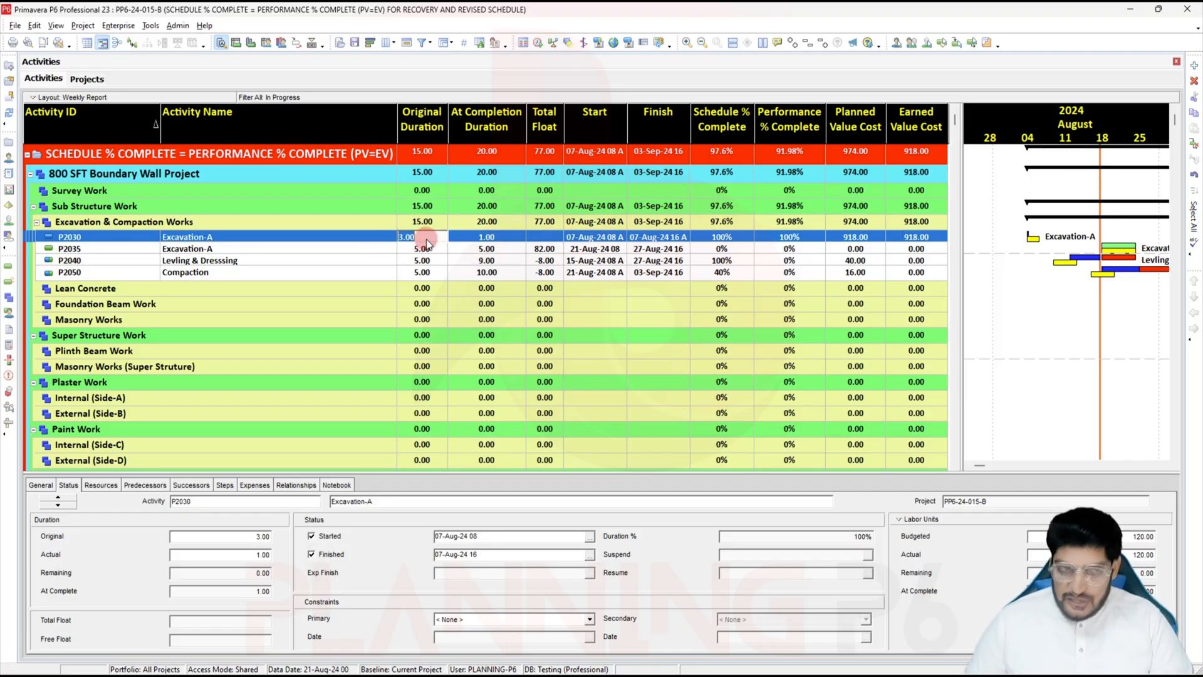
{"action": "type", "text": "2"}
{"action": "key", "text": "BackSpace"}
{"action": "type", "text": "1"}
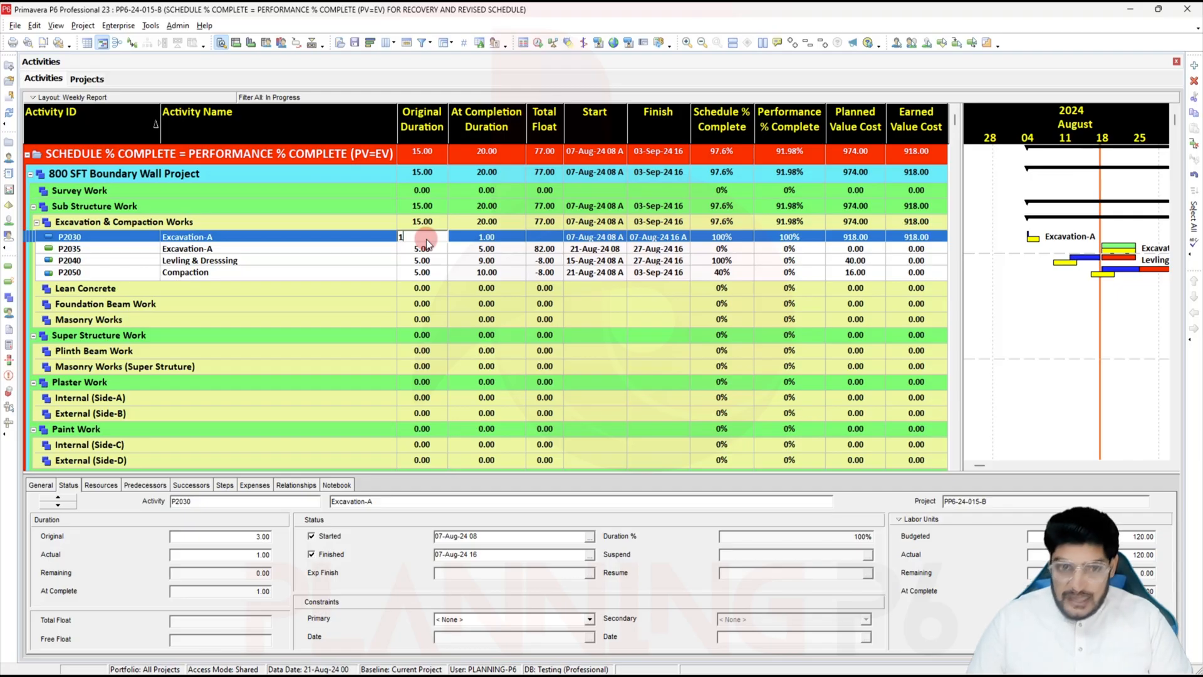
{"action": "key", "text": "Return"}
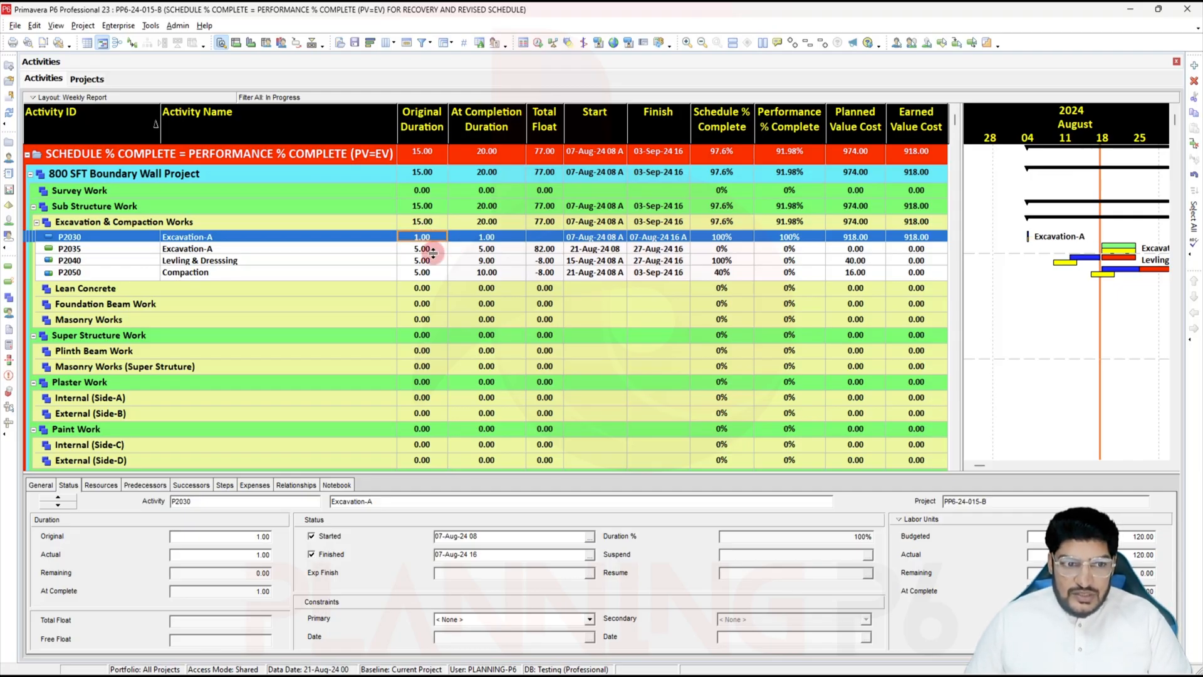
Leave the Original Duration of P2035 unedited and schedule the project with the data date 21-Aug-24 00
{"action": "left_click", "coordinate": [435, 248]}
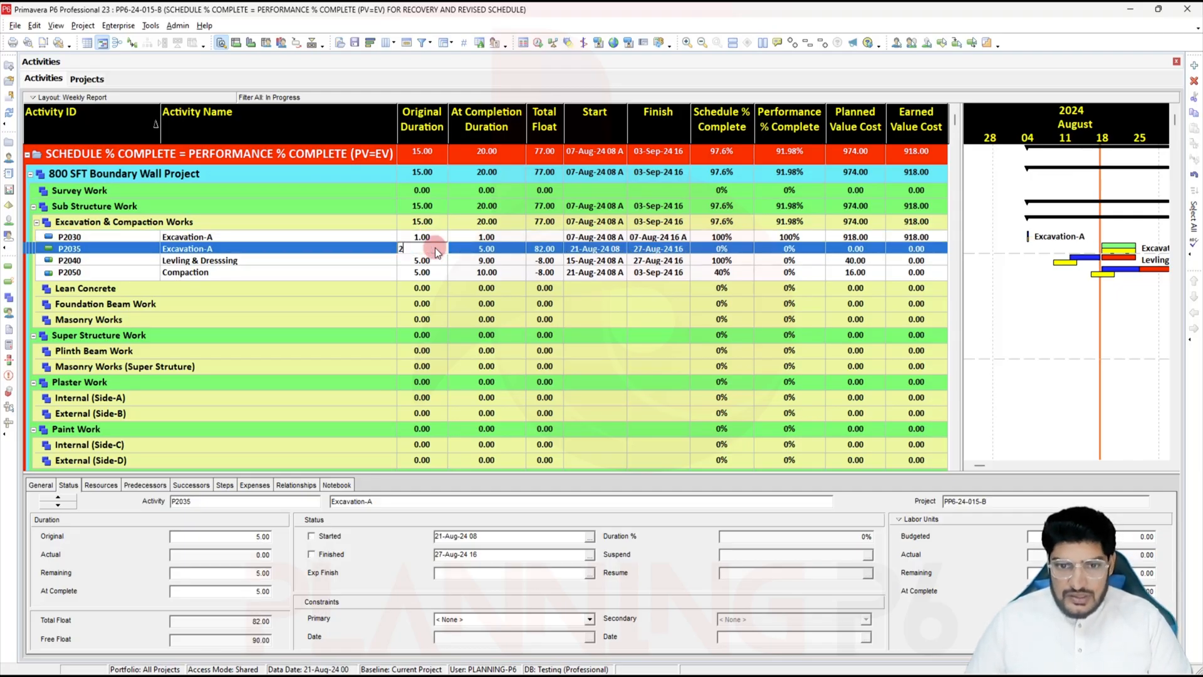
{"action": "key", "text": "Escape"}
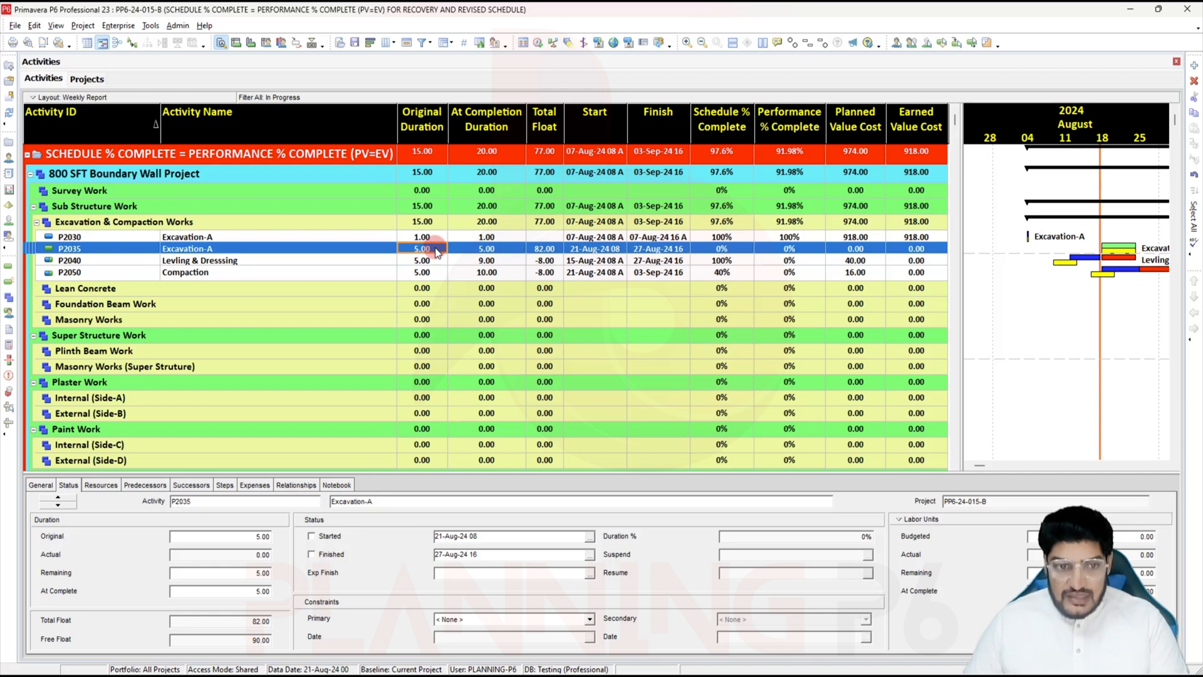
{"action": "key", "text": "F9"}
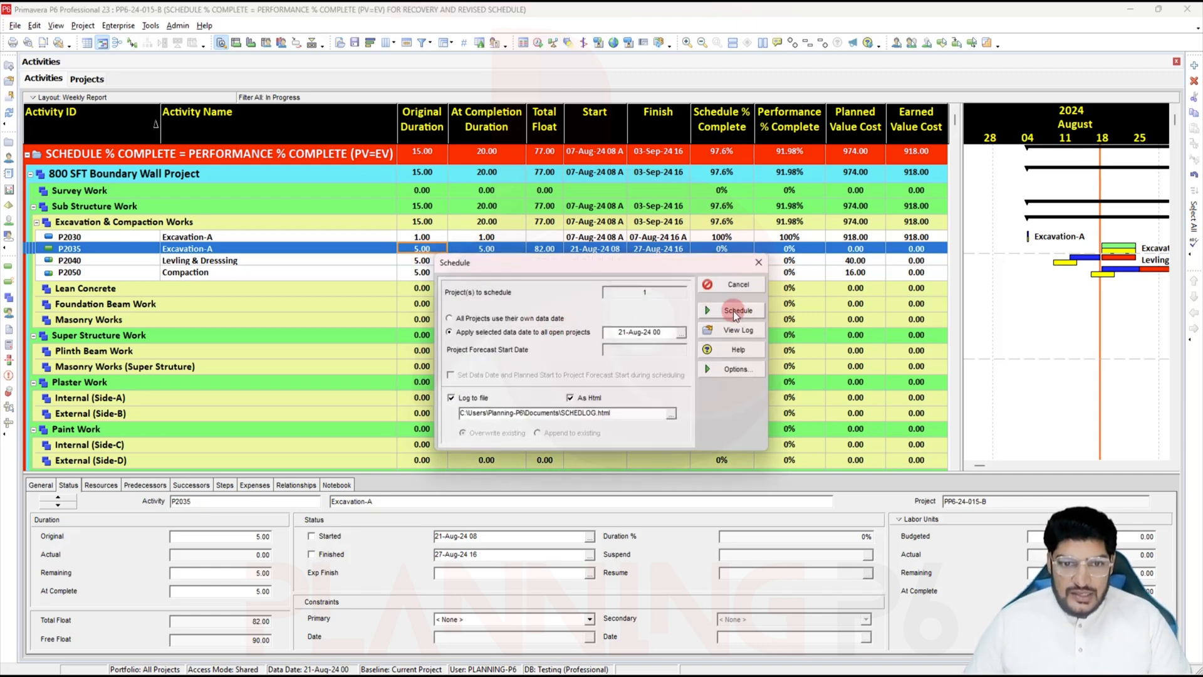
{"action": "left_click", "coordinate": [729, 310]}
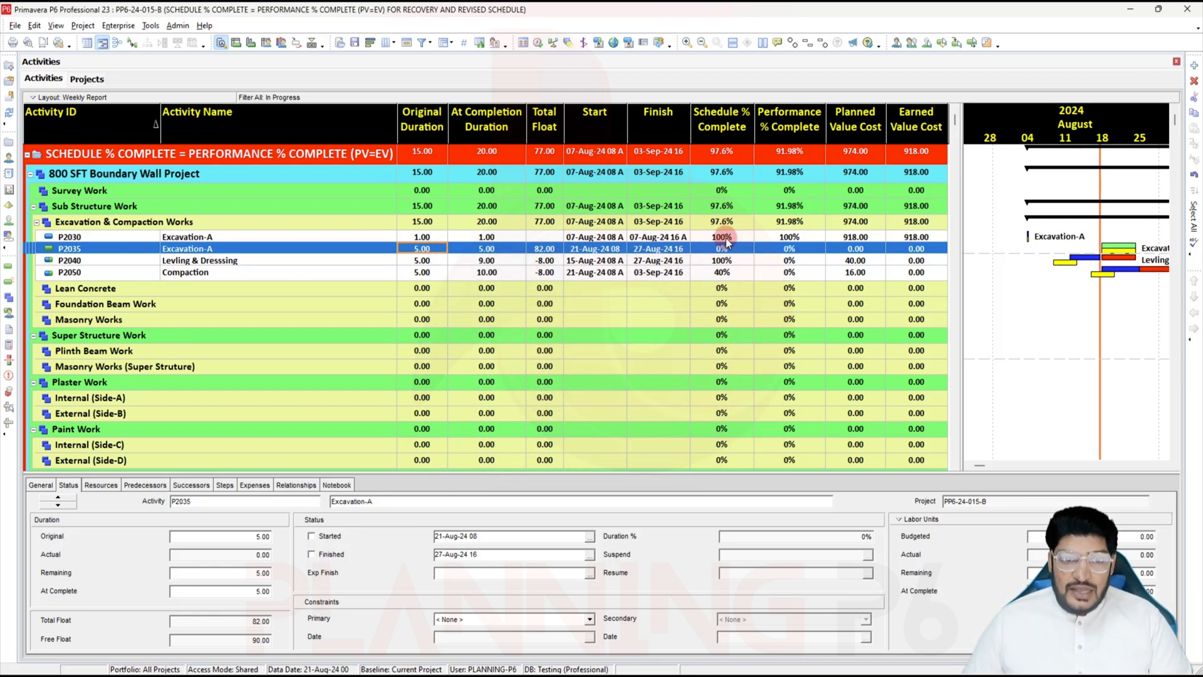
Add a new activity under Excavation & Compaction Works and set its Activity ID to P2045
{"action": "left_click", "coordinate": [369, 260]}
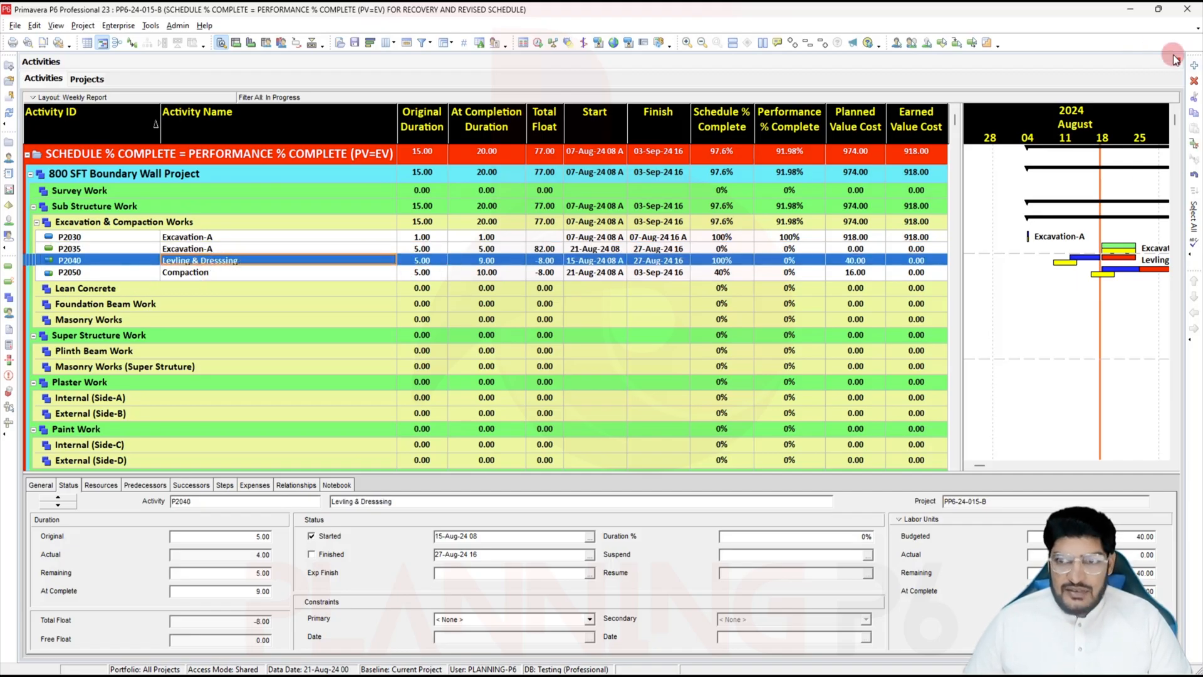
{"action": "left_click", "coordinate": [1195, 65]}
{"action": "left_click", "coordinate": [99, 290]}
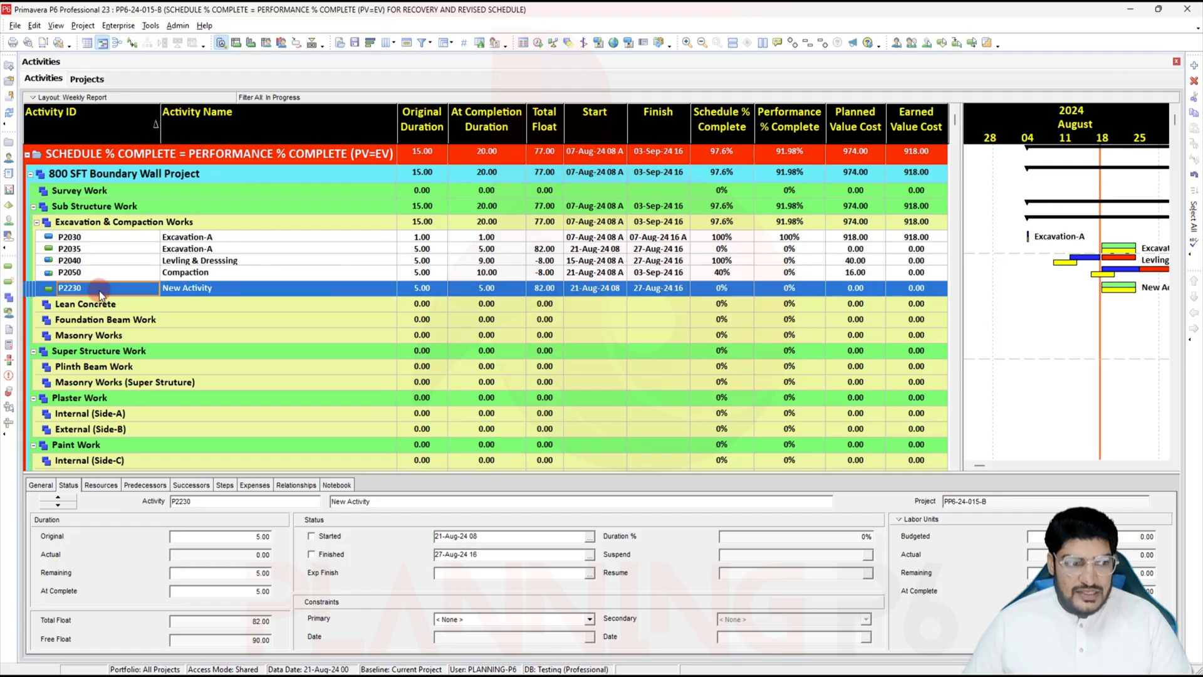
{"action": "left_click", "coordinate": [99, 291]}
{"action": "key", "text": "BackSpace"}
{"action": "key", "text": "BackSpace"}
{"action": "key", "text": "BackSpace"}
{"action": "key", "text": "BackSpace"}
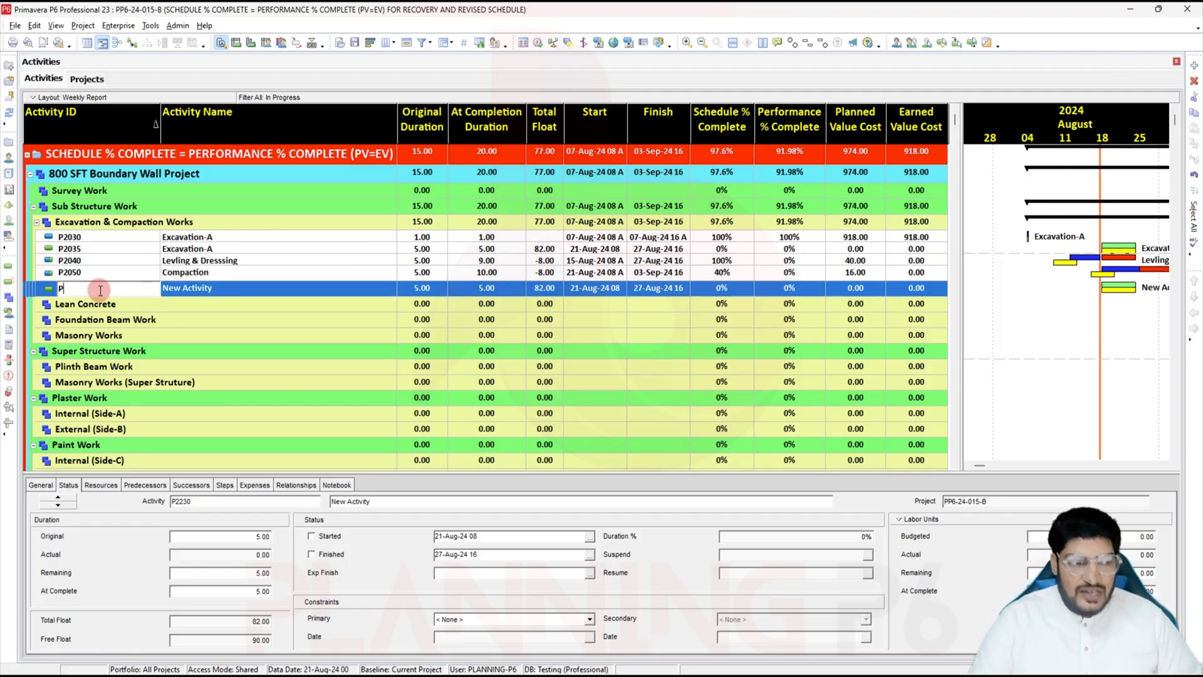
{"action": "type", "text": "2"}
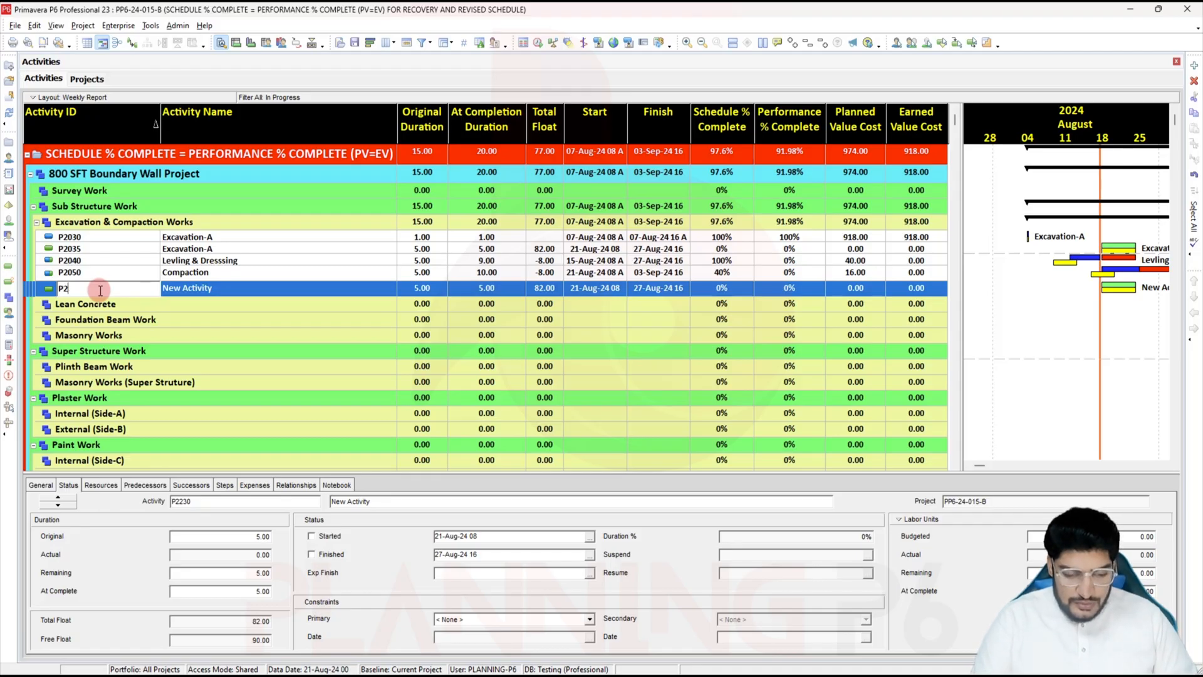
{"action": "type", "text": "045"}
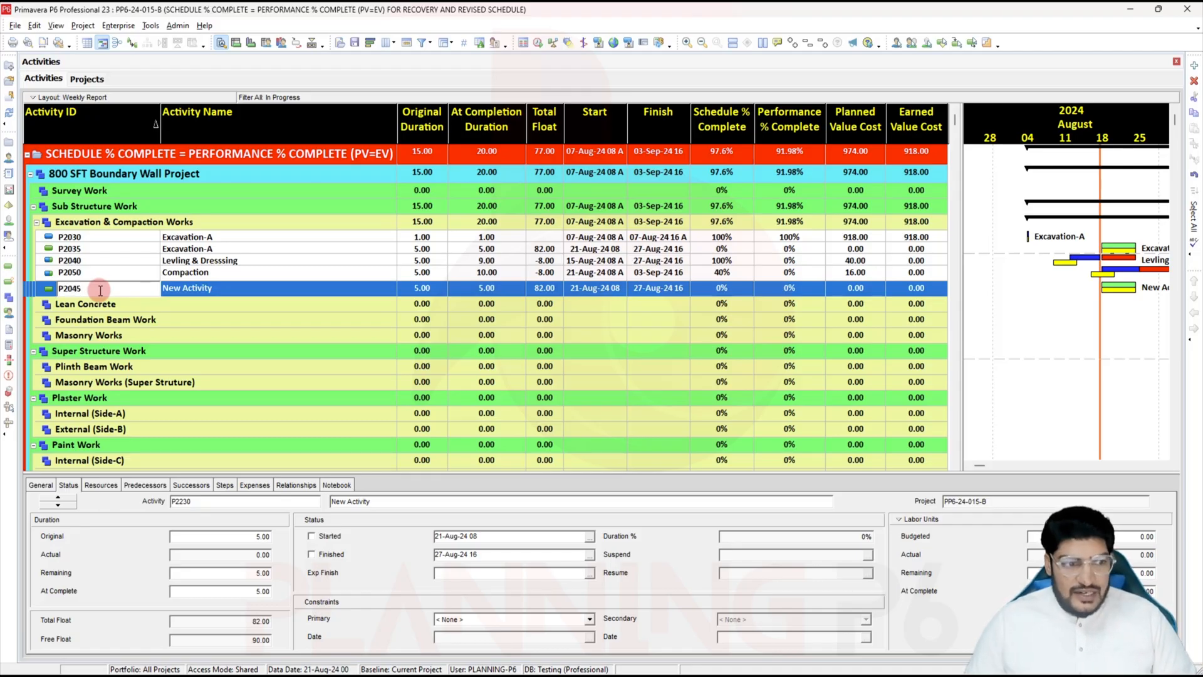
{"action": "key", "text": "Return"}
Rename activity P2035 to Excavation-B
{"action": "left_click", "coordinate": [252, 258]}
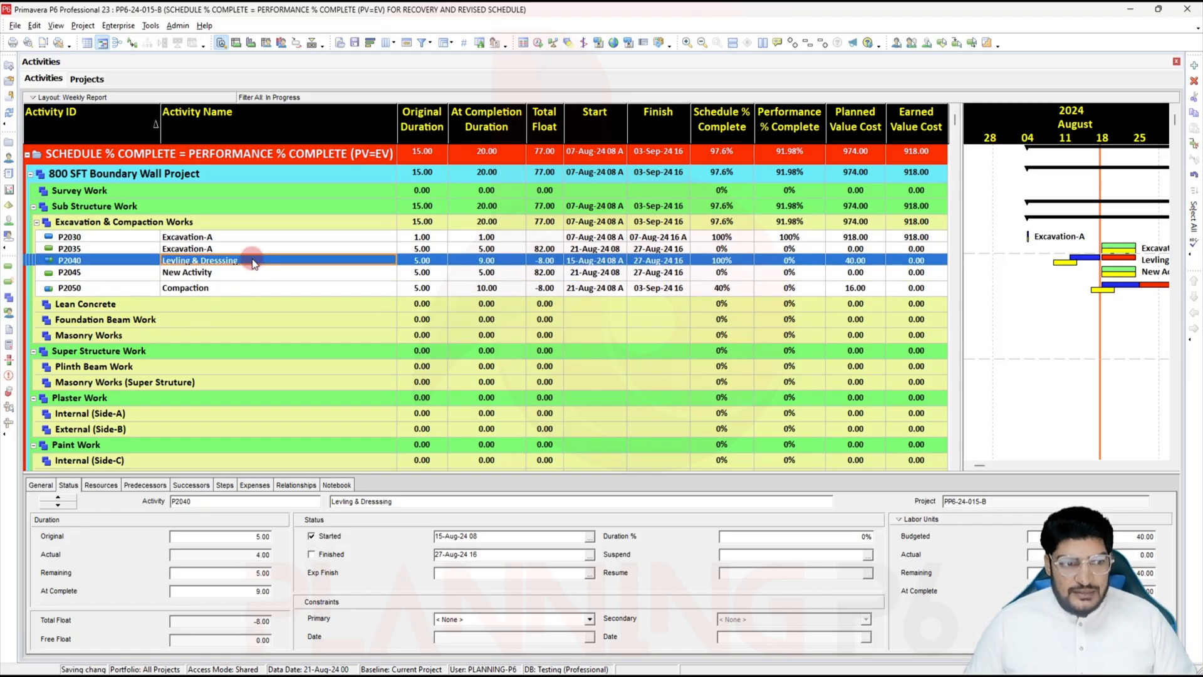
{"action": "left_click", "coordinate": [222, 250]}
{"action": "left_click", "coordinate": [222, 250]}
{"action": "left_click", "coordinate": [223, 250]}
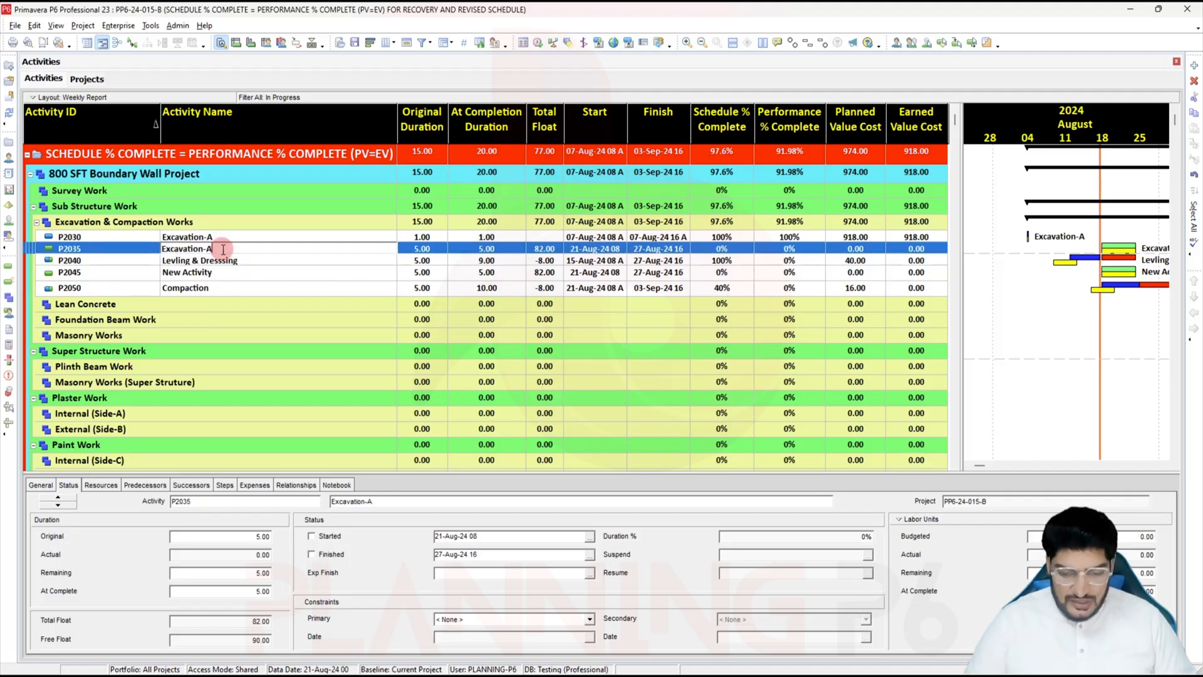
{"action": "key", "text": "BackSpace"}
{"action": "type", "text": "B"}
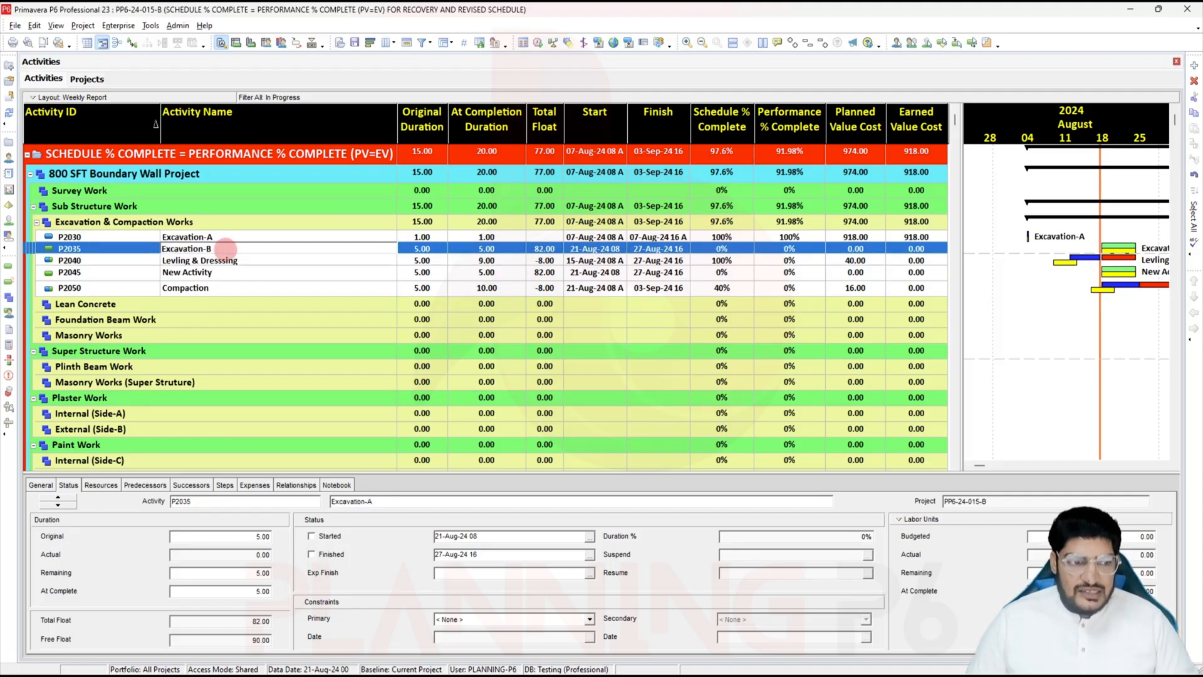
{"action": "key", "text": "Return"}
Rename activity P2040 to Levling & Dresssing - A
{"action": "double_click", "coordinate": [261, 262]}
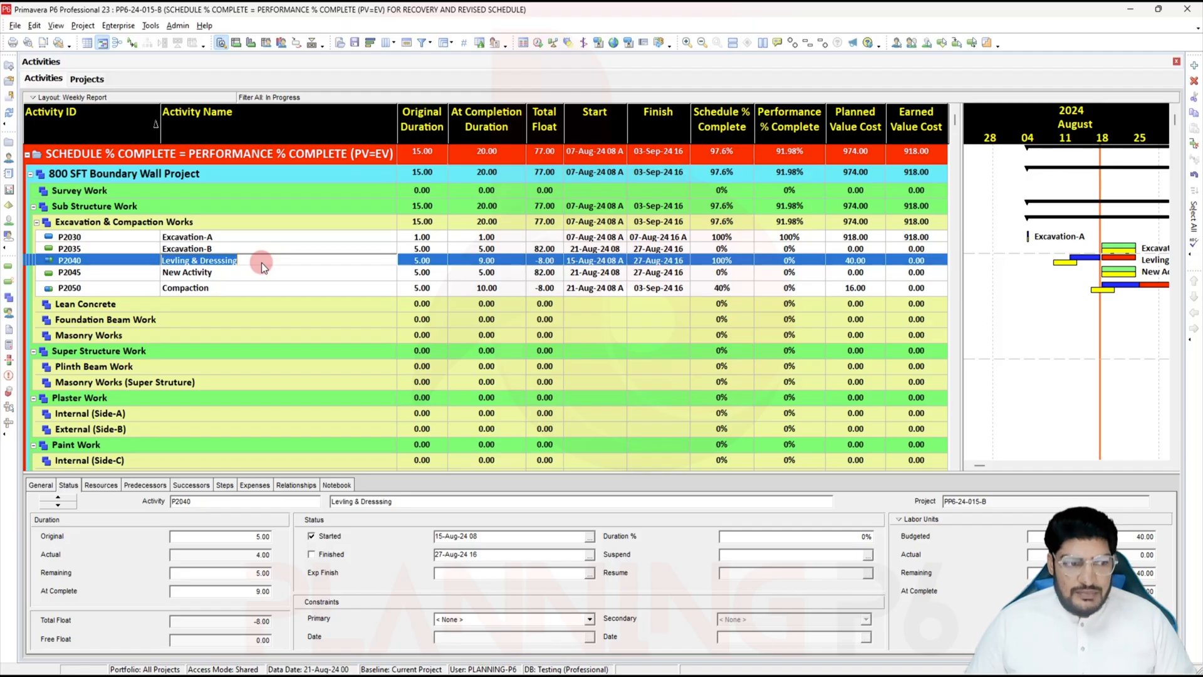
{"action": "left_click", "coordinate": [262, 262]}
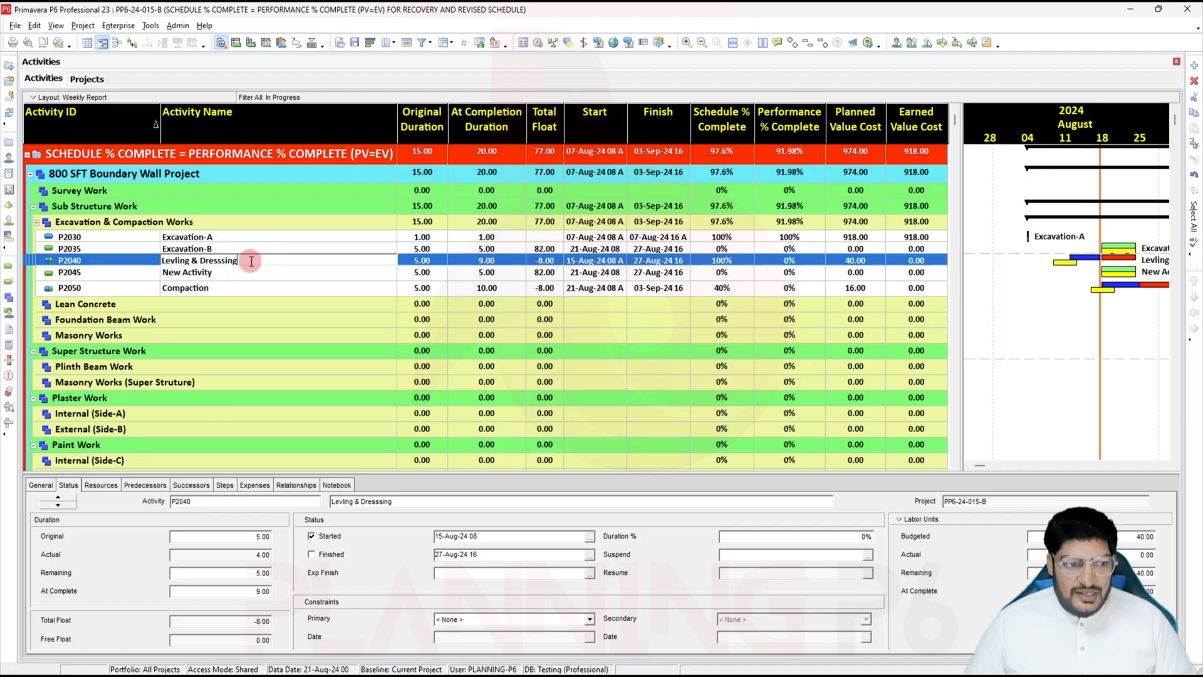
{"action": "type", "text": "- A"}
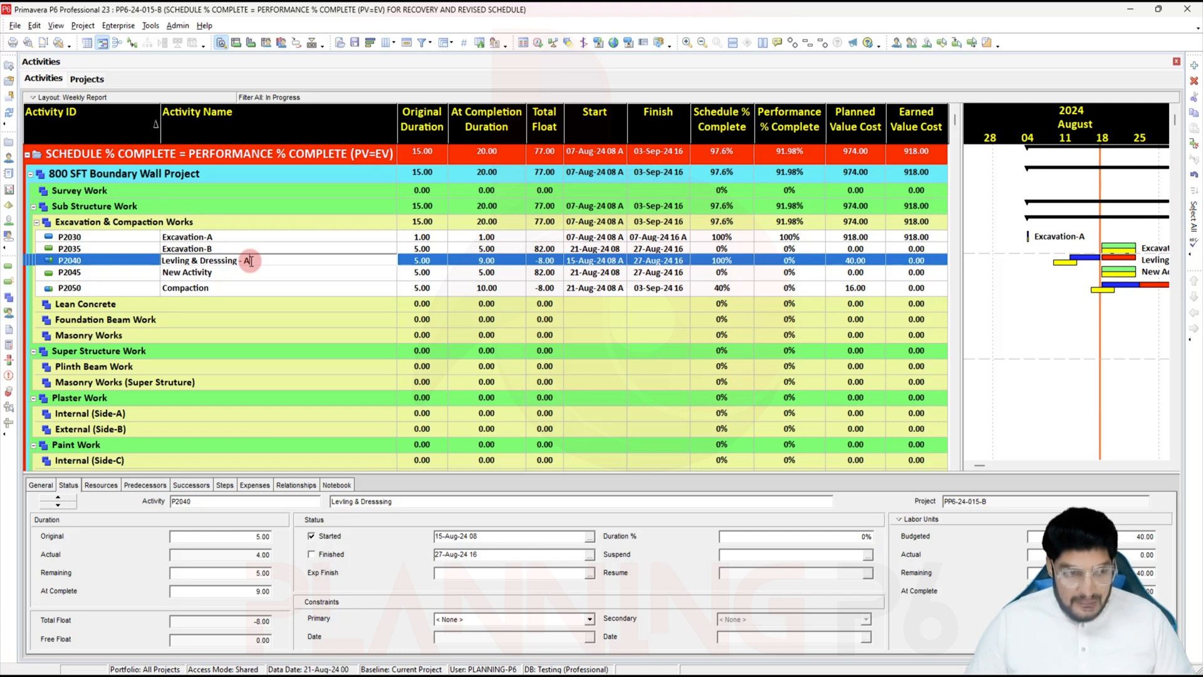
Copy the name of P2040 to the new activity P2045 and change it to Levling & Dresssing - B
{"action": "left_click_drag", "start_coordinate": [277, 265], "coordinate": [109, 257]}
{"action": "key", "text": "ctrl+c"}
{"action": "left_click", "coordinate": [188, 272]}
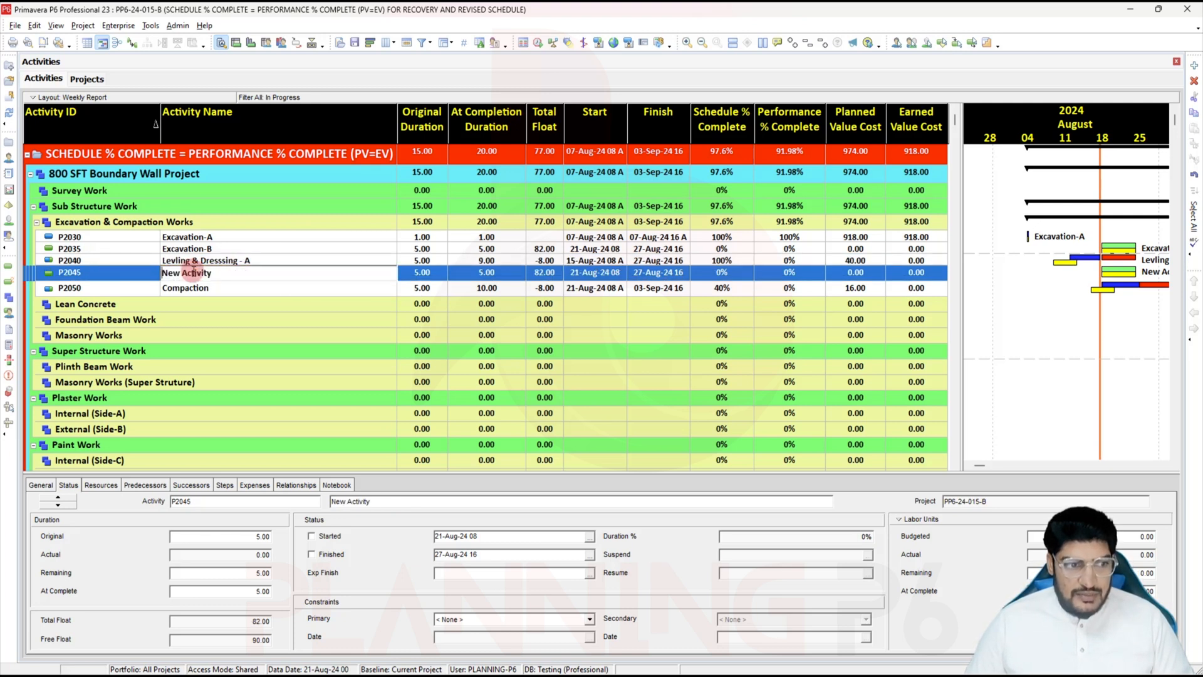
{"action": "left_click", "coordinate": [229, 273]}
{"action": "key", "text": "ctrl+v"}
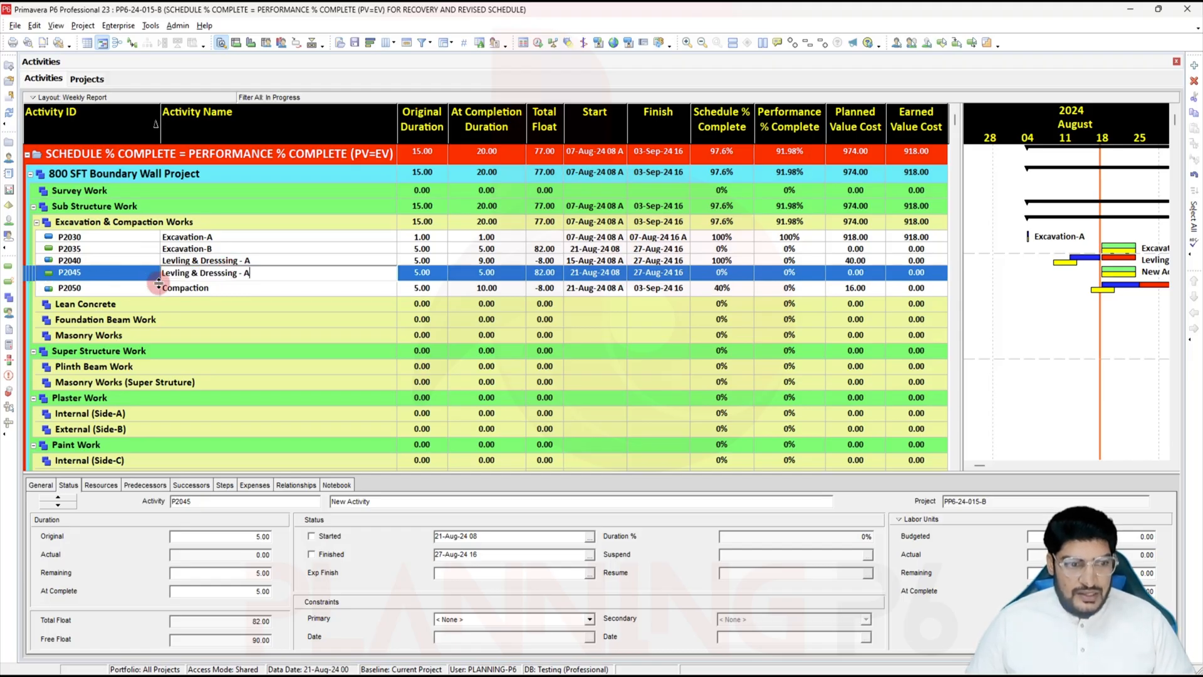
{"action": "key", "text": "BackSpace"}
{"action": "type", "text": "B"}
{"action": "key", "text": "Return"}
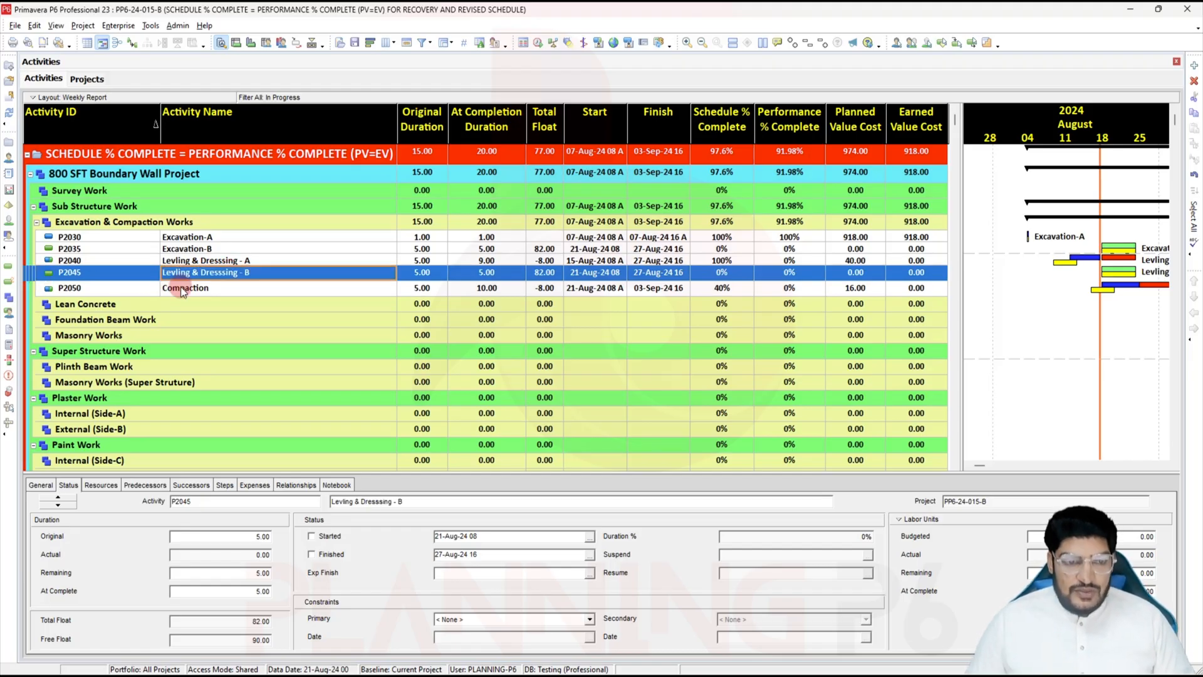
Mark activity P2040 Levling & Dresssing - A as finished and set its finish date to 16-Aug-24 16:00
{"action": "left_click", "coordinate": [426, 261]}
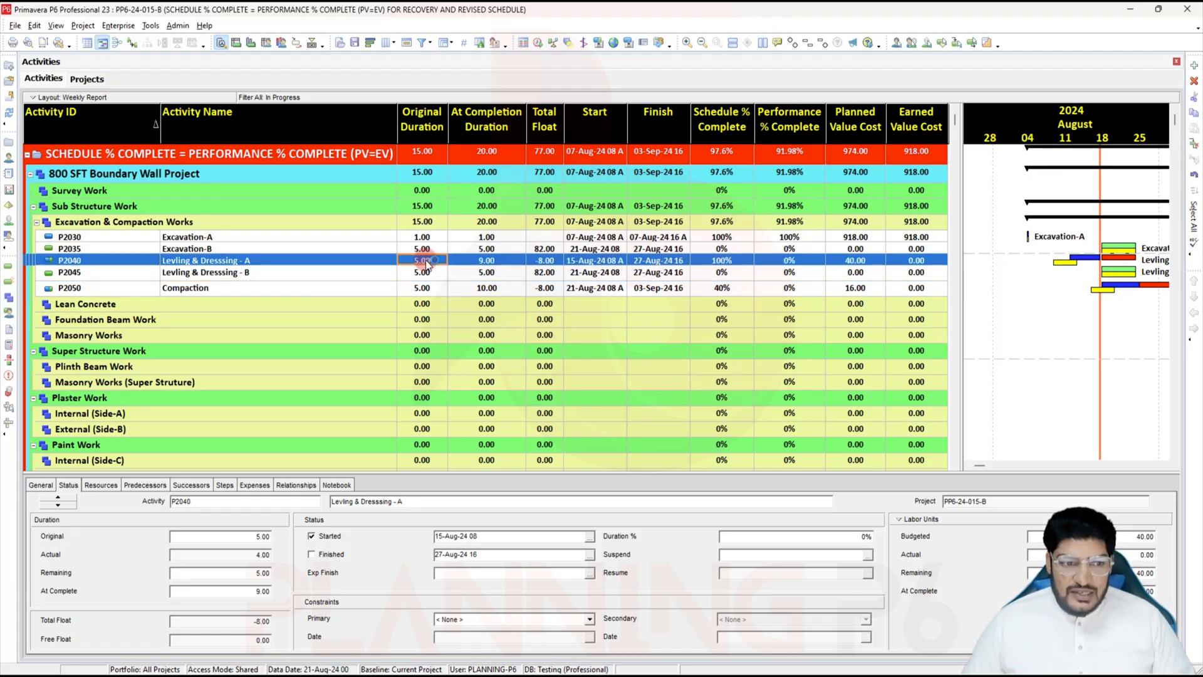
{"action": "left_click", "coordinate": [325, 556]}
{"action": "left_click", "coordinate": [591, 556]}
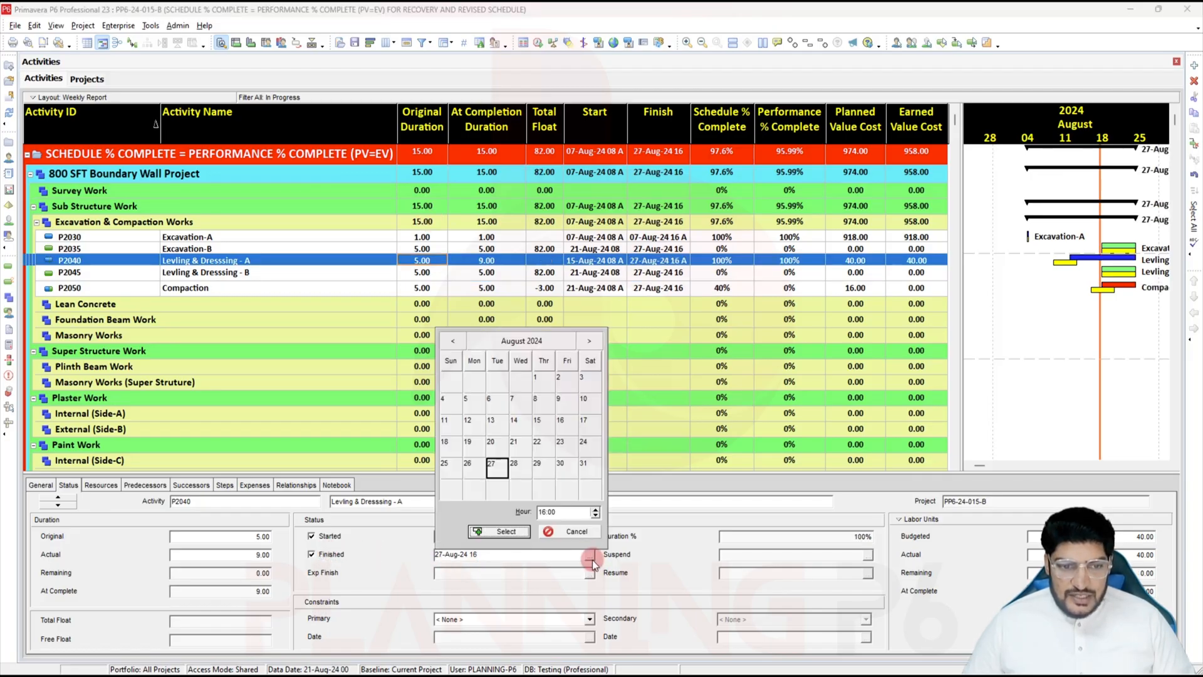
{"action": "left_click", "coordinate": [572, 424]}
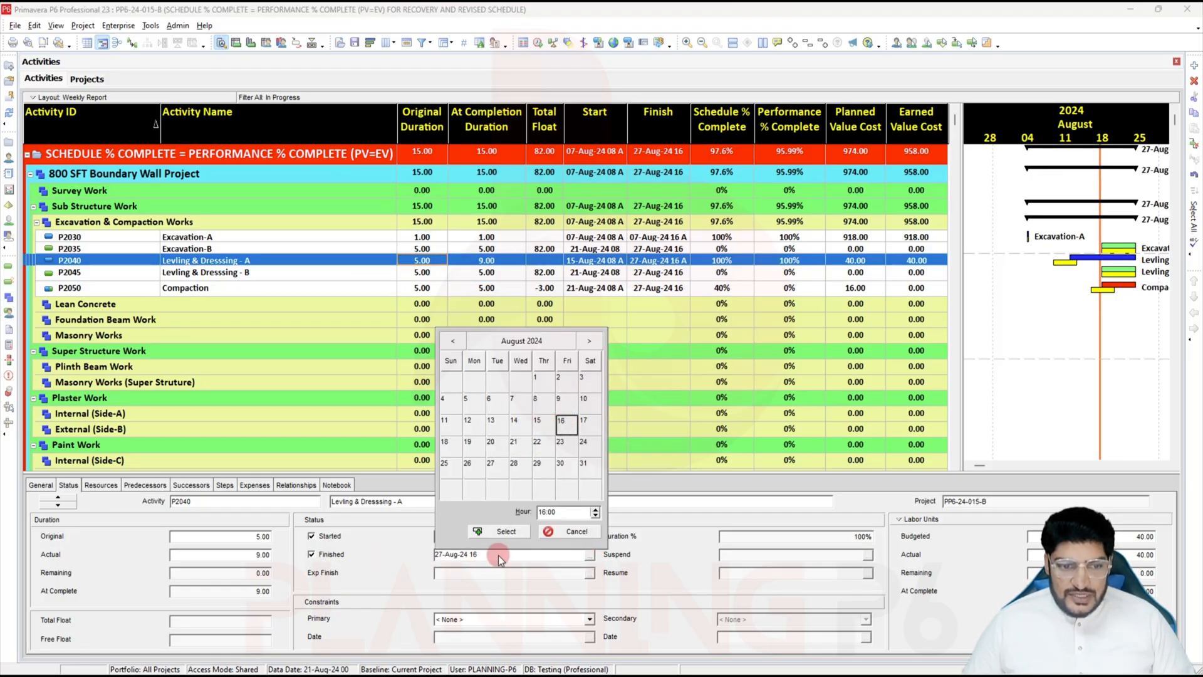
{"action": "left_click", "coordinate": [502, 532]}
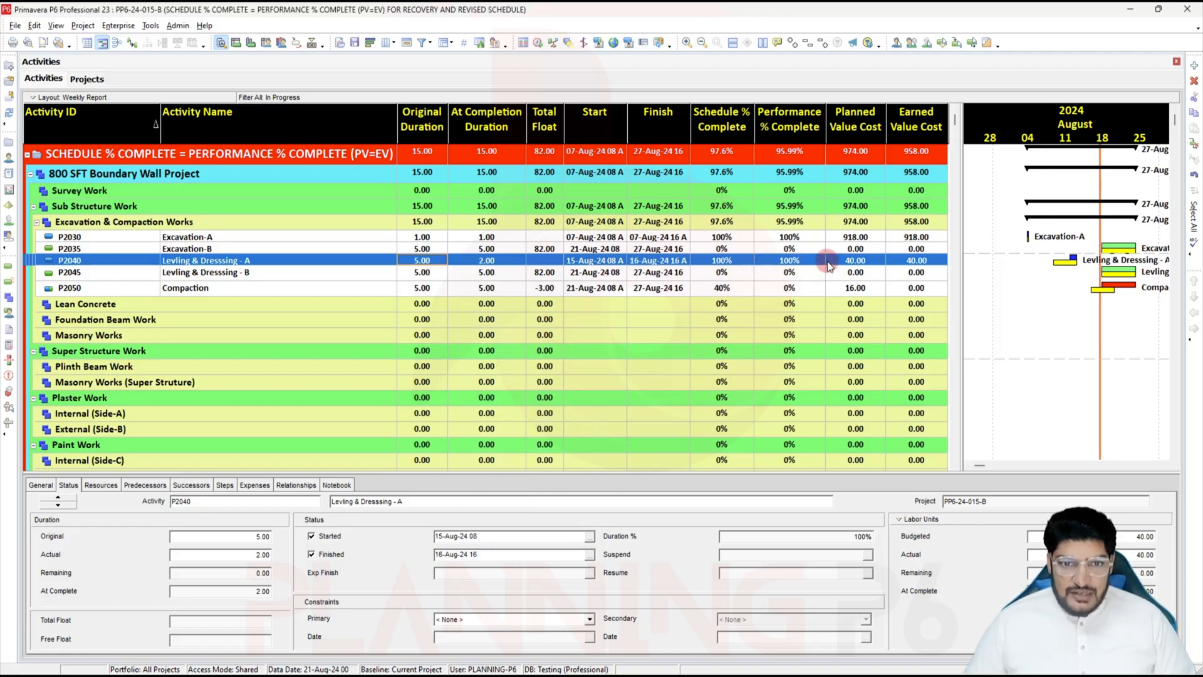
Set the Original Duration of activity P2040 Levling & Dresssing - A to 3
{"action": "left_click", "coordinate": [421, 274]}
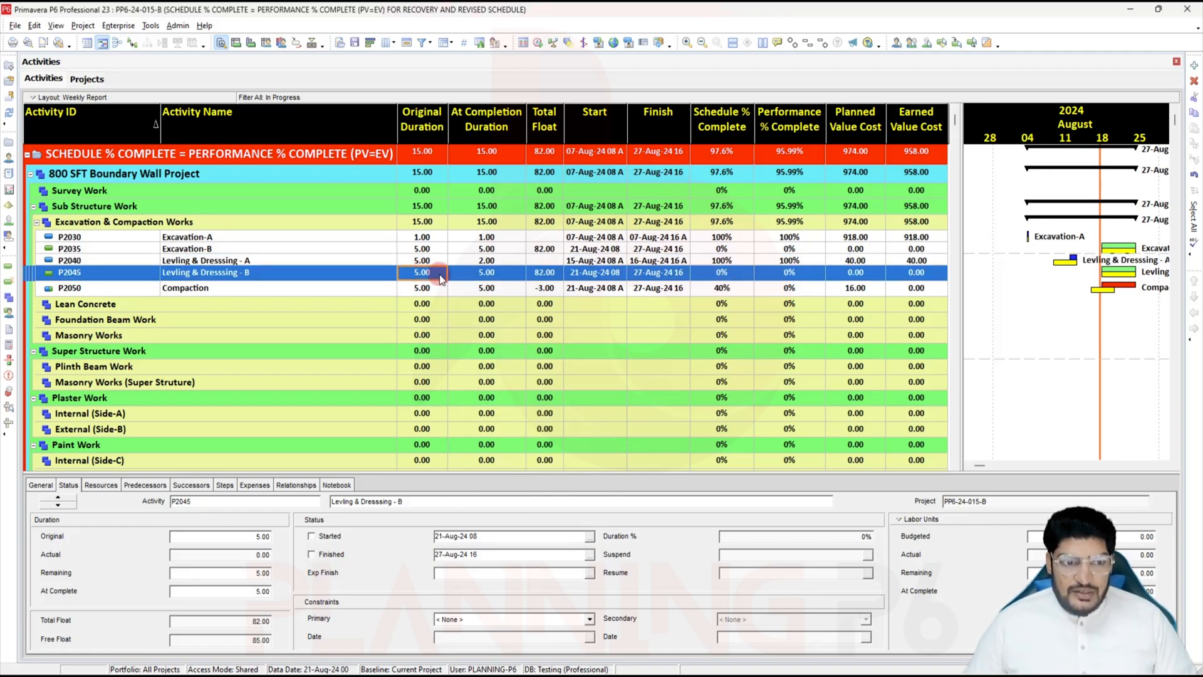
{"action": "left_click", "coordinate": [438, 261]}
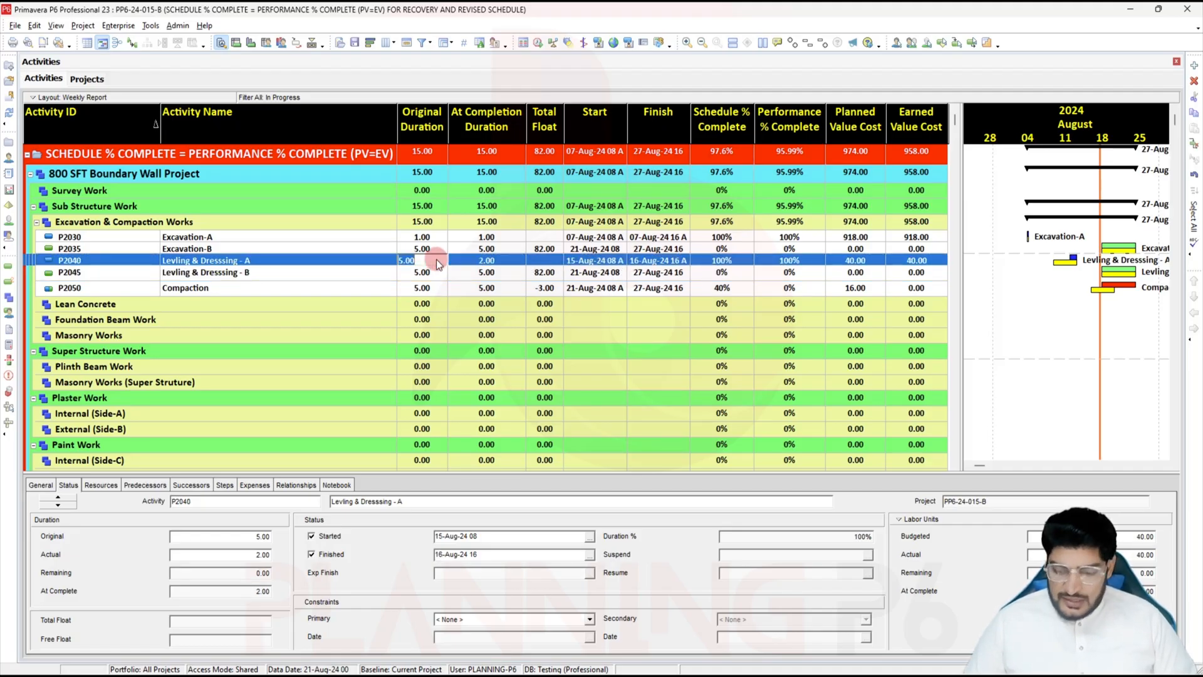
{"action": "type", "text": "3"}
{"action": "left_click", "coordinate": [426, 273]}
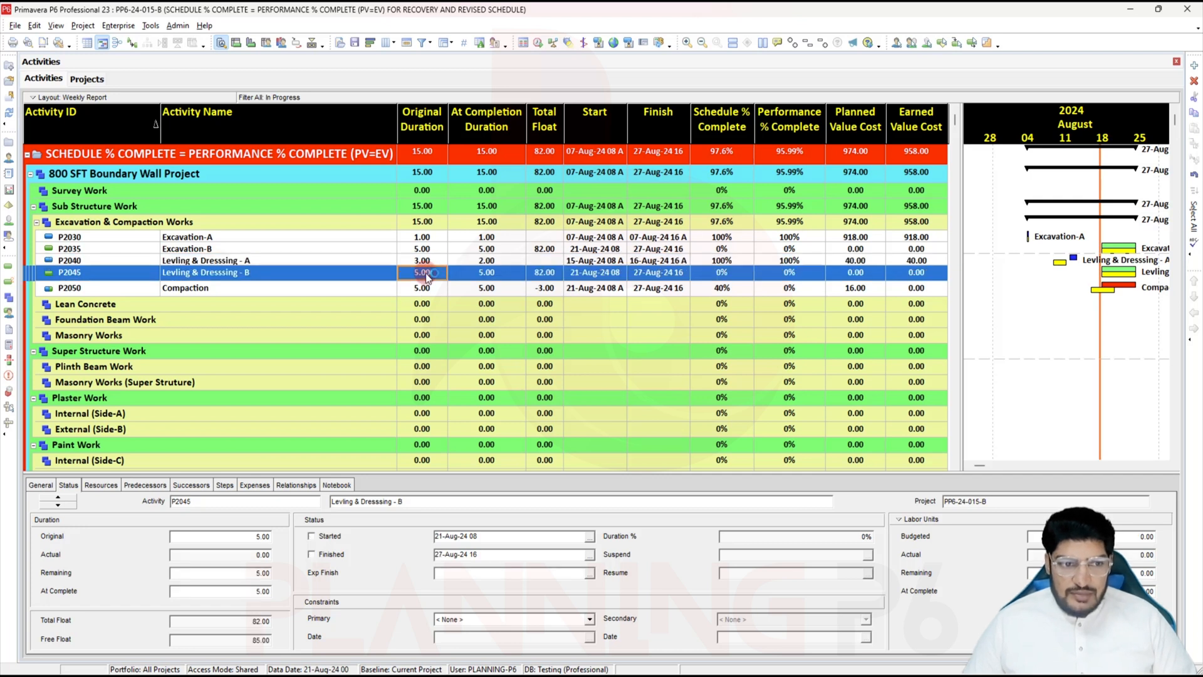
Enter 5 as the Original Duration of activity P2045 Levling & Dresssing - B
{"action": "left_click_drag", "start_coordinate": [426, 274], "coordinate": [361, 274]}
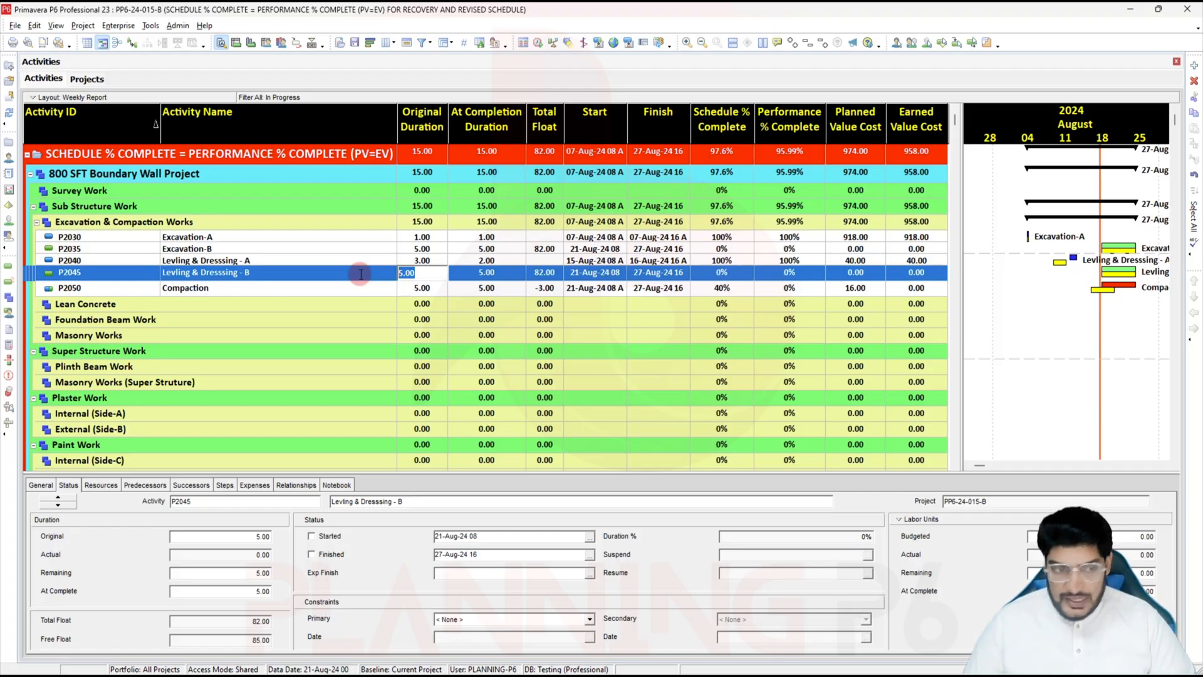
{"action": "type", "text": "5"}
{"action": "key", "text": "Return"}
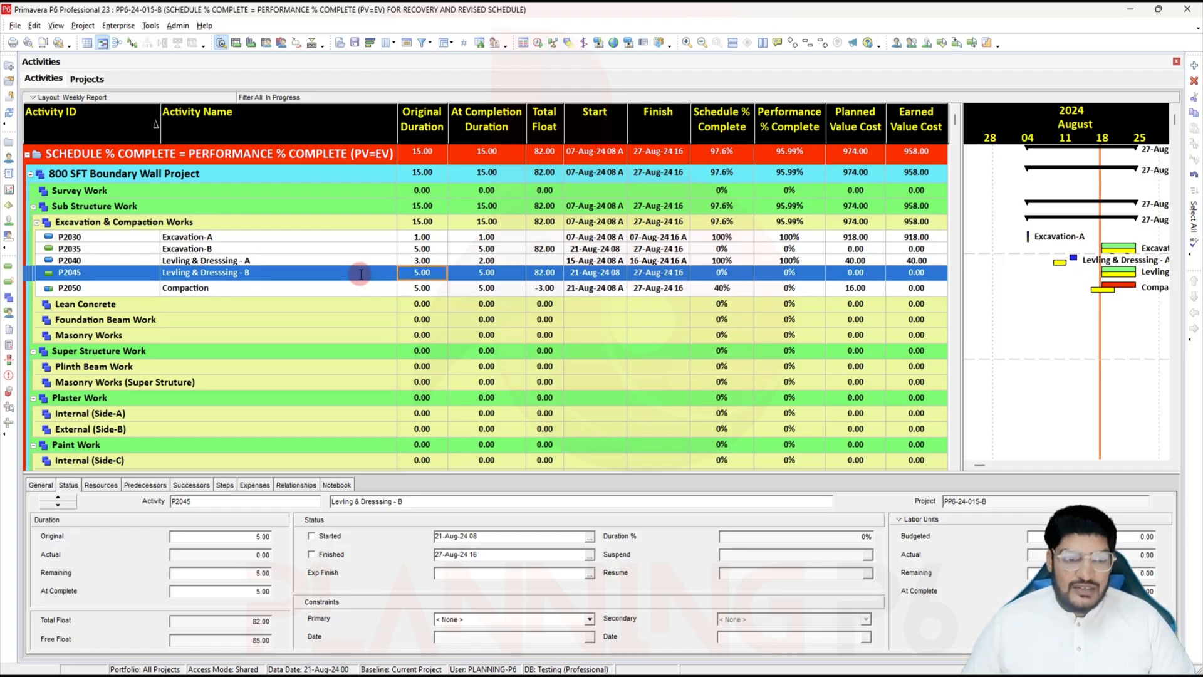
Set the Original Duration of activity P2045 Levling & Dresssing - B to 2
{"action": "left_click", "coordinate": [425, 274]}
{"action": "left_click", "coordinate": [426, 275]}
{"action": "key", "text": "BackSpace"}
{"action": "key", "text": "BackSpace"}
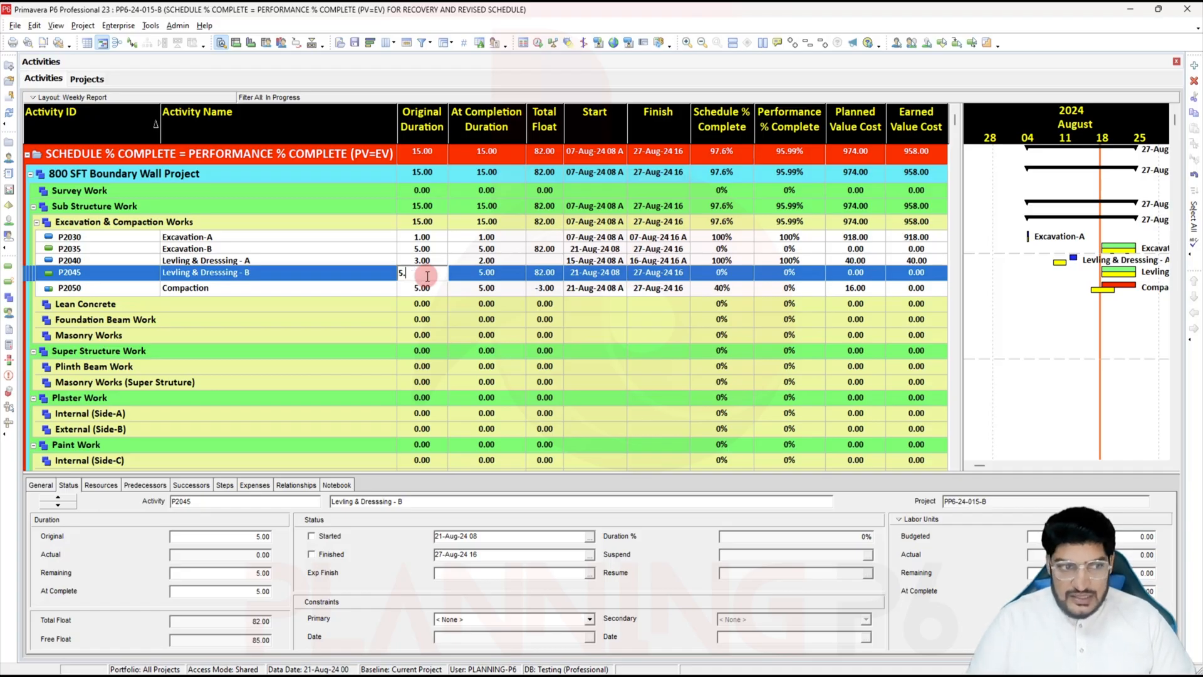
{"action": "key", "text": "BackSpace"}
{"action": "key", "text": "BackSpace"}
{"action": "type", "text": "2"}
{"action": "key", "text": "Return"}
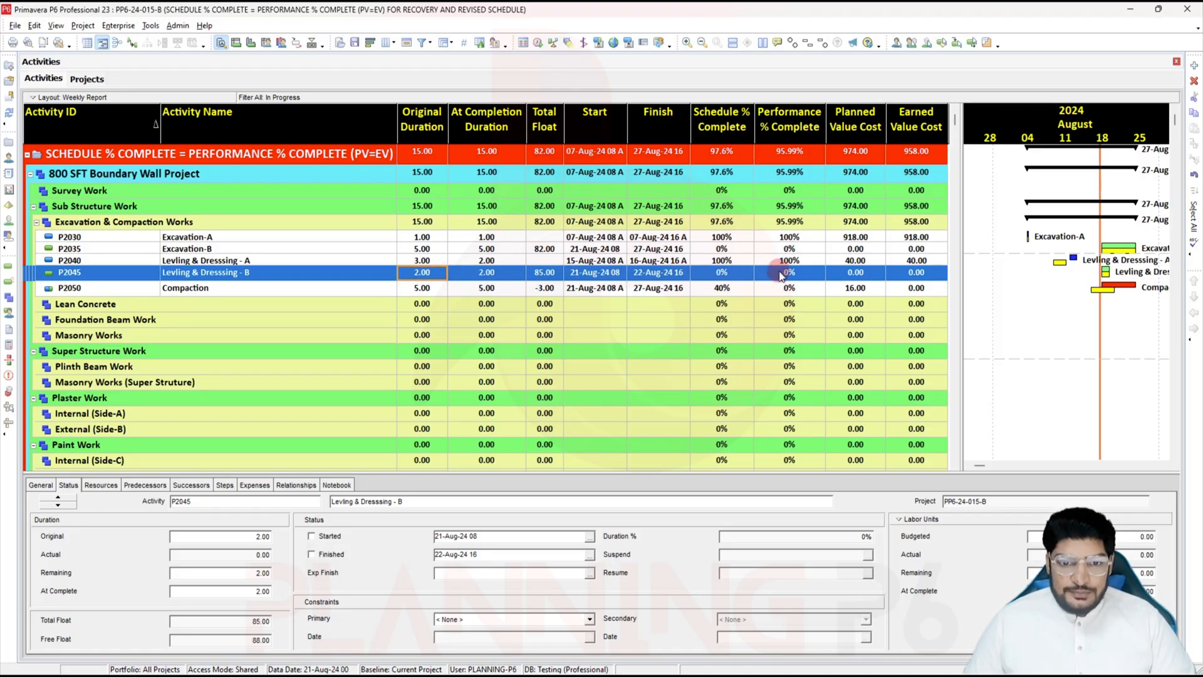
Add a new activity below P2050 Compaction and give it the Activity ID P2055
{"action": "left_click", "coordinate": [312, 292]}
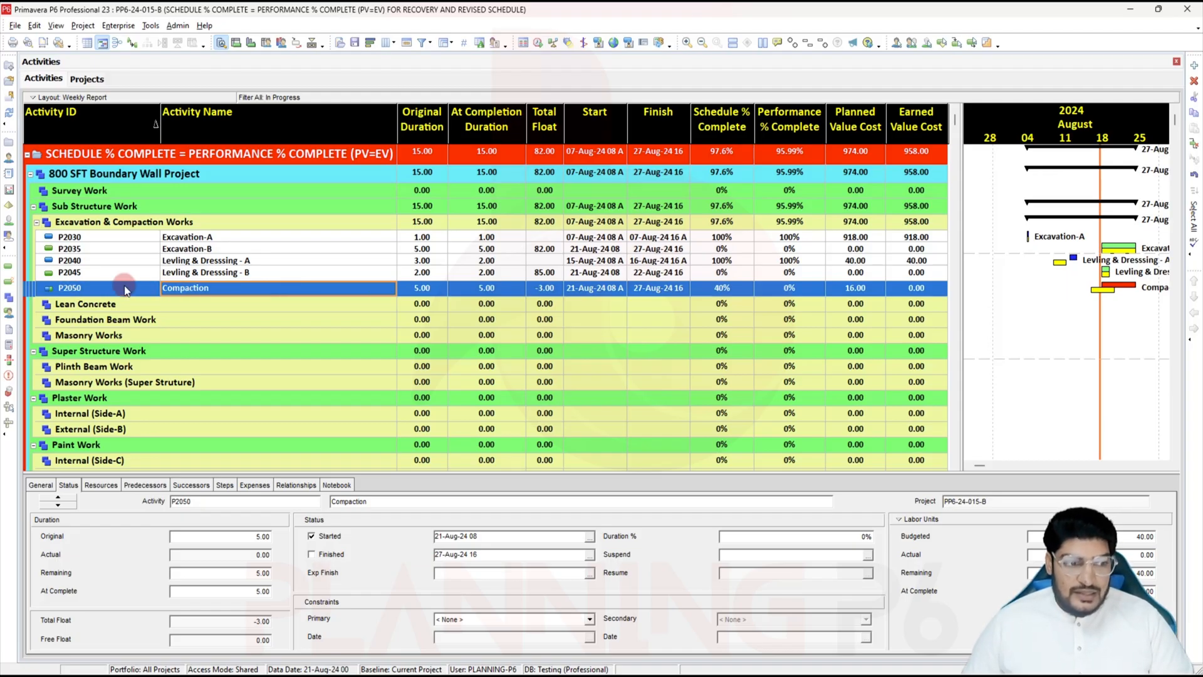
{"action": "left_click", "coordinate": [1194, 65]}
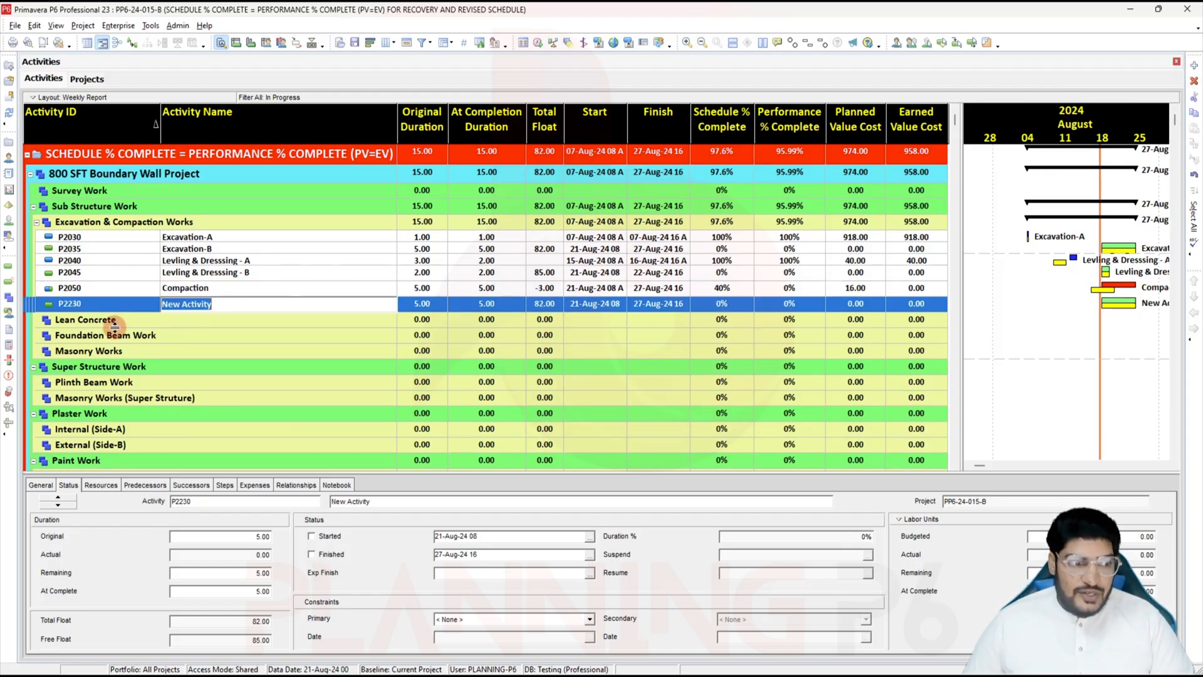
{"action": "left_click", "coordinate": [93, 304]}
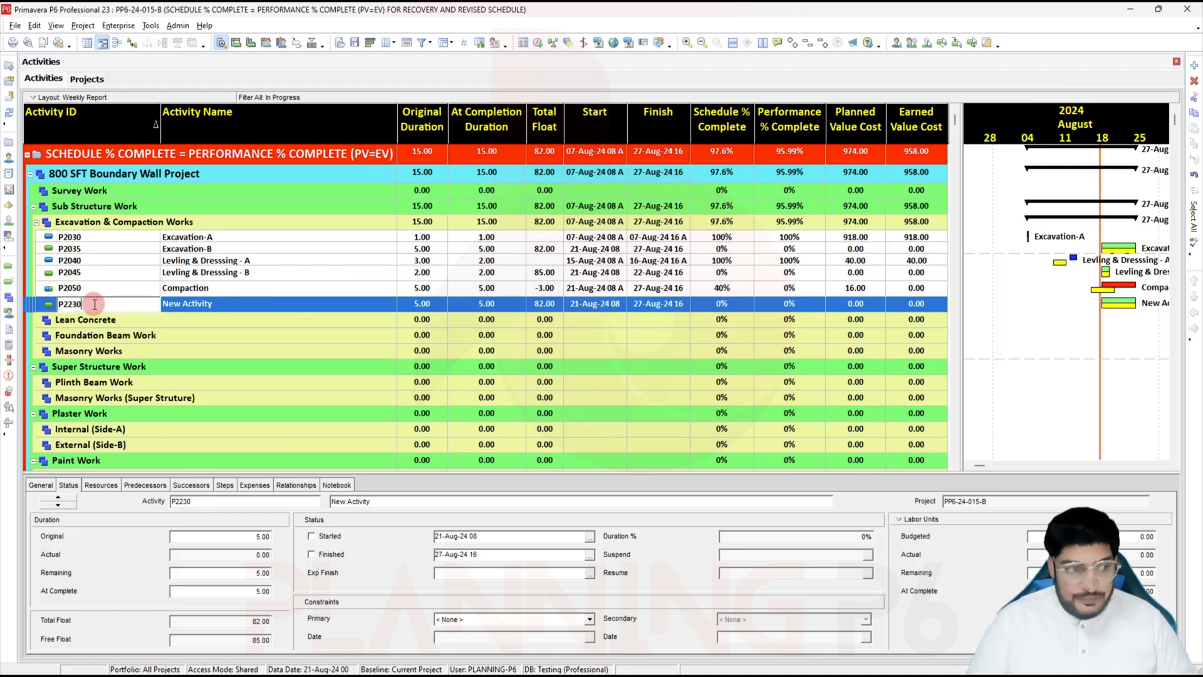
{"action": "key", "text": "BackSpace"}
{"action": "key", "text": "BackSpace"}
{"action": "key", "text": "BackSpace"}
{"action": "type", "text": "0"}
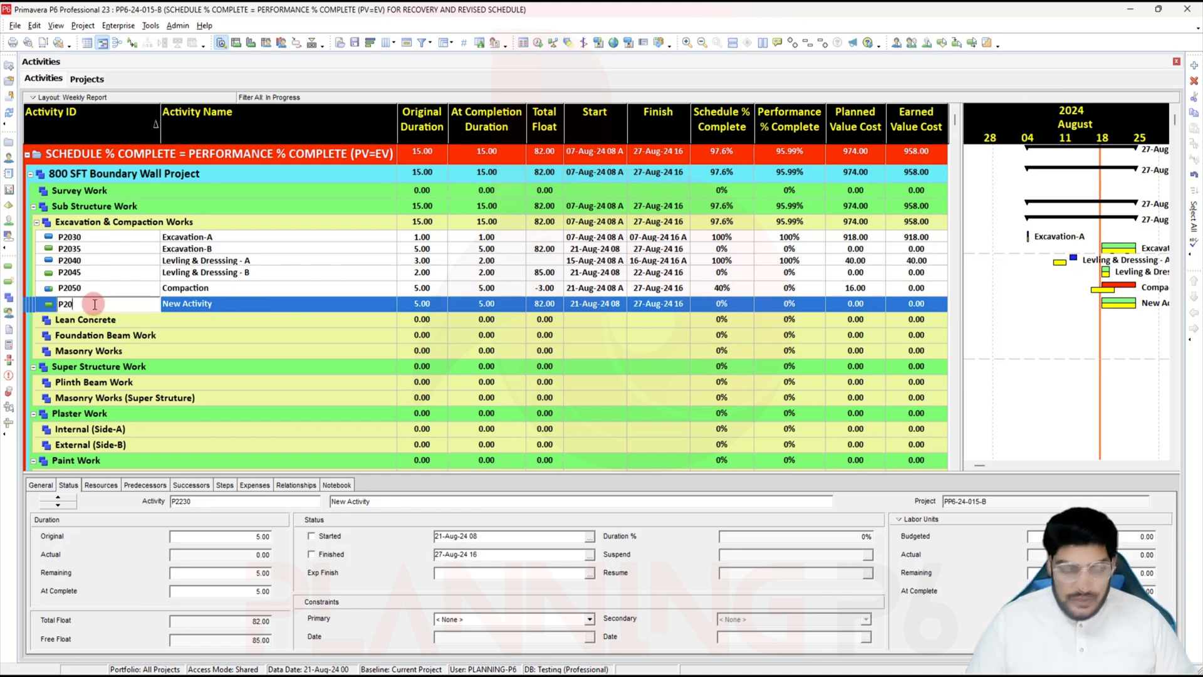
{"action": "type", "text": "55"}
{"action": "key", "text": "Return"}
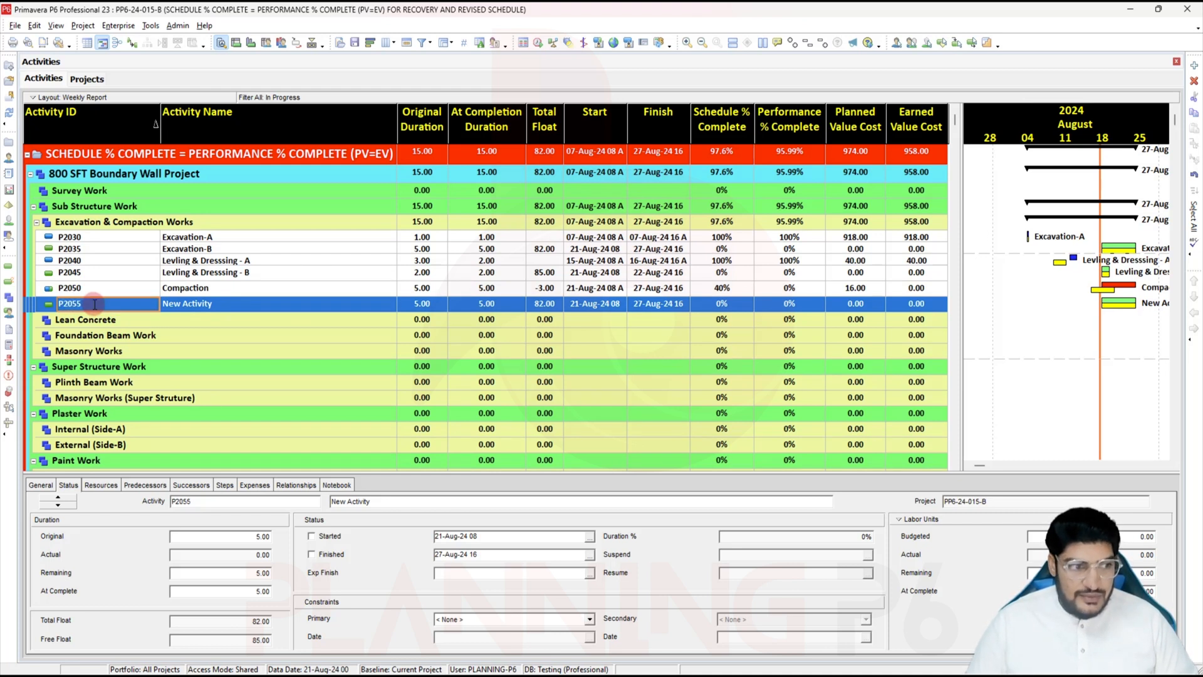
Rename activity P2050 to Compaction - A and copy that name to the new activity P2055
{"action": "left_click", "coordinate": [231, 289]}
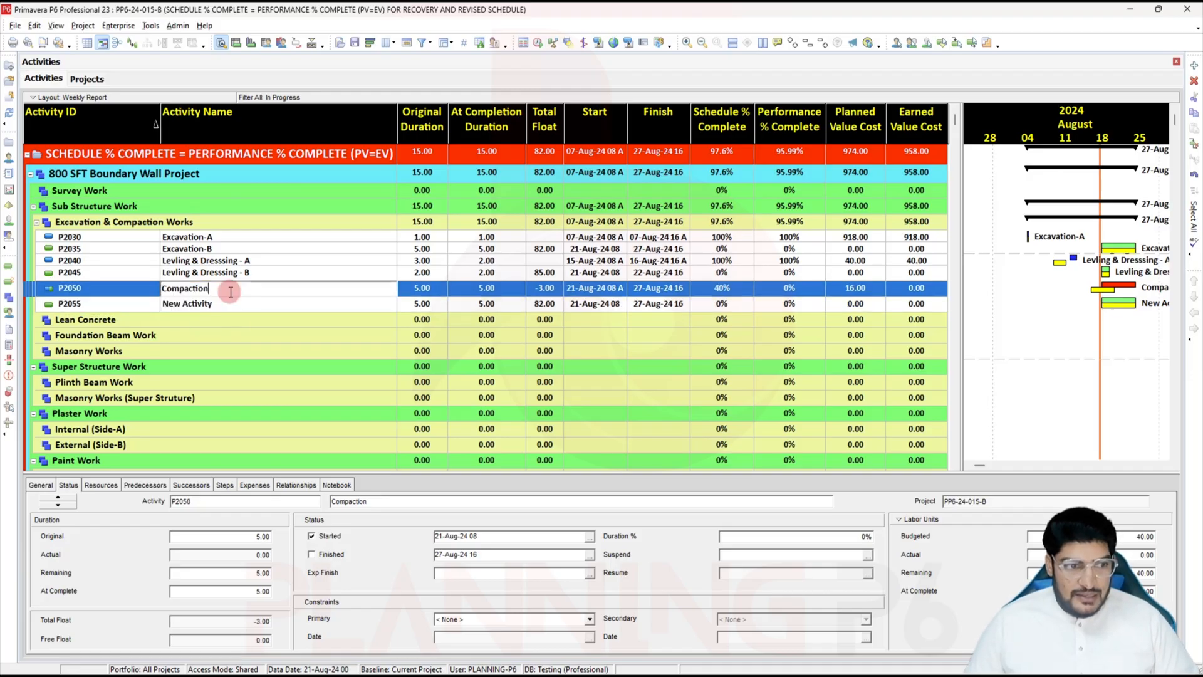
{"action": "type", "text": "- A"}
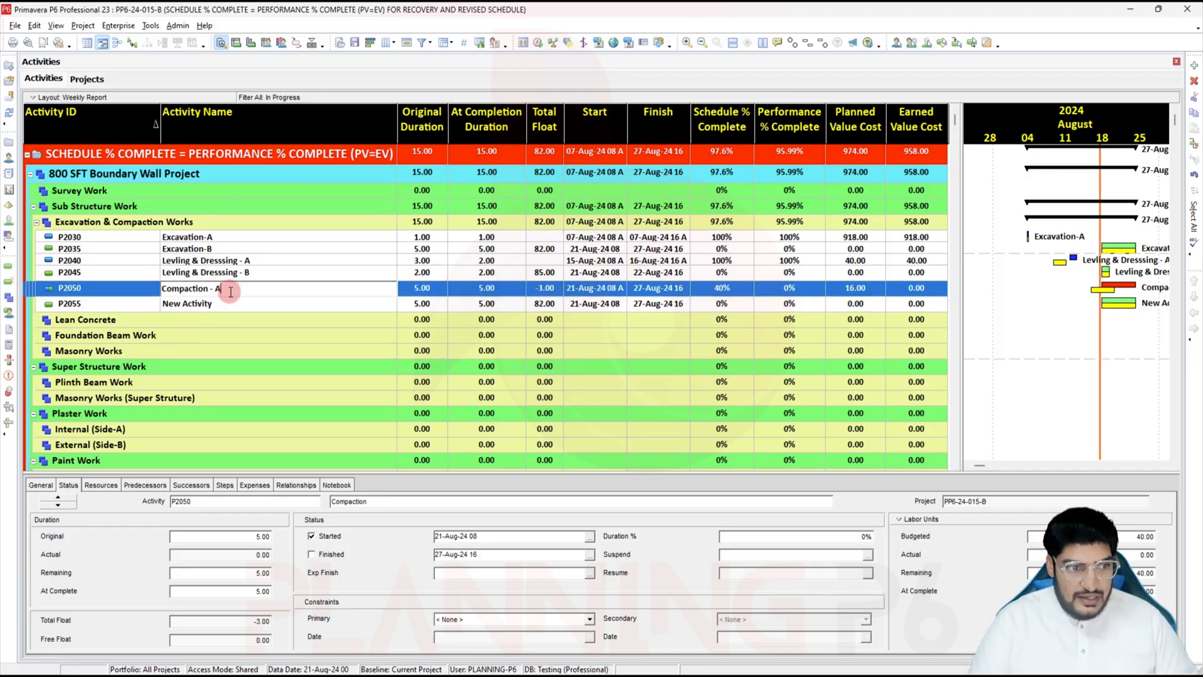
{"action": "key", "text": "shift+Left"}
{"action": "key", "text": "shift+Left"}
{"action": "key", "text": "shift+Left"}
{"action": "key", "text": "shift+Left"}
{"action": "key", "text": "shift+Left"}
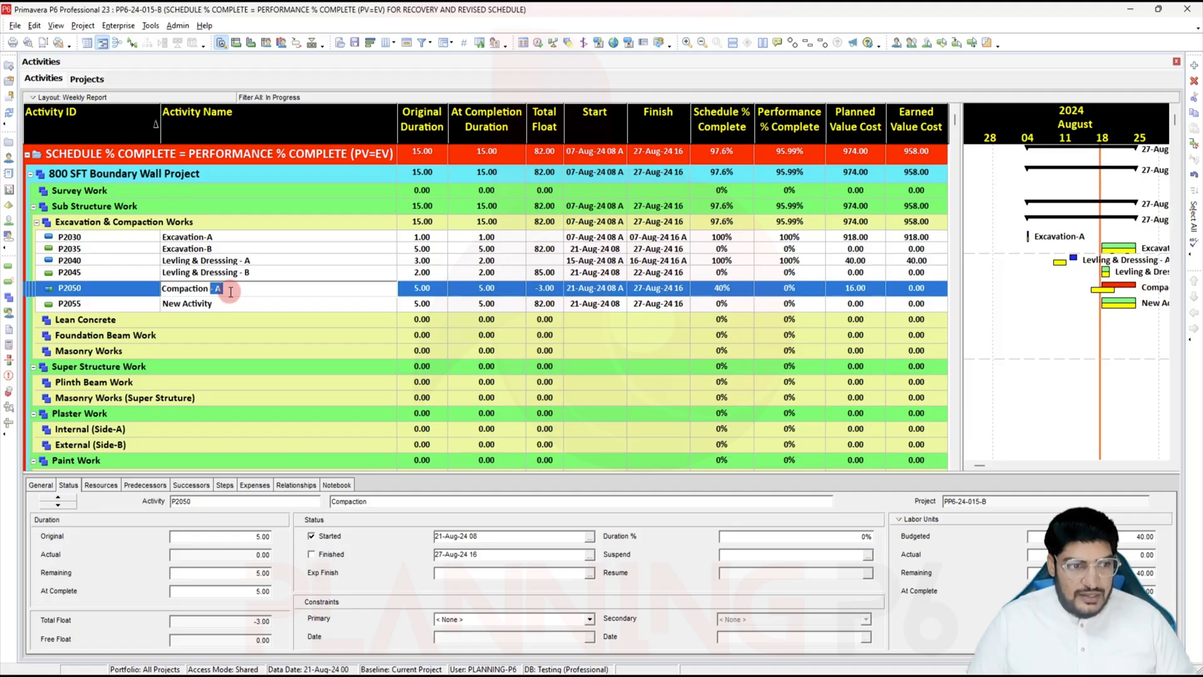
{"action": "key", "text": "shift+Left"}
{"action": "key", "text": "shift+Left"}
{"action": "key", "text": "shift+Left"}
{"action": "key", "text": "shift+Left"}
{"action": "key", "text": "shift+Left"}
{"action": "key", "text": "shift+Left"}
{"action": "key", "text": "shift+Left"}
{"action": "key", "text": "shift+Left"}
{"action": "key", "text": "shift+Left"}
{"action": "key", "text": "ctrl+c"}
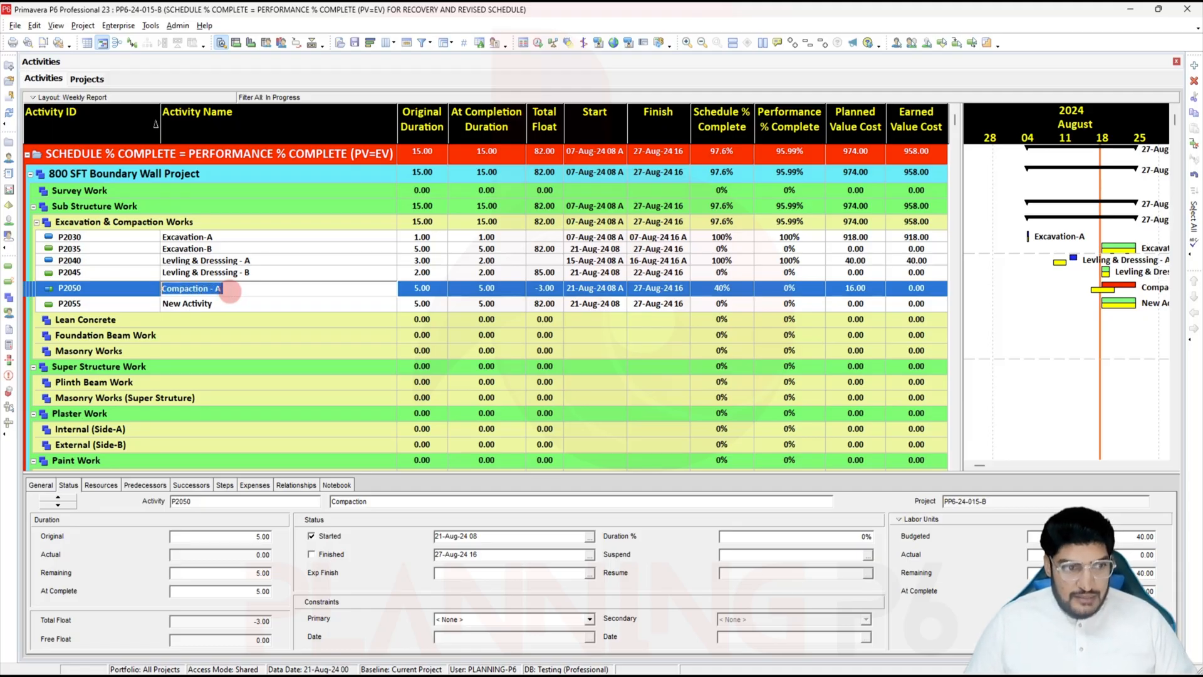
{"action": "left_click", "coordinate": [247, 311]}
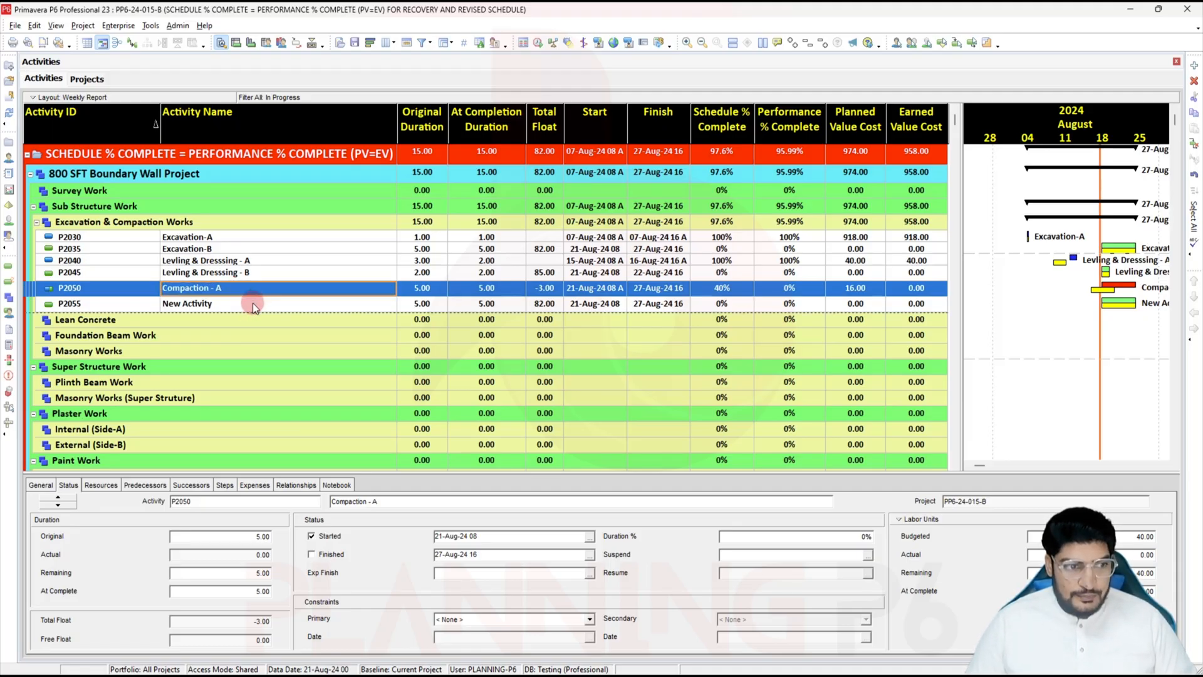
{"action": "left_click", "coordinate": [254, 303]}
{"action": "left_click", "coordinate": [253, 302]}
{"action": "key", "text": "ctrl+v"}
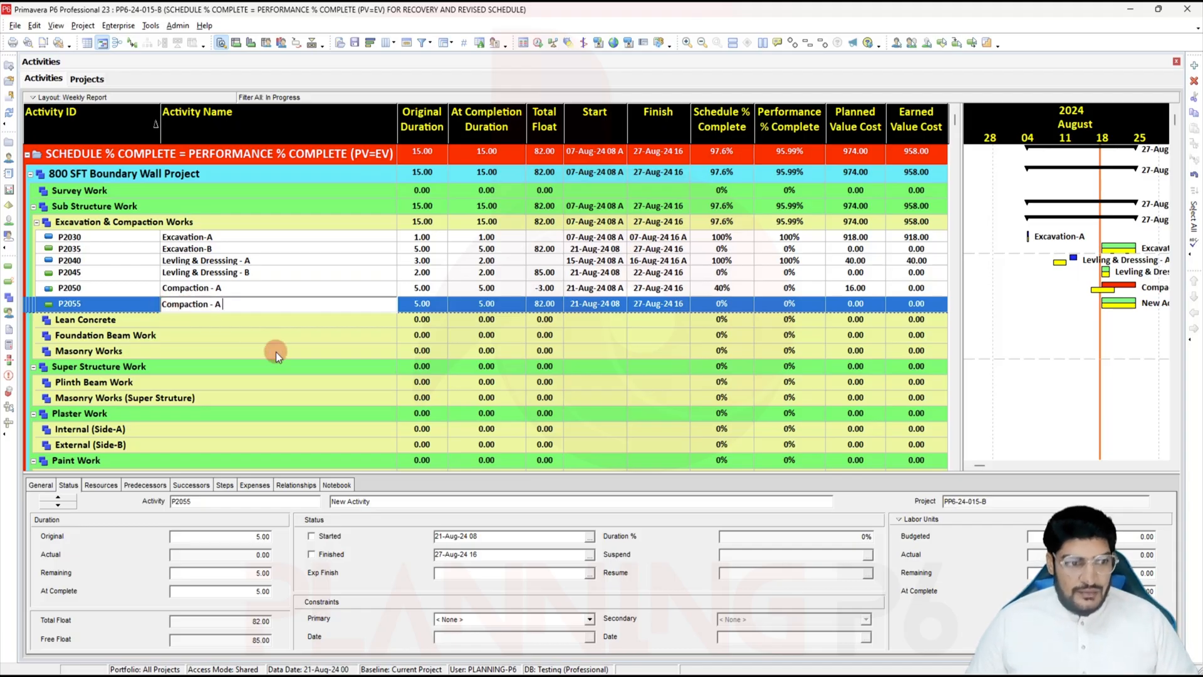
Mark activity P2050 Compaction - A as finished and set its finish date to 24-Aug-24 16:00
{"action": "left_click", "coordinate": [442, 289]}
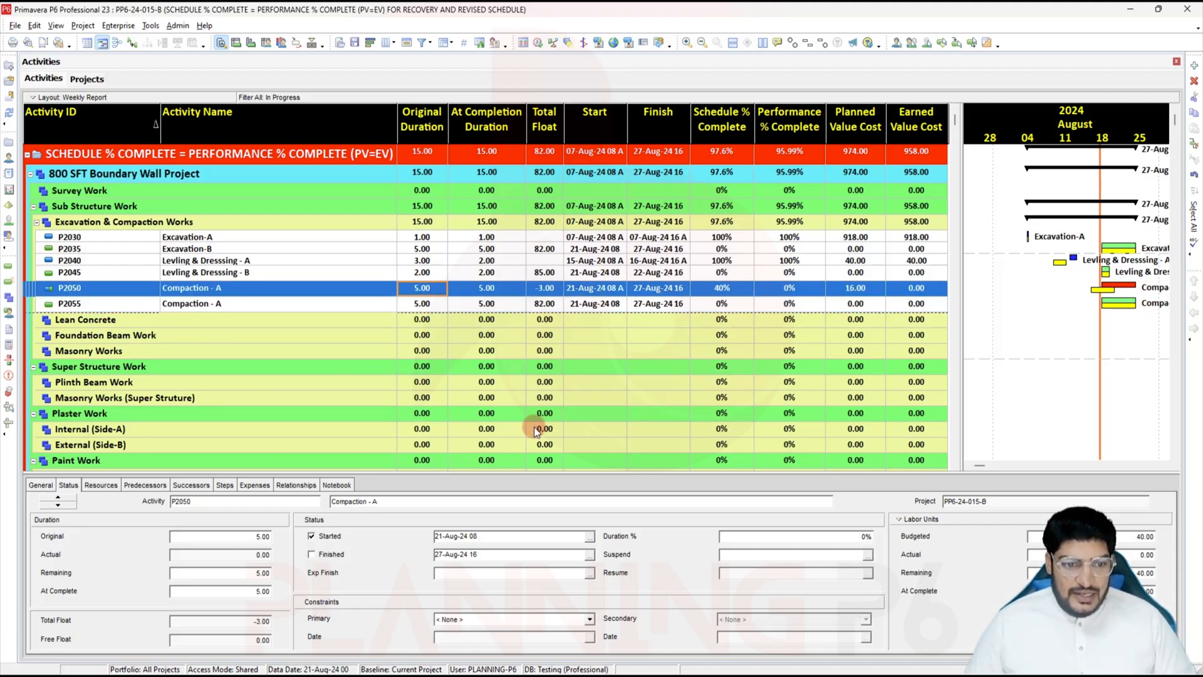
{"action": "left_click", "coordinate": [336, 555]}
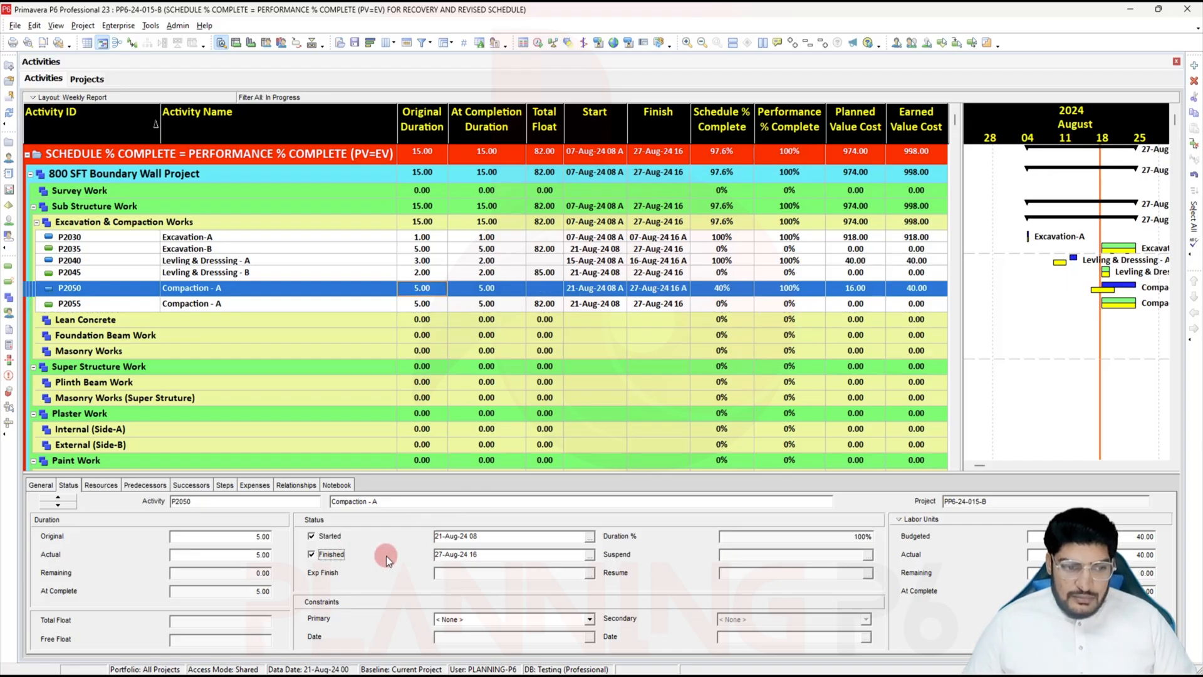
{"action": "left_click", "coordinate": [589, 555]}
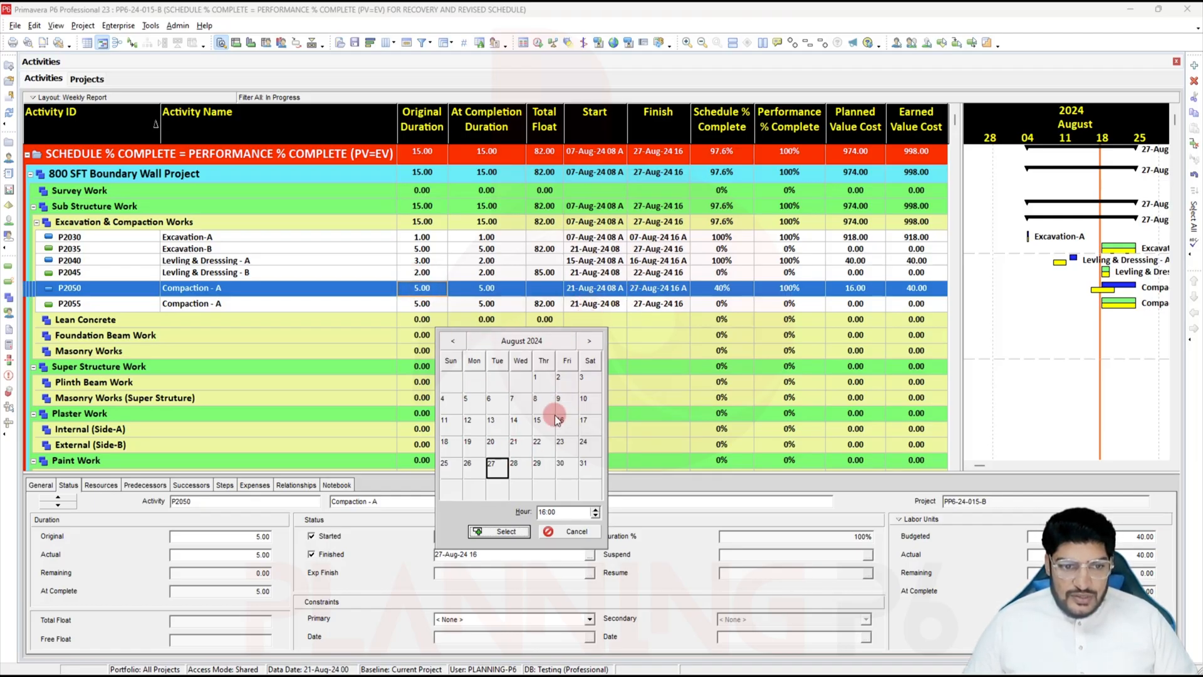
{"action": "left_click", "coordinate": [537, 443]}
{"action": "left_click", "coordinate": [580, 443]}
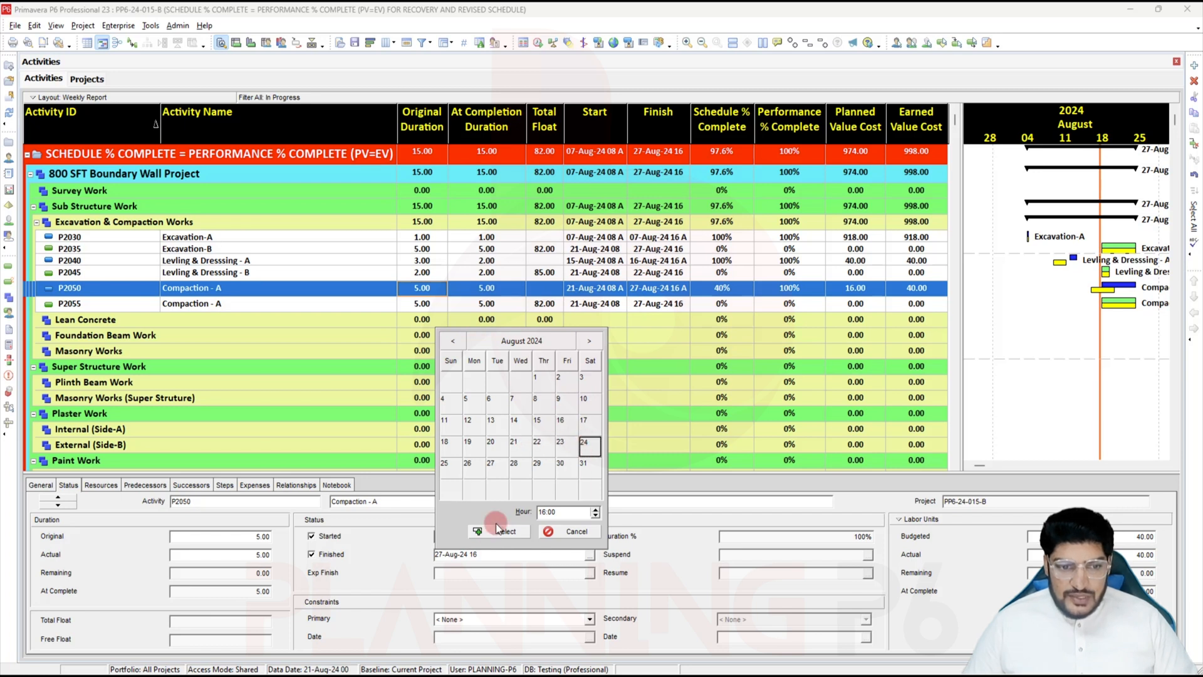
{"action": "left_click", "coordinate": [498, 530]}
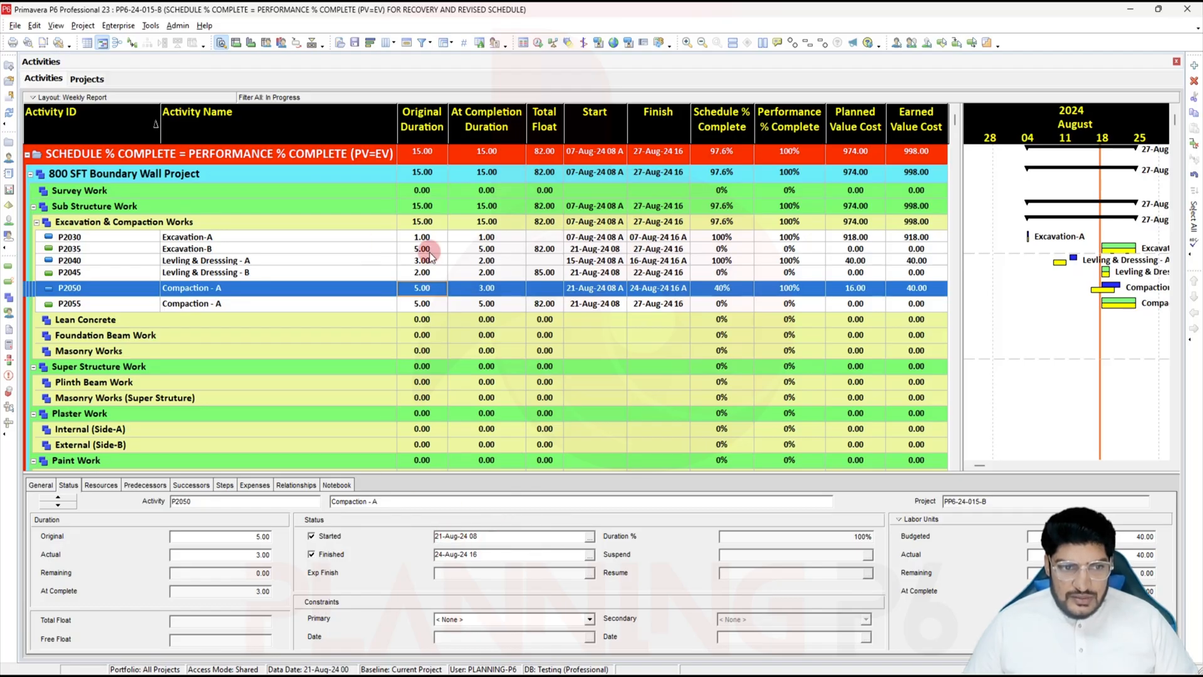
Set the Original Duration of activity P2050 Compaction - A to 4
{"action": "left_click", "coordinate": [433, 289]}
{"action": "key", "text": "BackSpace"}
{"action": "key", "text": "BackSpace"}
{"action": "key", "text": "BackSpace"}
{"action": "key", "text": "BackSpace"}
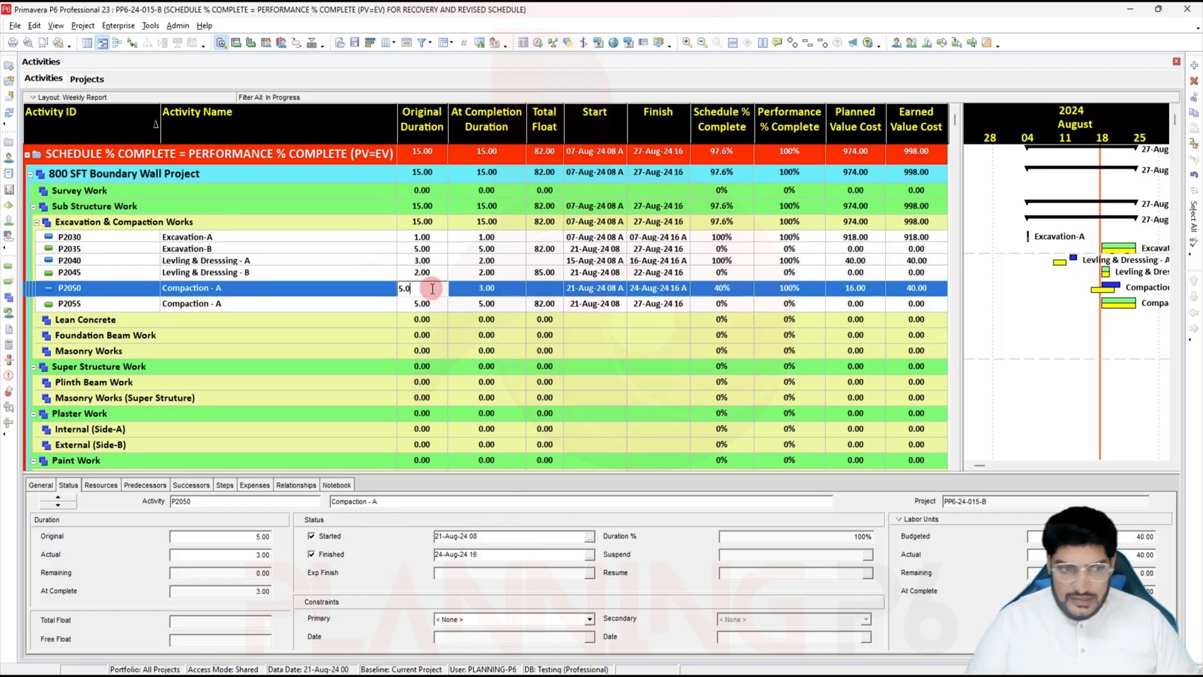
{"action": "type", "text": "4"}
{"action": "key", "text": "Return"}
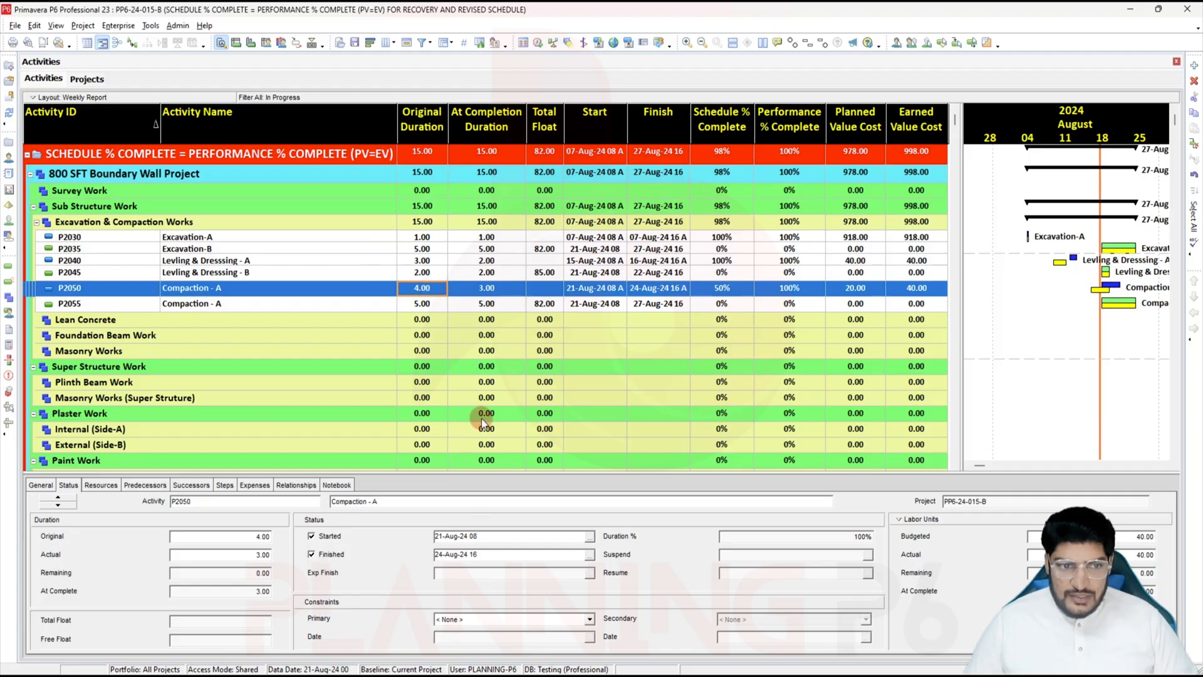
Set the Original Duration of the new activity P2055 to 1 and reschedule the project
{"action": "left_click", "coordinate": [435, 303]}
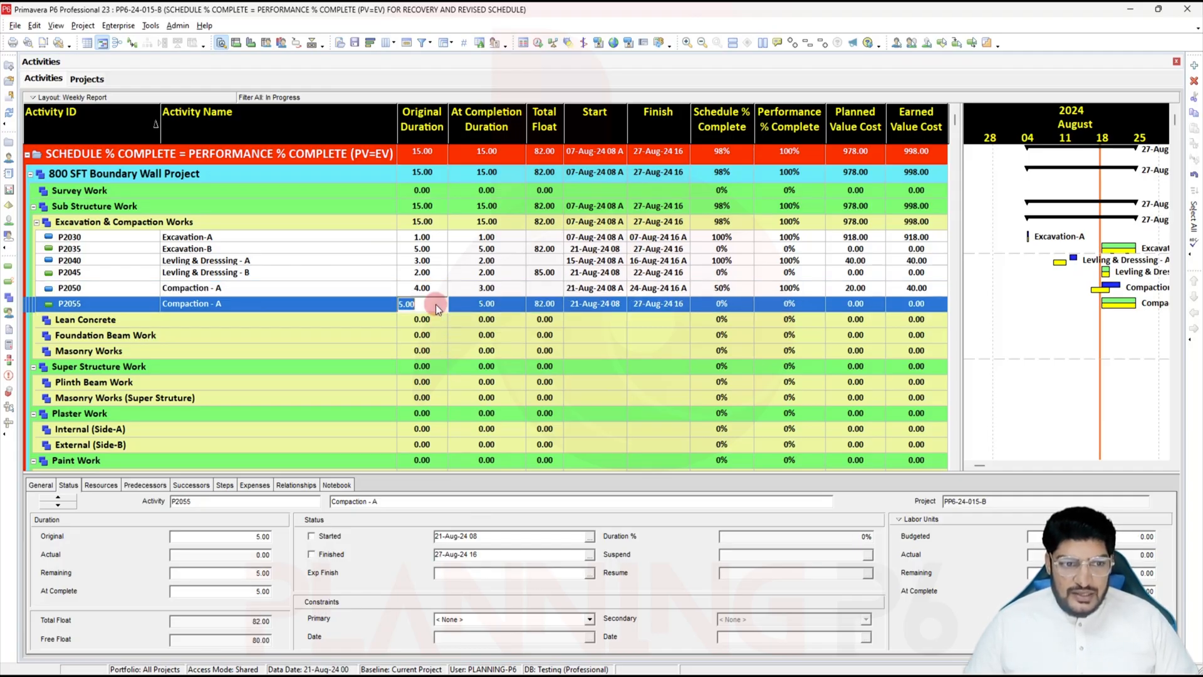
{"action": "type", "text": "1"}
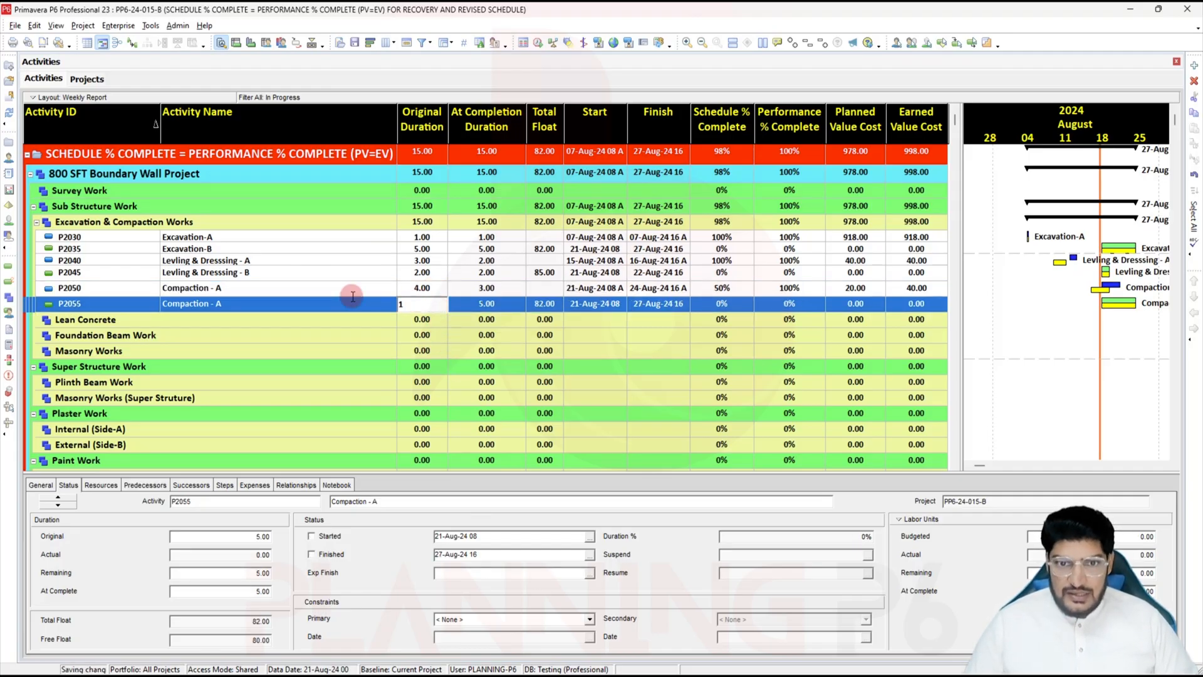
{"action": "key", "text": "Escape"}
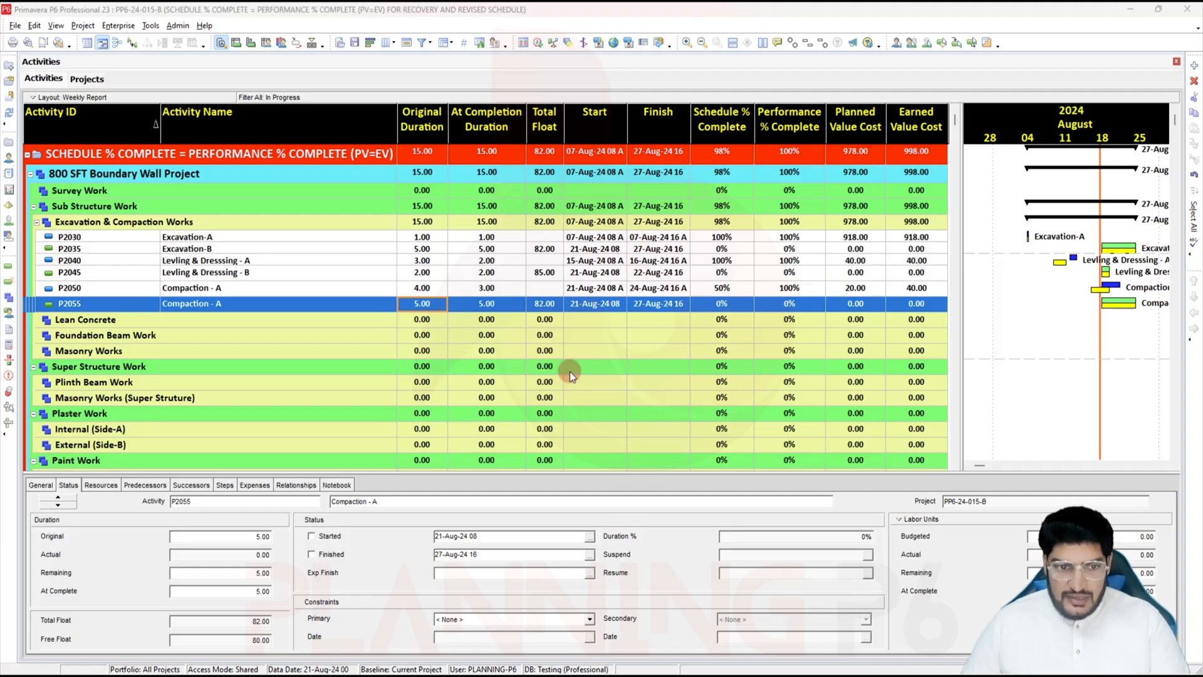
{"action": "key", "text": "F9"}
{"action": "left_click", "coordinate": [722, 316]}
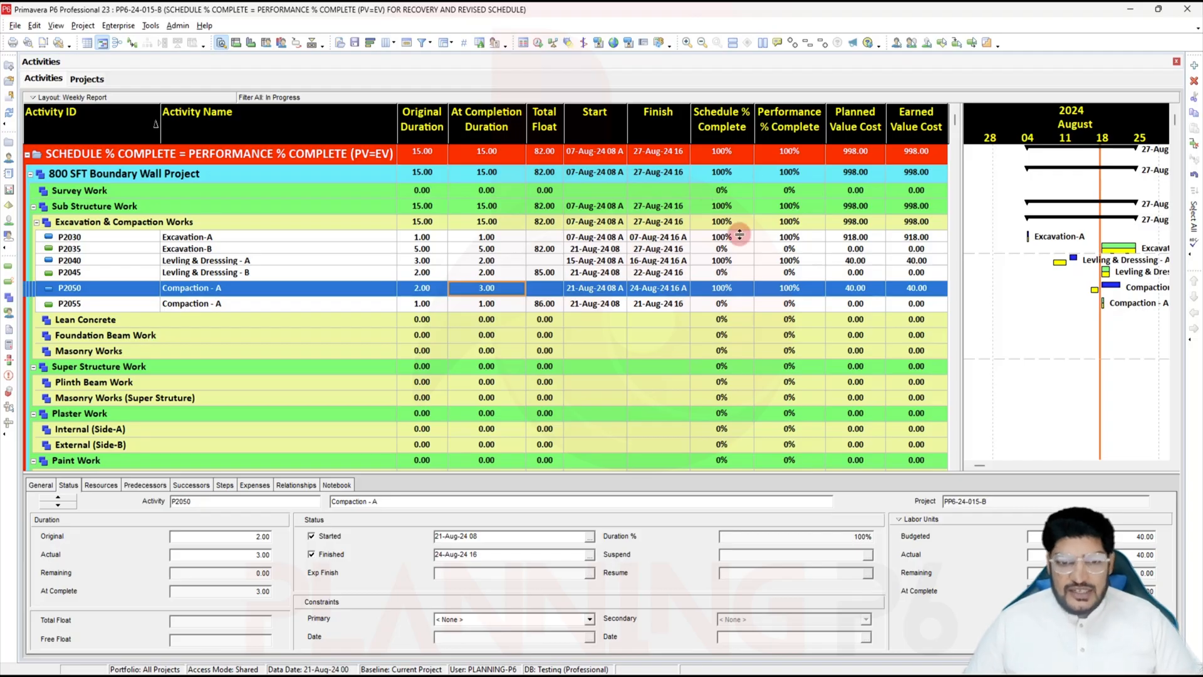
Remove the In Progress filter so the layout lists all activities, and select activity P2030 Excavation-A
{"action": "right_click", "coordinate": [765, 259]}
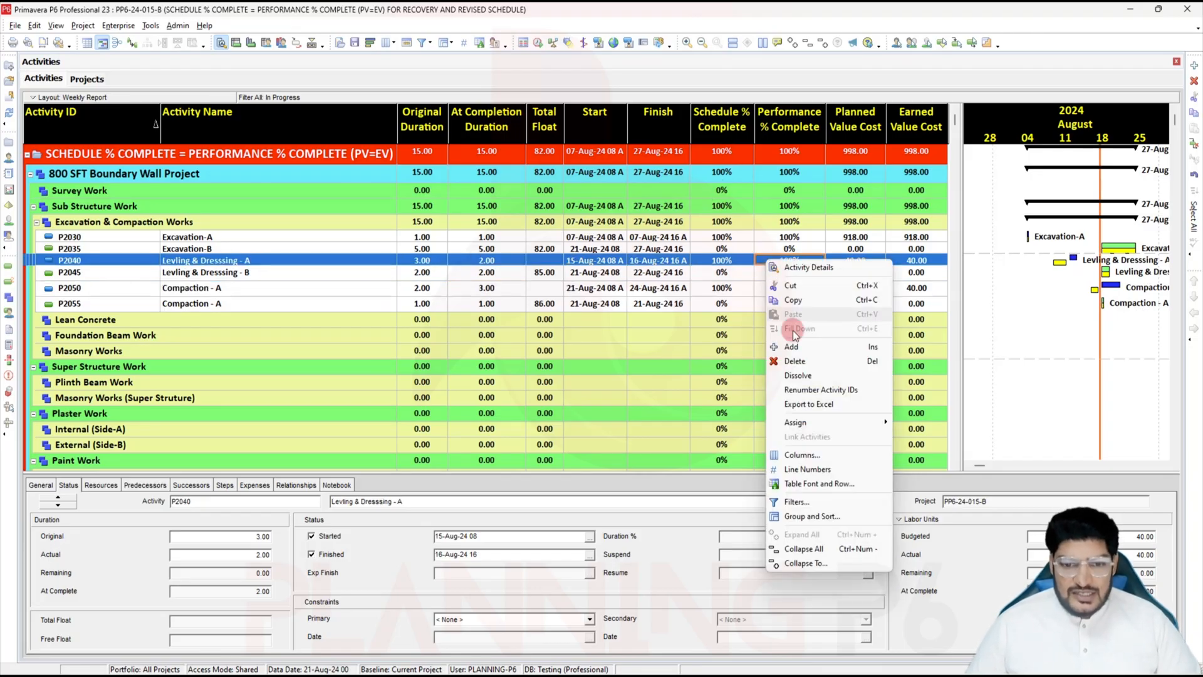
{"action": "left_click", "coordinate": [822, 505]}
{"action": "left_click", "coordinate": [652, 334]}
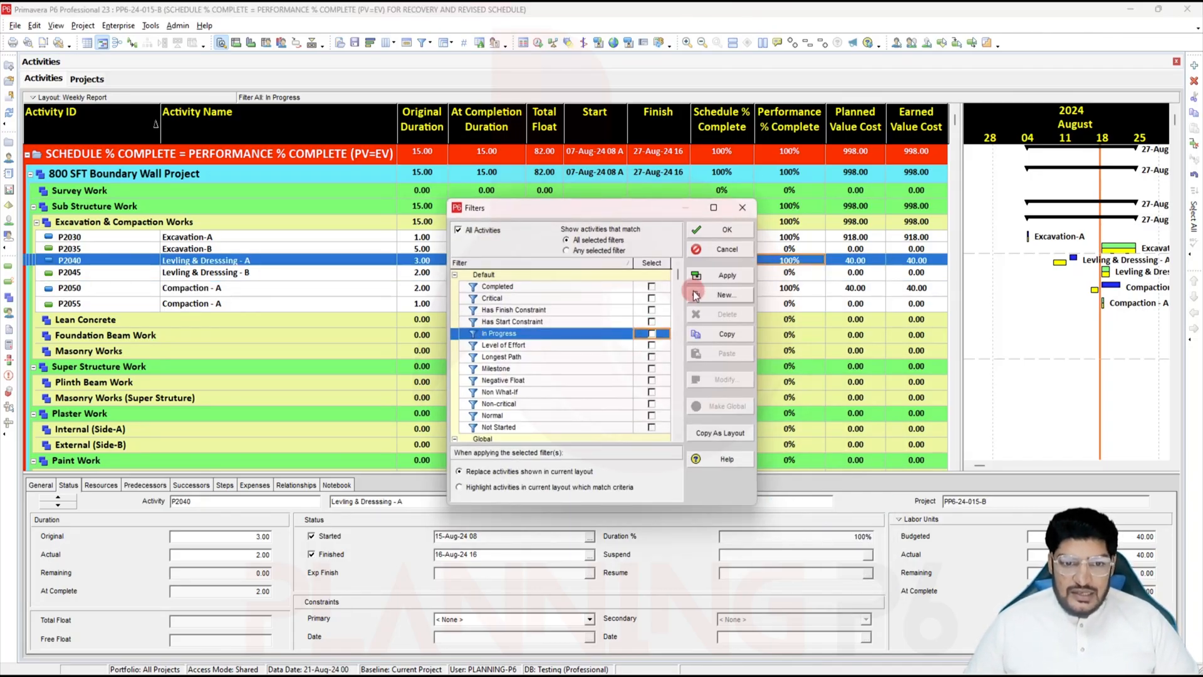
{"action": "left_click", "coordinate": [726, 275]}
{"action": "left_click", "coordinate": [725, 232]}
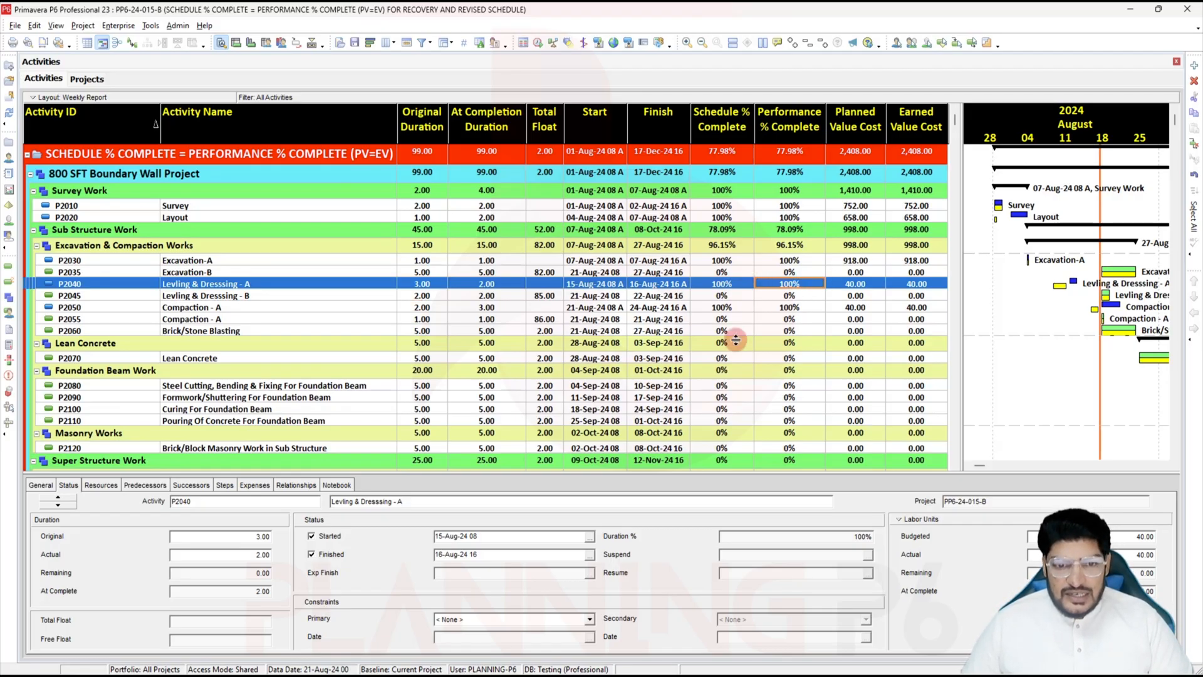
{"action": "left_click", "coordinate": [794, 261]}
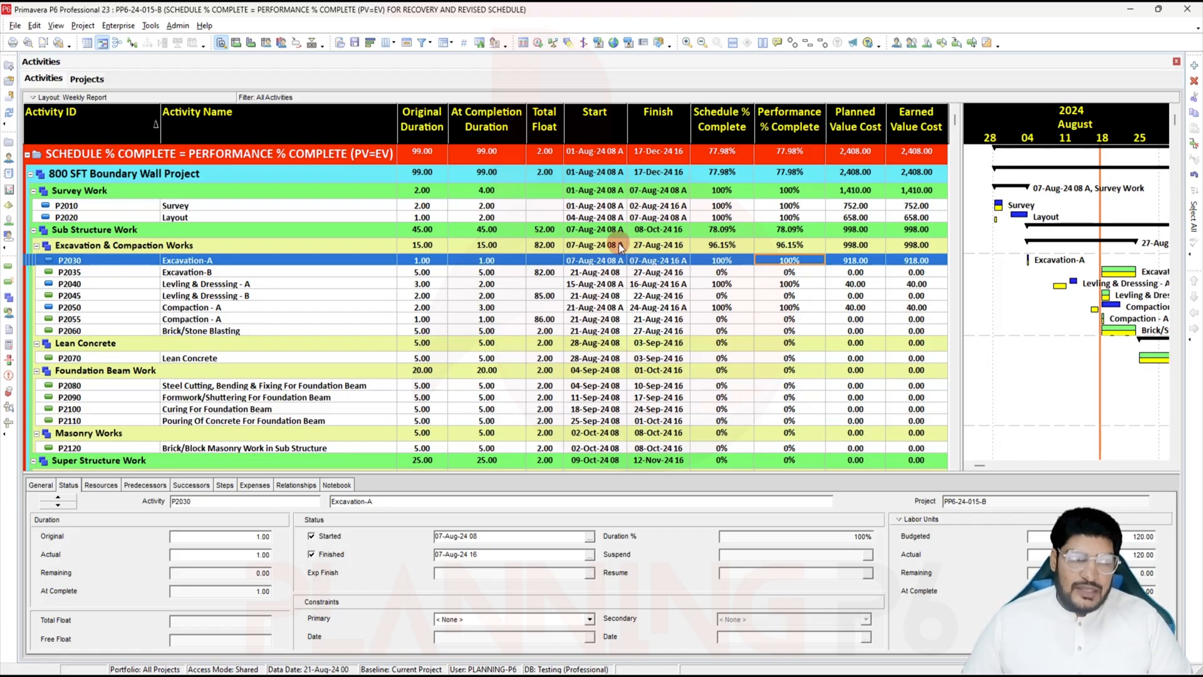
Open project PP6-24-015-A from the project list
{"action": "left_click", "coordinate": [88, 78]}
{"action": "right_click", "coordinate": [362, 489]}
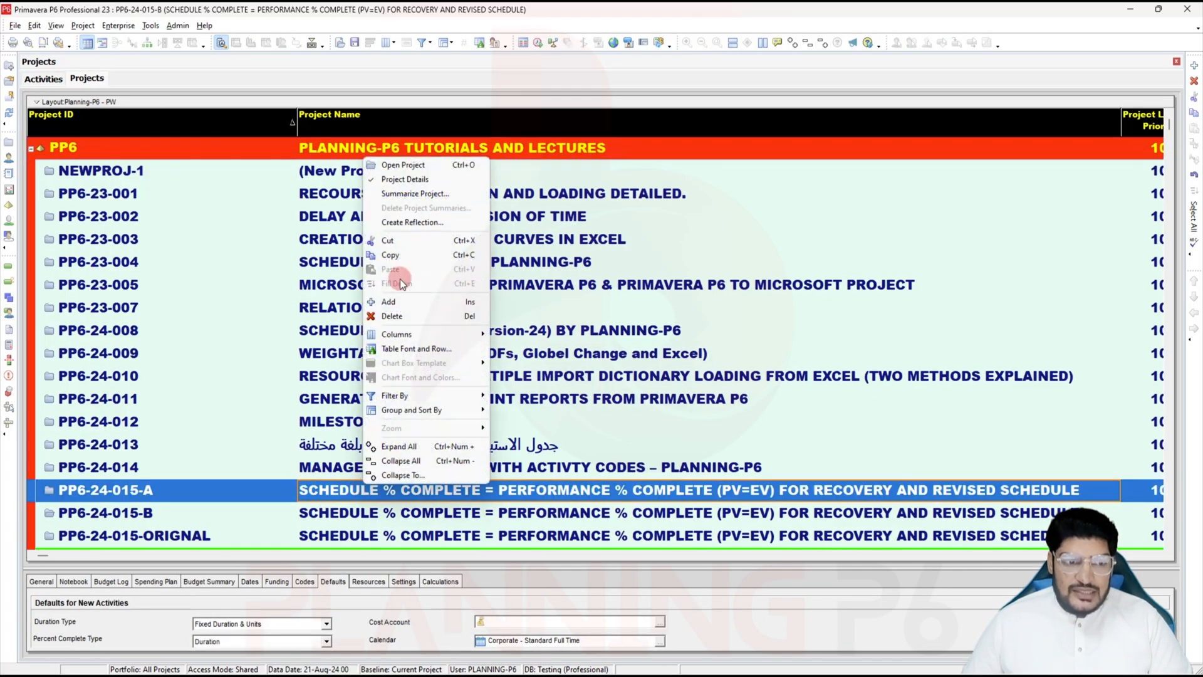
{"action": "left_click", "coordinate": [422, 167]}
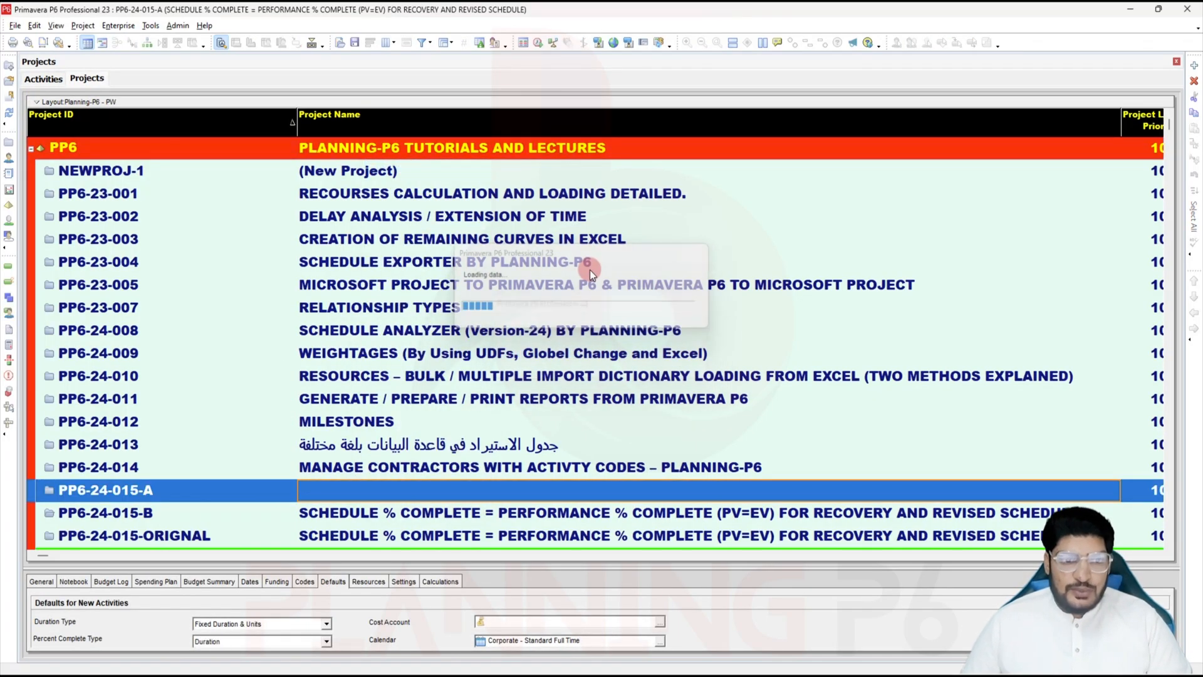